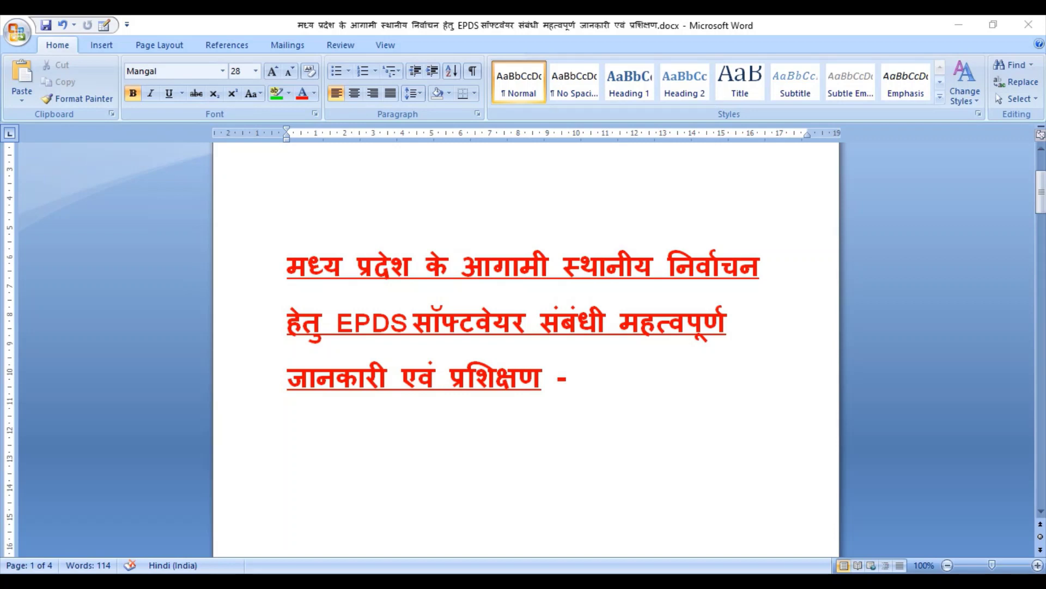
Read the document's title and its दो चरण section on preparing the forms and updating employee information online in EPDS.
scroll(733, 531, down, 10)
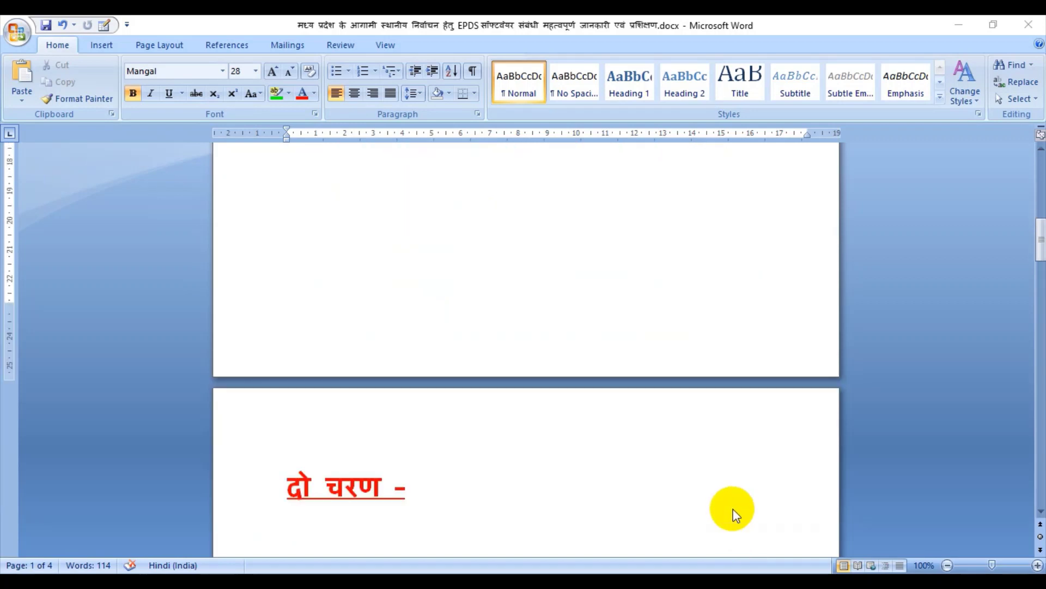
scroll(735, 510, down, 1)
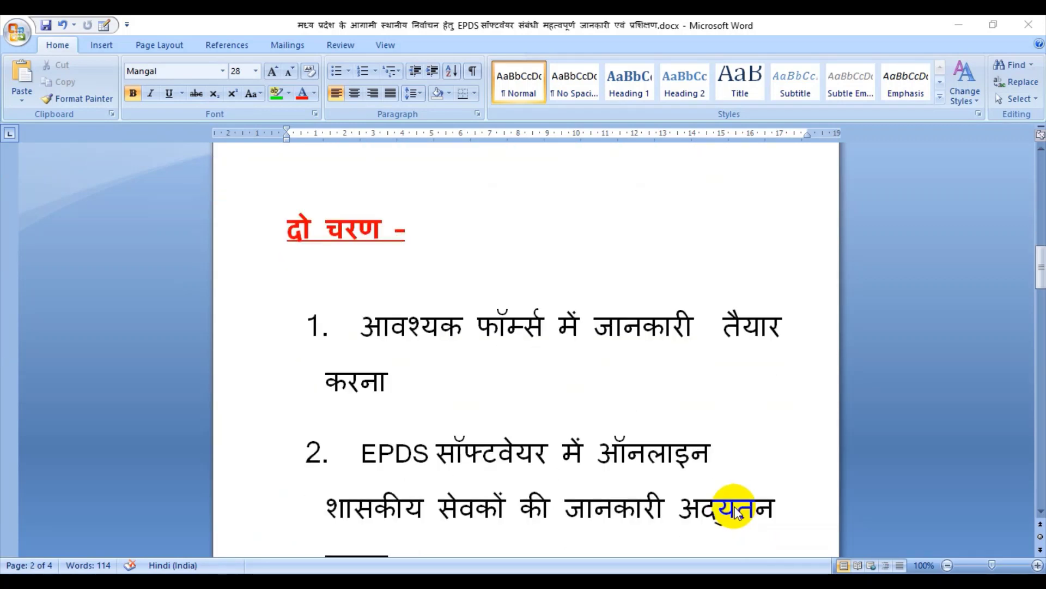
scroll(736, 493, down, 1)
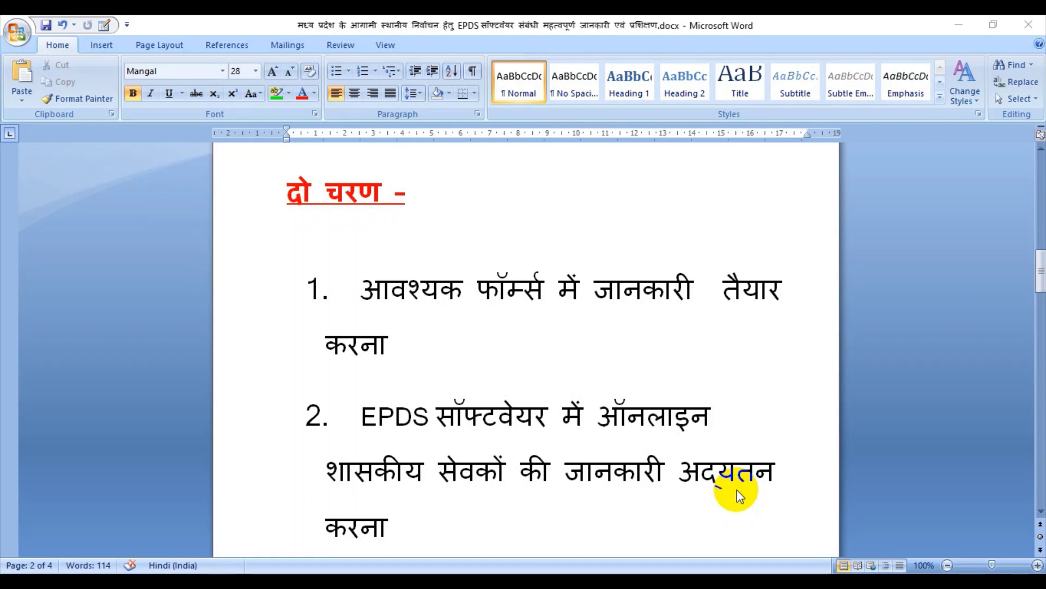
scroll(736, 489, down, 1)
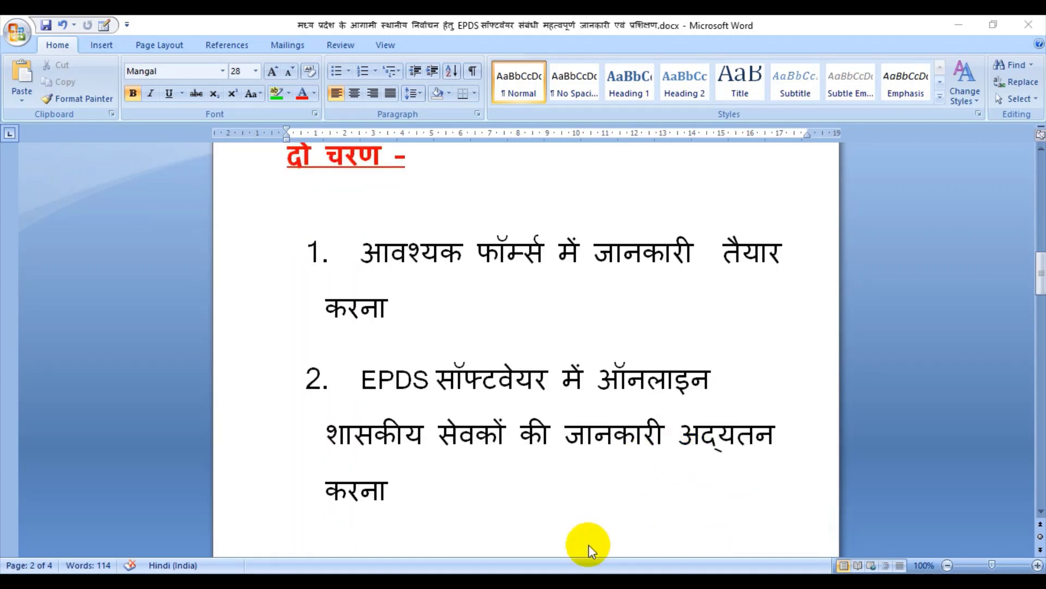
Switch to the browser and open the आगामी स्थानीय निर्वाचन 2020-21 event page from the katni.nic.in home page.
key(alt+Tab)
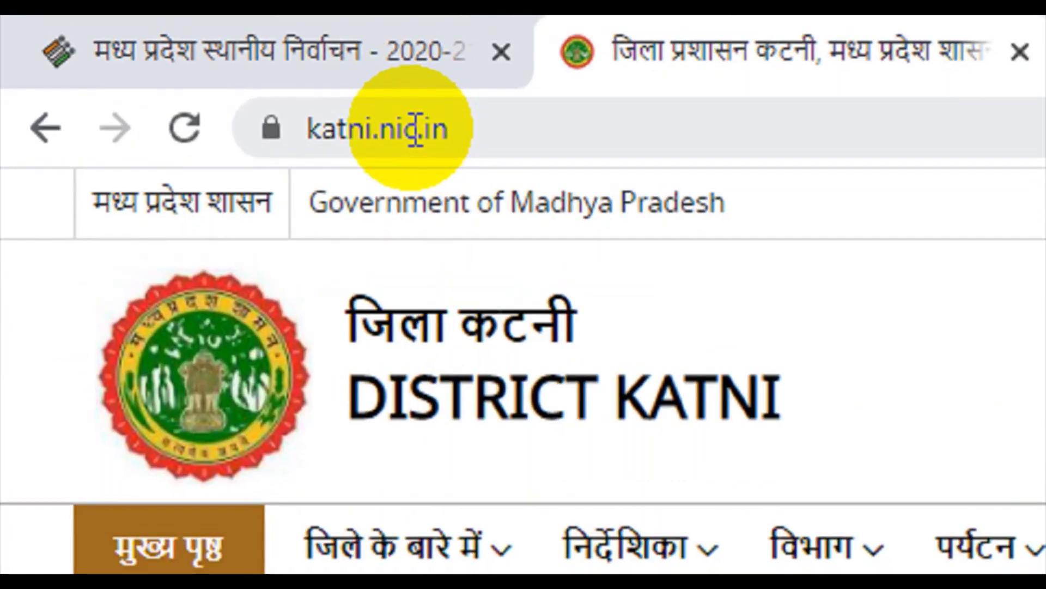
scroll(306, 158, down, 9)
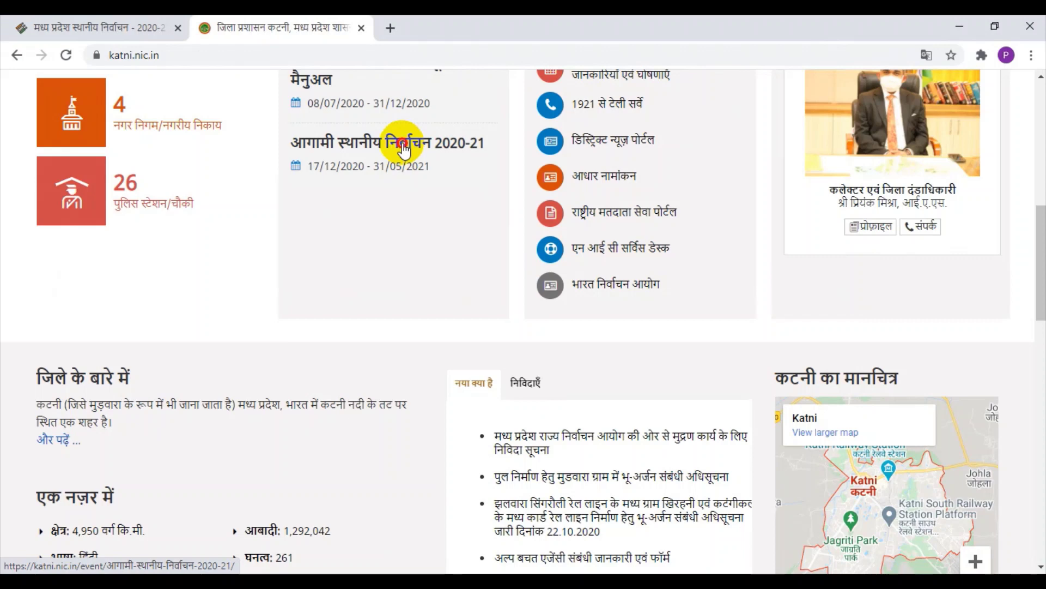
click(404, 148)
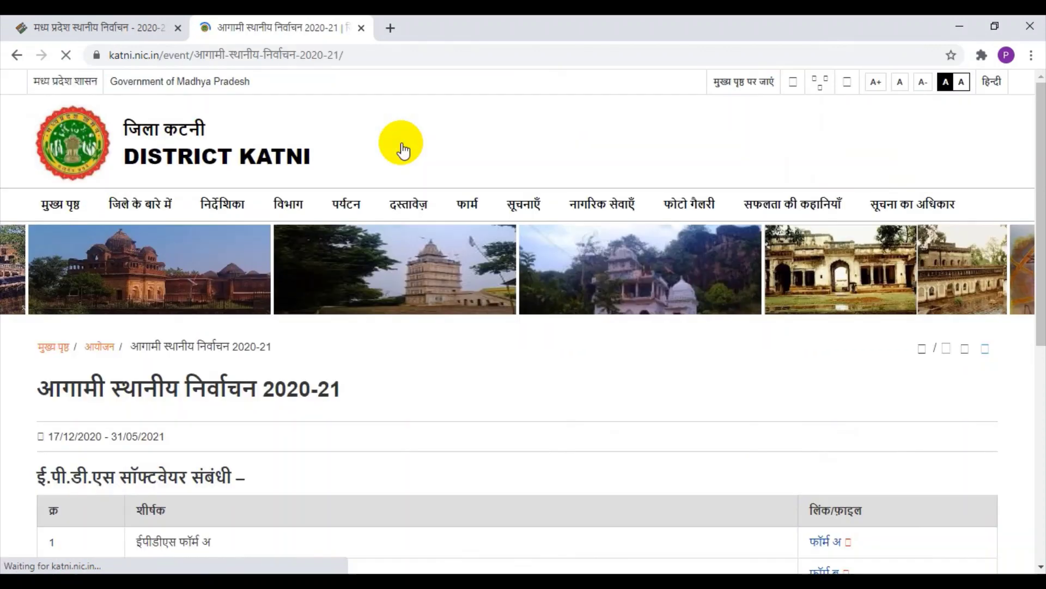
Open the ईपीडीएस फॉर्म अ PDF from the EPDS table and read items 1 to 16 on its first page.
scroll(395, 272, down, 4)
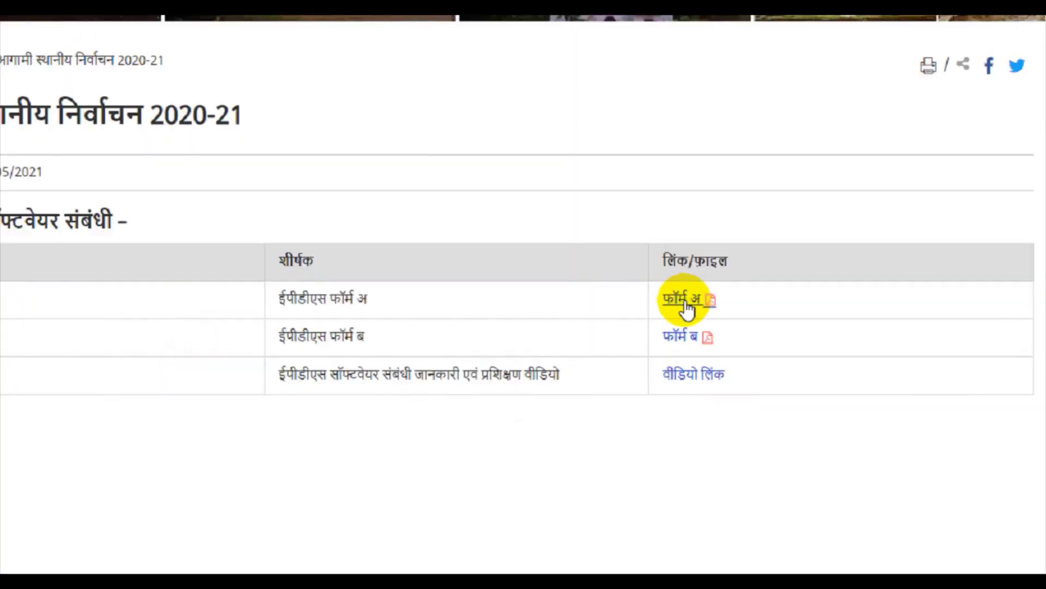
click(682, 300)
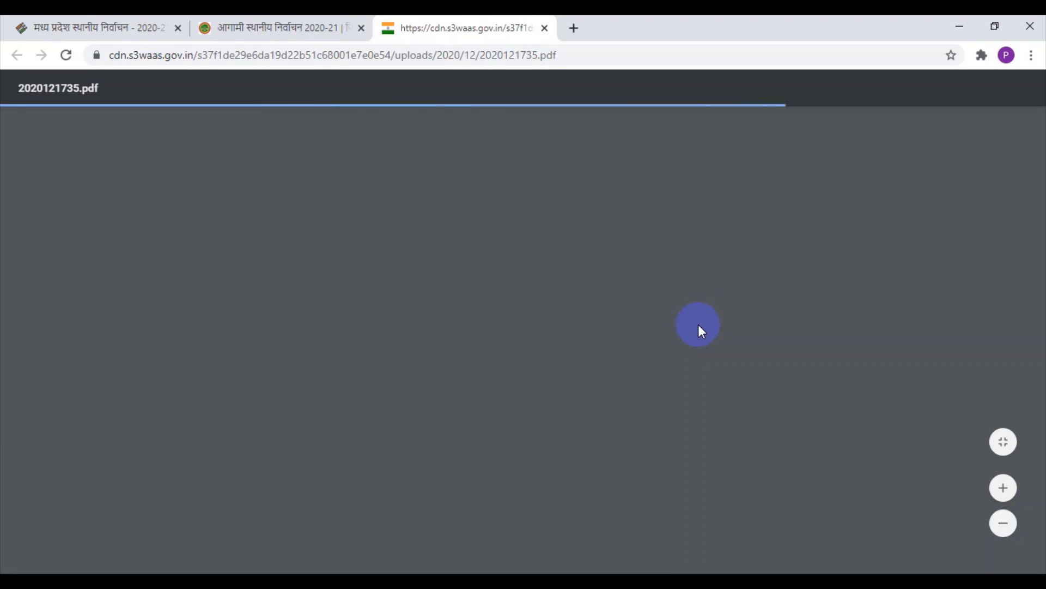
scroll(698, 324, down, 3)
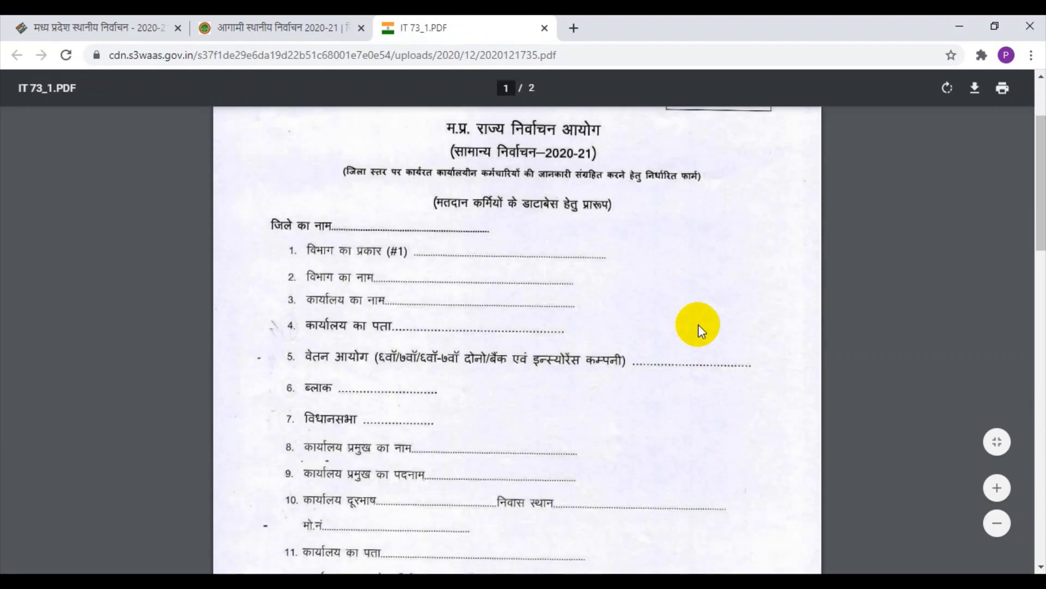
scroll(700, 325, up, 2)
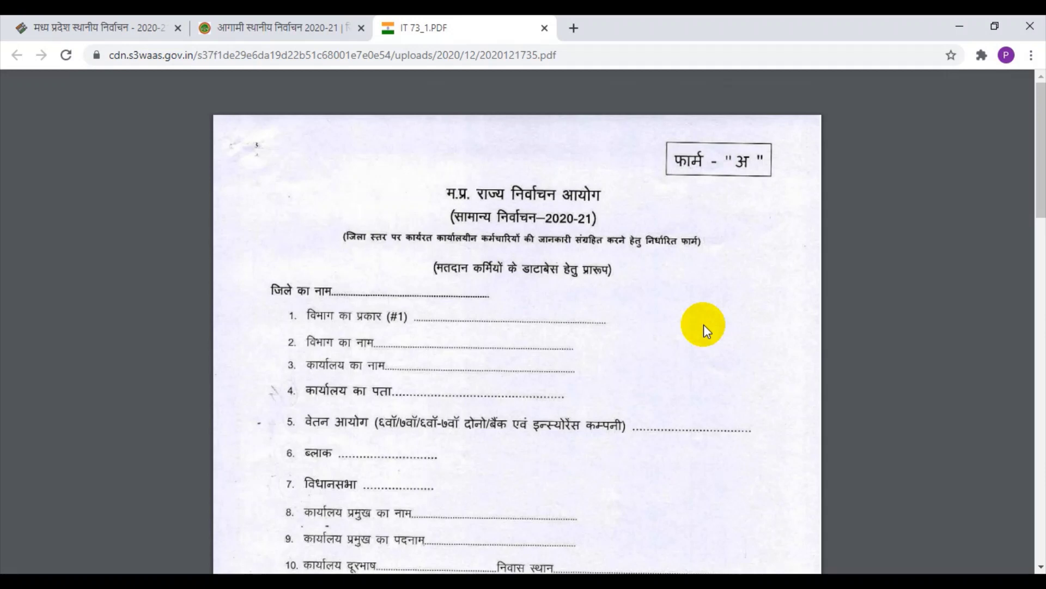
scroll(705, 325, down, 5)
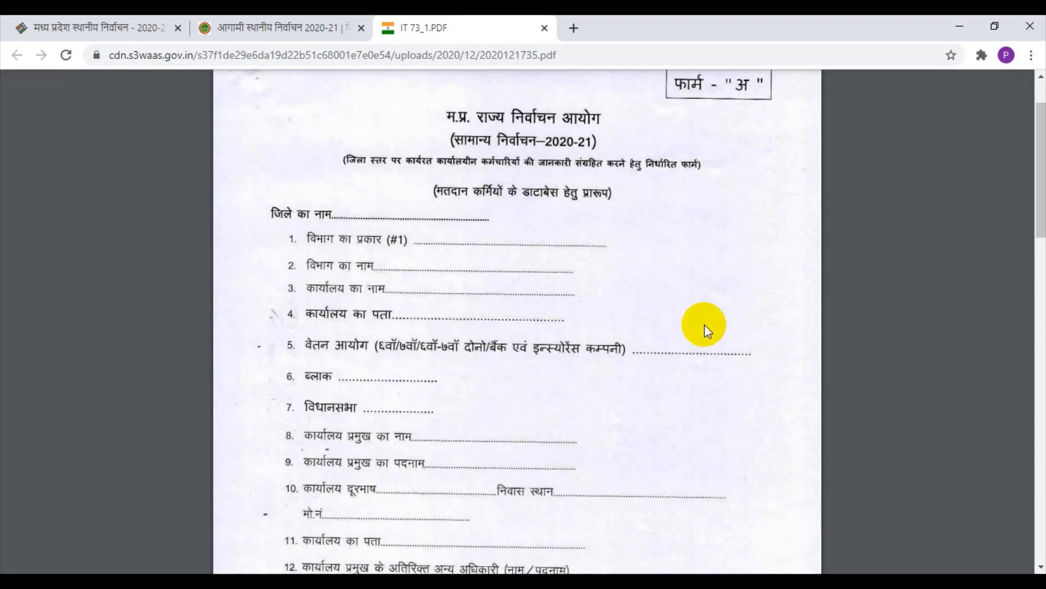
scroll(705, 325, down, 2)
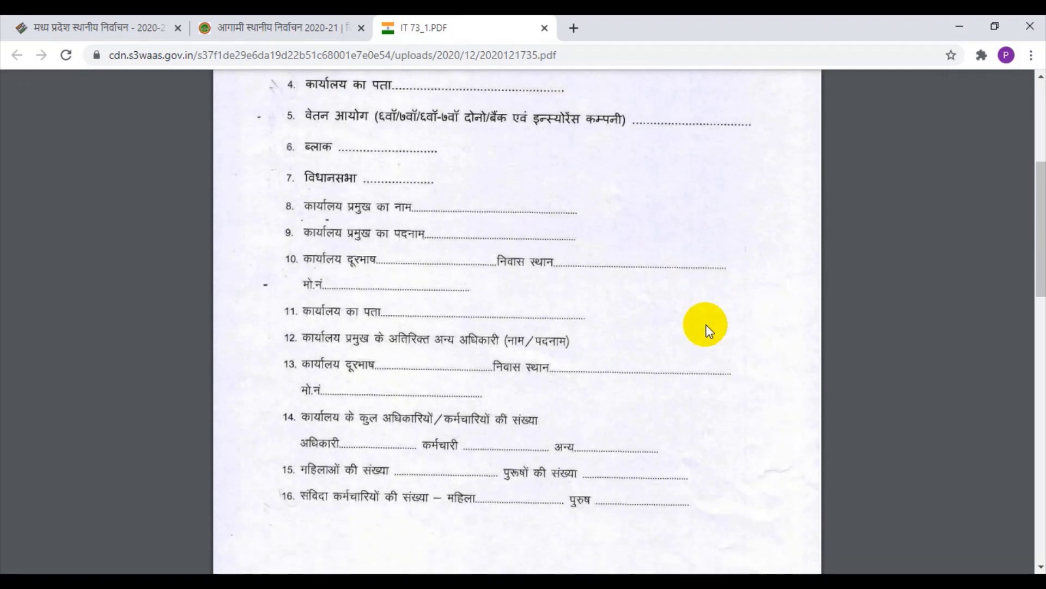
scroll(705, 325, up, 4)
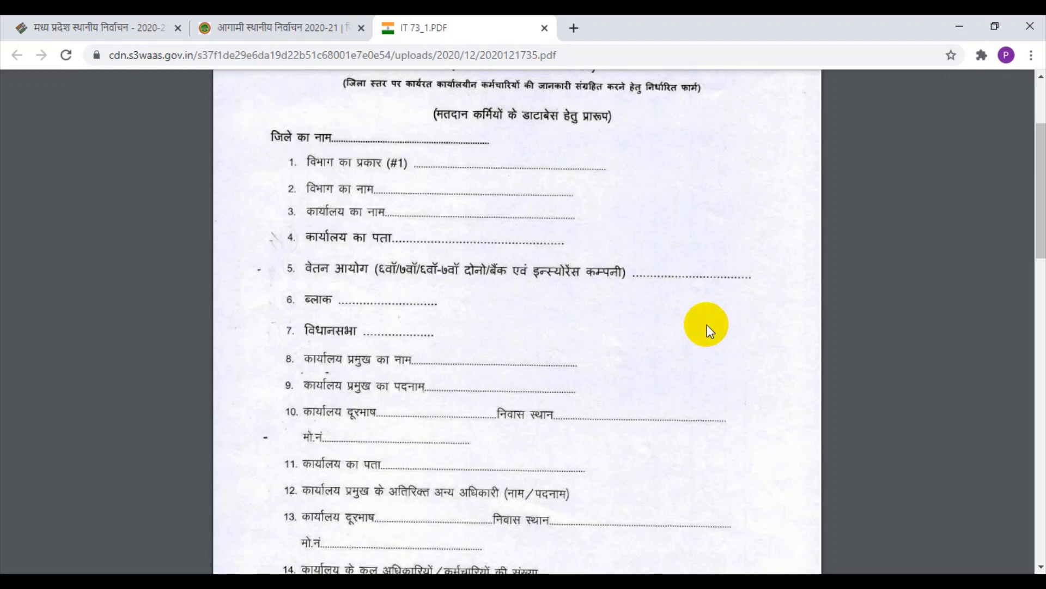
scroll(707, 325, down, 3)
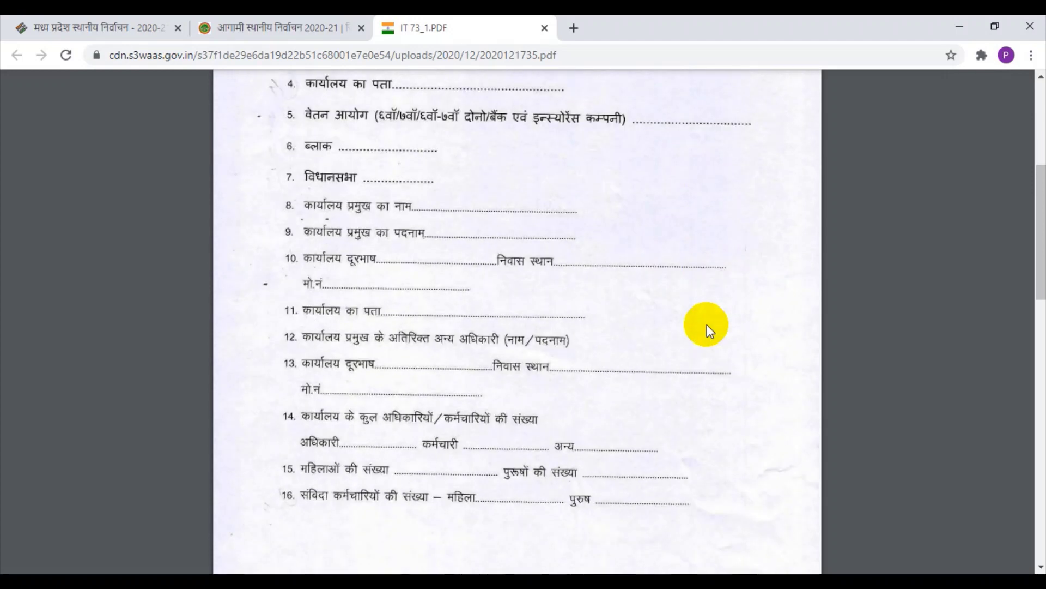
scroll(707, 324, down, 3)
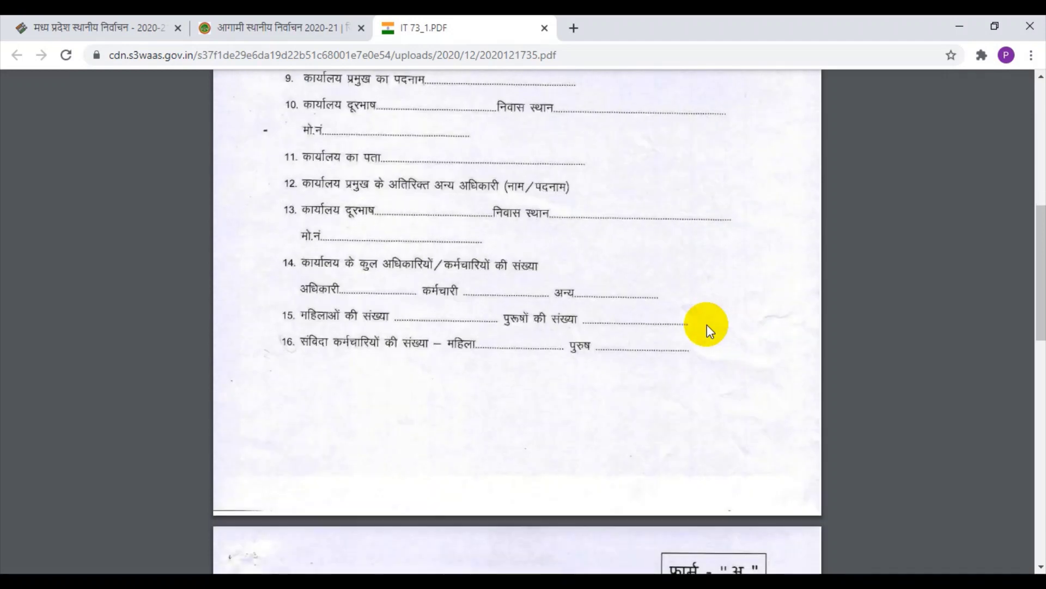
Examine the category-wise staff table, the DDO code item and the department type table on the second page of फॉर्म अ.
scroll(707, 325, down, 6)
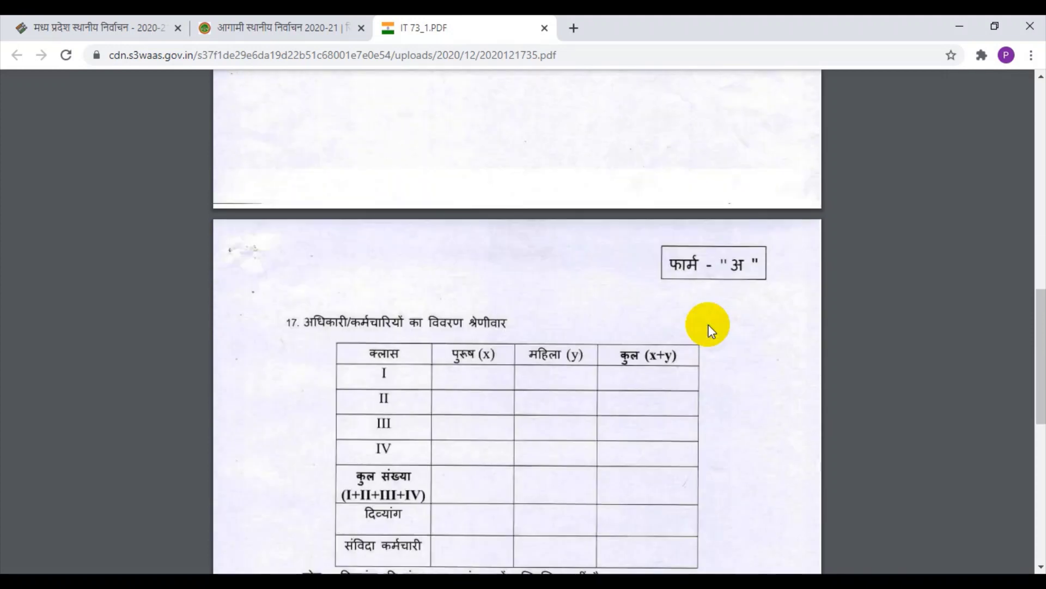
scroll(708, 325, down, 3)
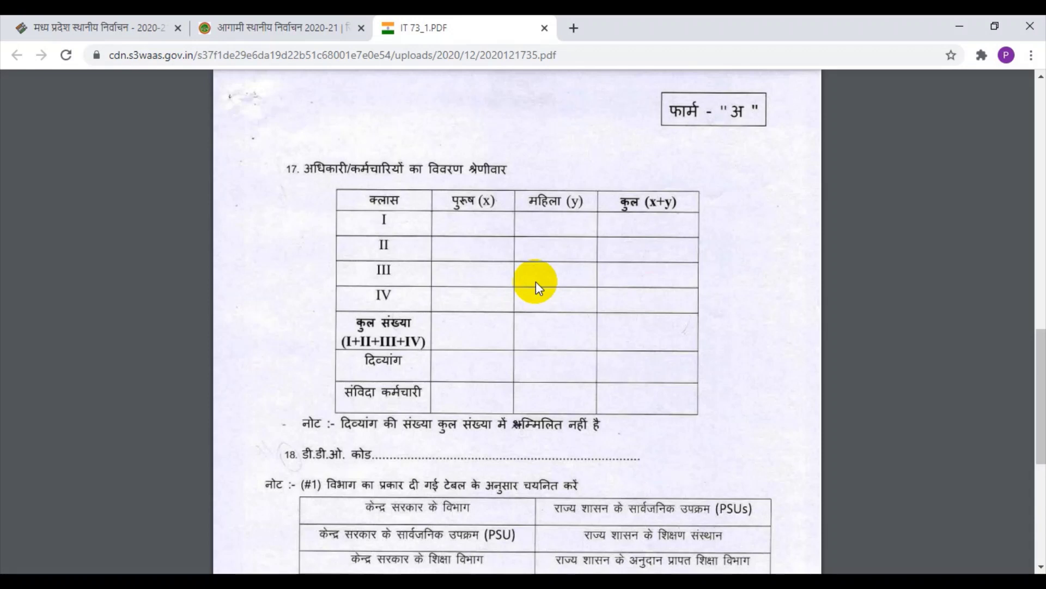
scroll(431, 401, down, 5)
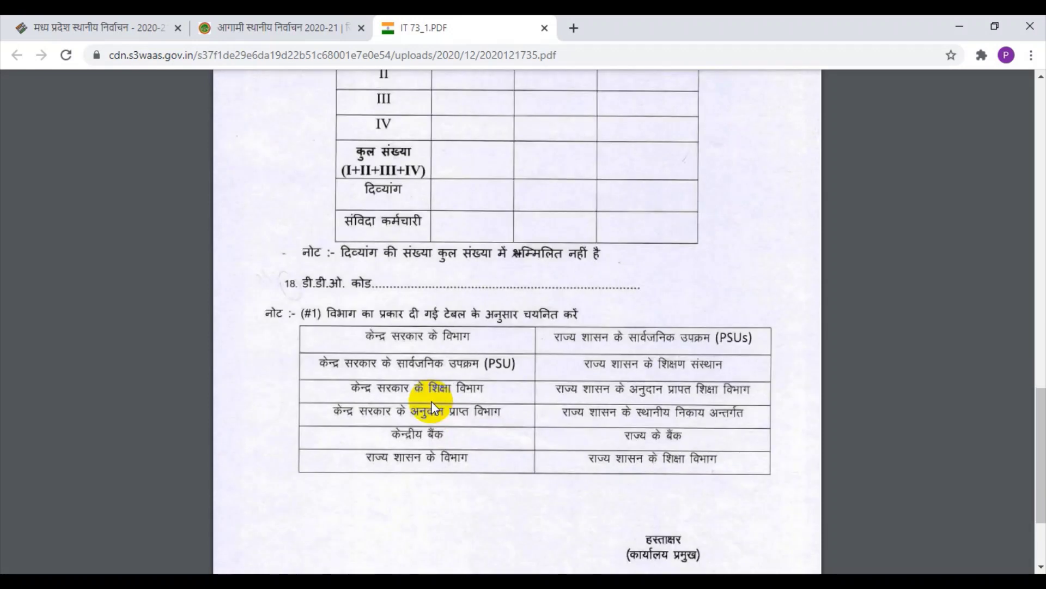
scroll(436, 400, up, 4)
scroll(449, 394, down, 3)
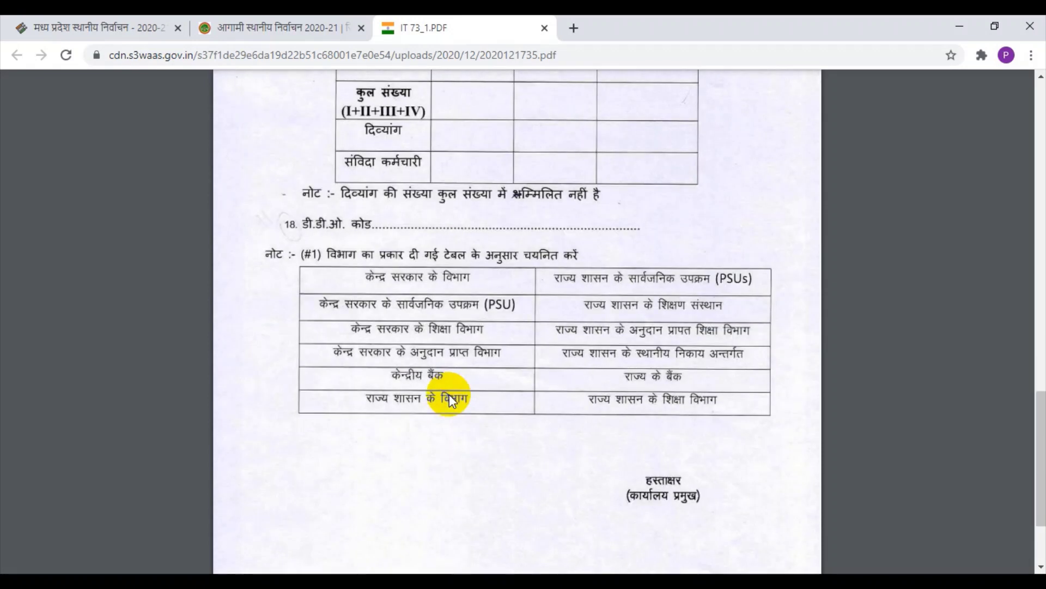
drag(341, 234, 369, 231)
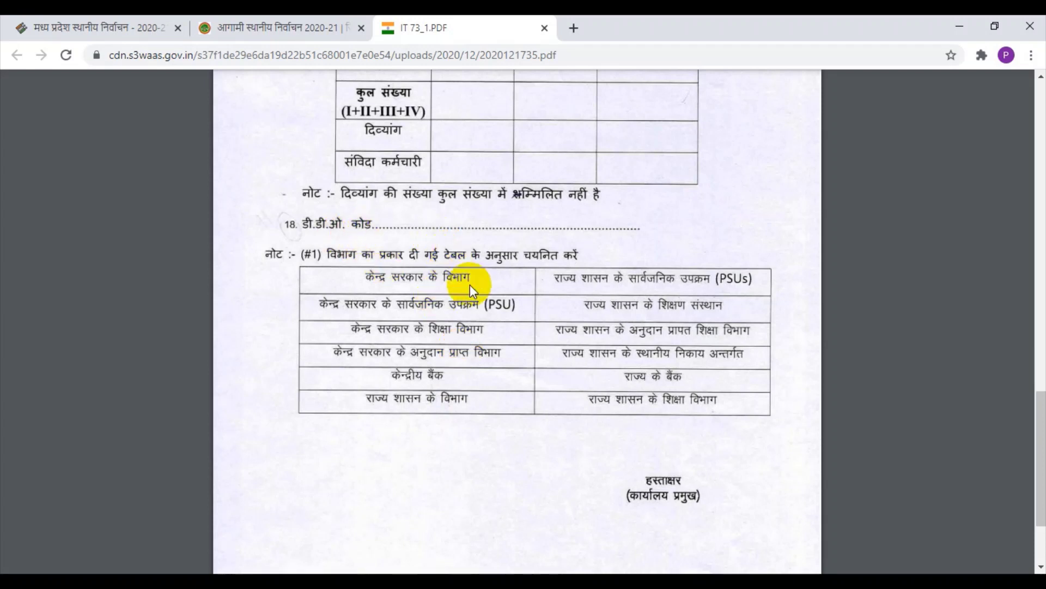
scroll(471, 286, up, 15)
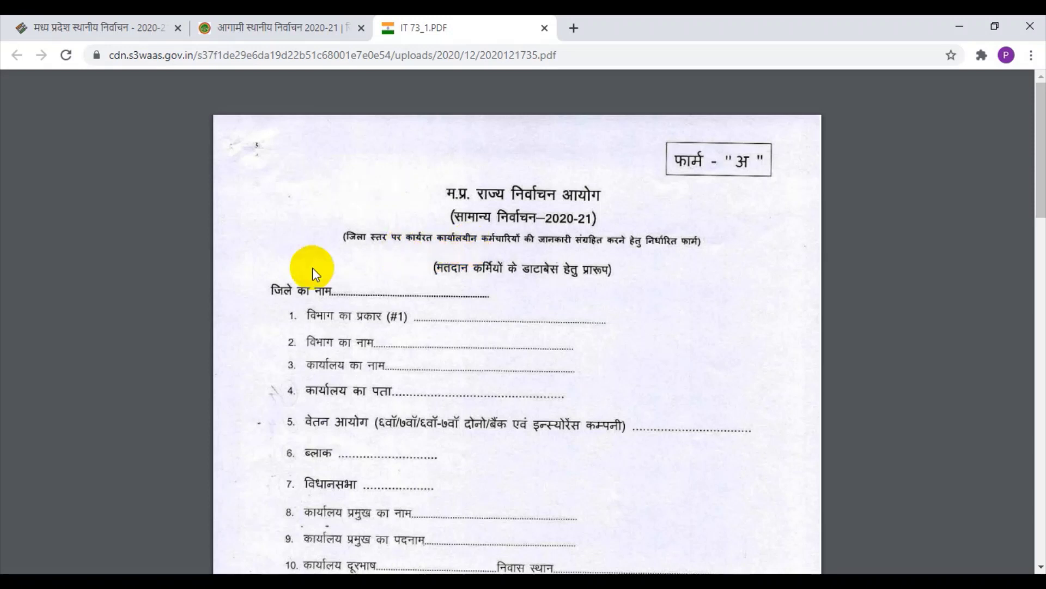
Return to the election event page, open the ईपीडीएस फॉर्म ब PDF and look over its sections on both pages.
click(281, 27)
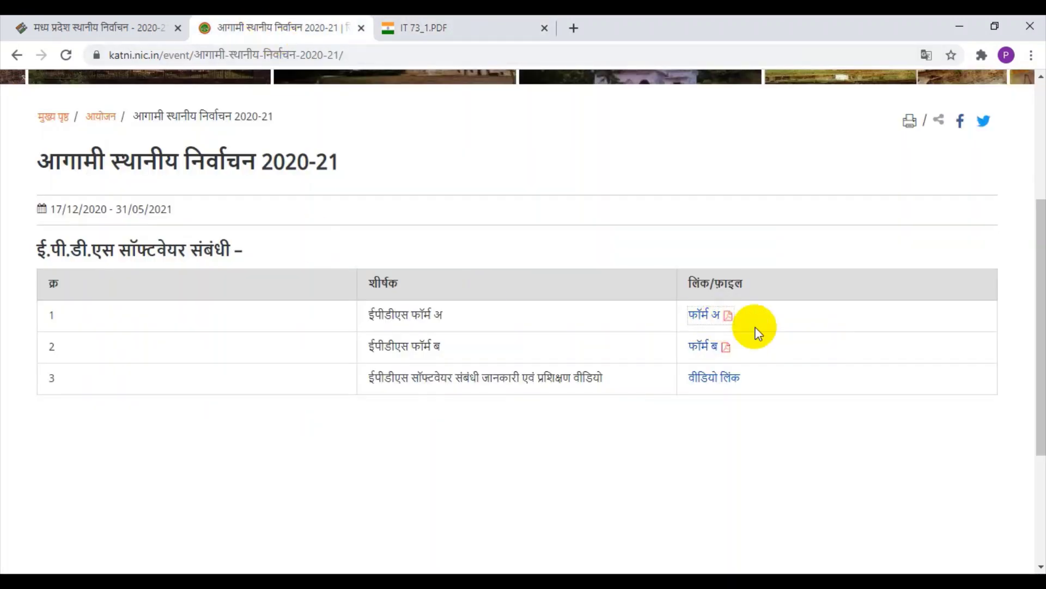
click(701, 350)
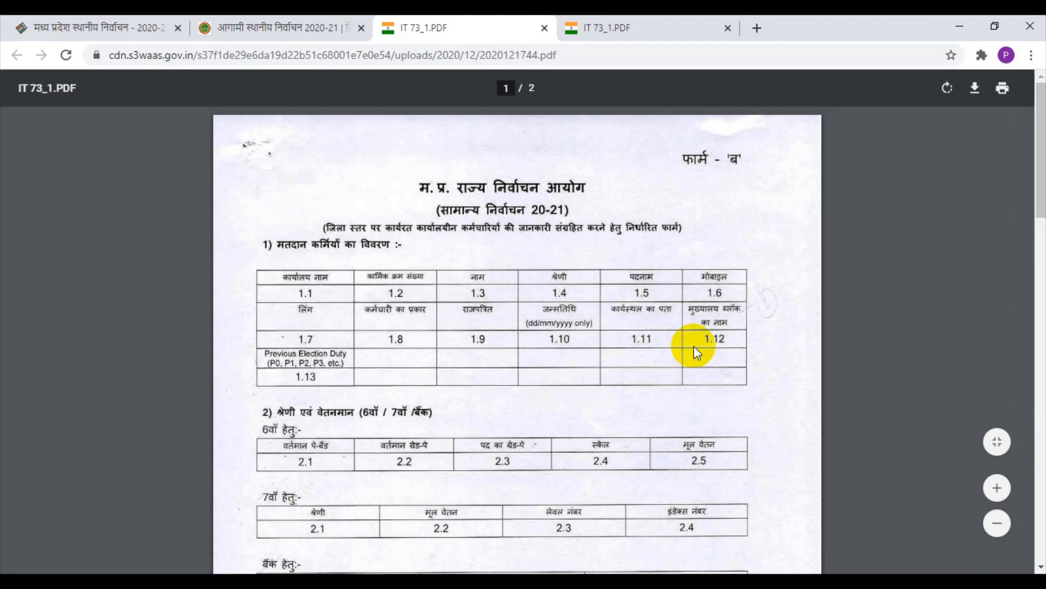
scroll(695, 345, down, 6)
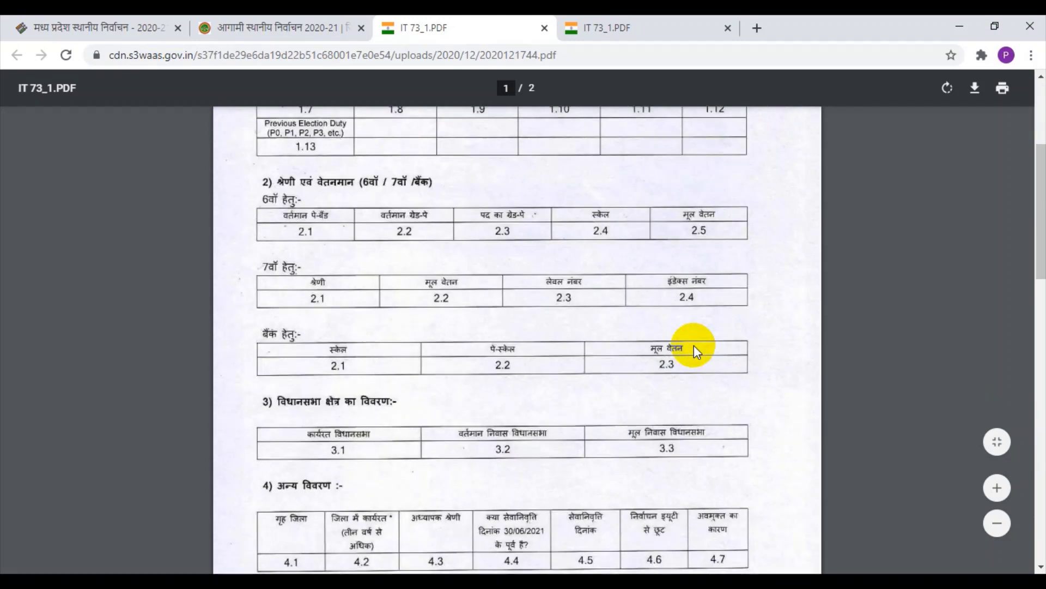
scroll(624, 337, up, 5)
scroll(561, 326, down, 7)
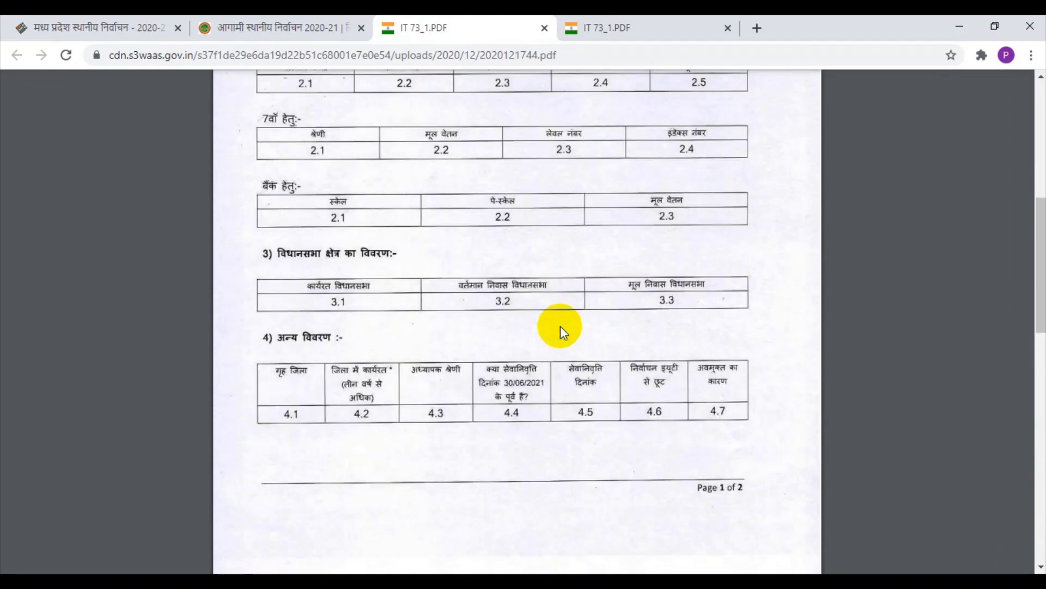
scroll(561, 326, down, 10)
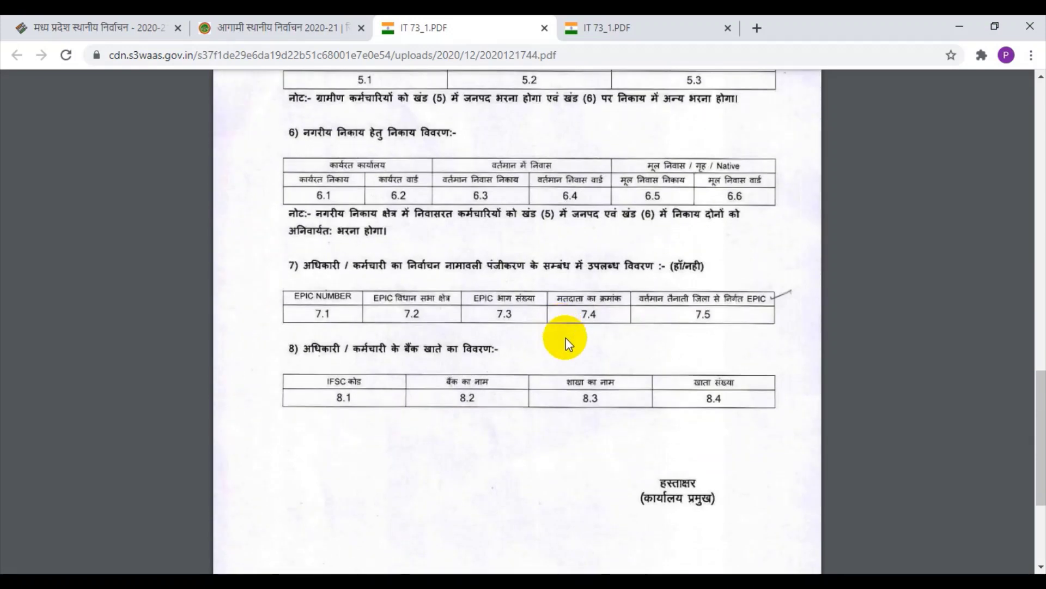
scroll(577, 352, up, 5)
scroll(577, 354, up, 10)
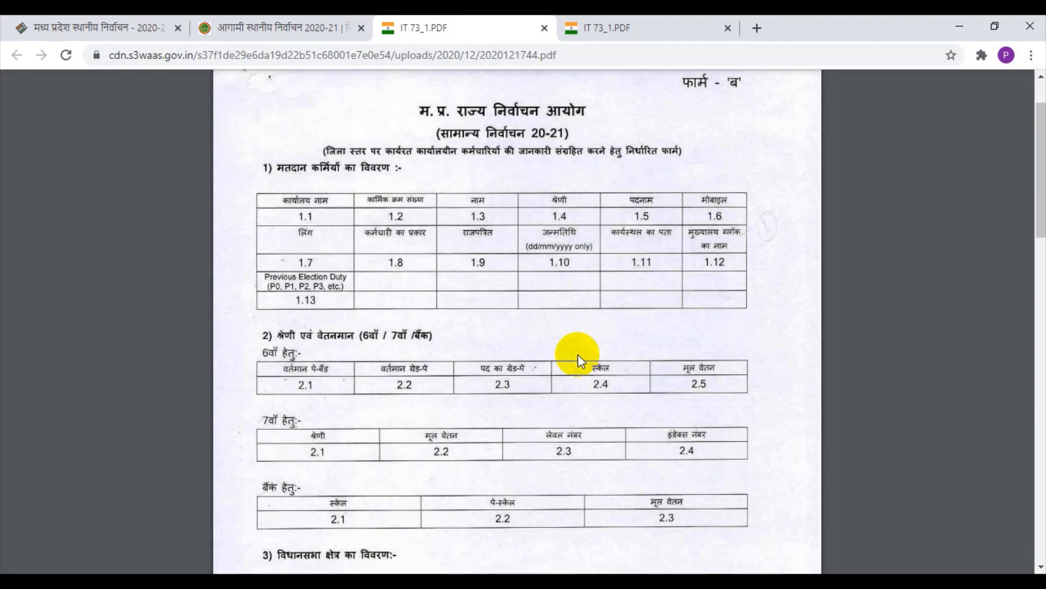
Go through फॉर्म ब again, examining the pay scale, assembly, janpad, urban body, EPIC and bank account sections.
scroll(579, 354, down, 3)
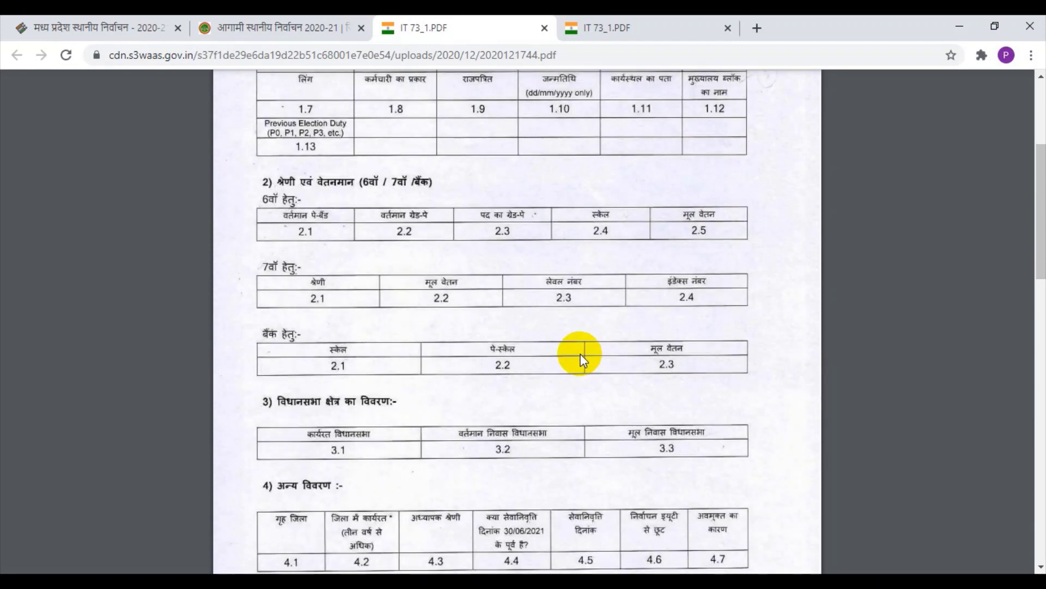
scroll(582, 360, down, 6)
scroll(582, 357, down, 5)
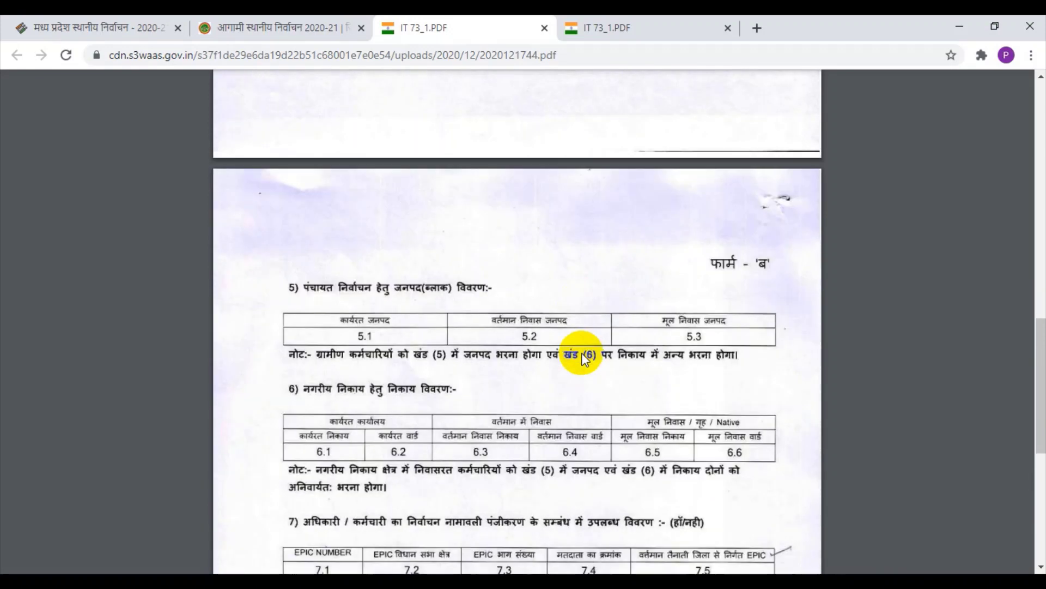
scroll(581, 352, down, 2)
scroll(581, 352, down, 6)
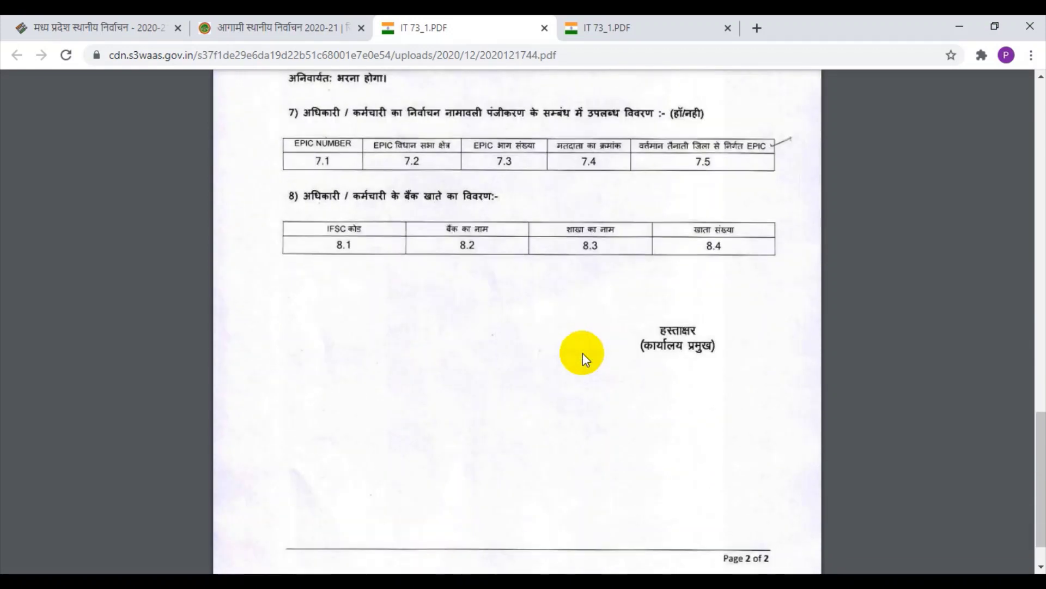
scroll(583, 353, up, 4)
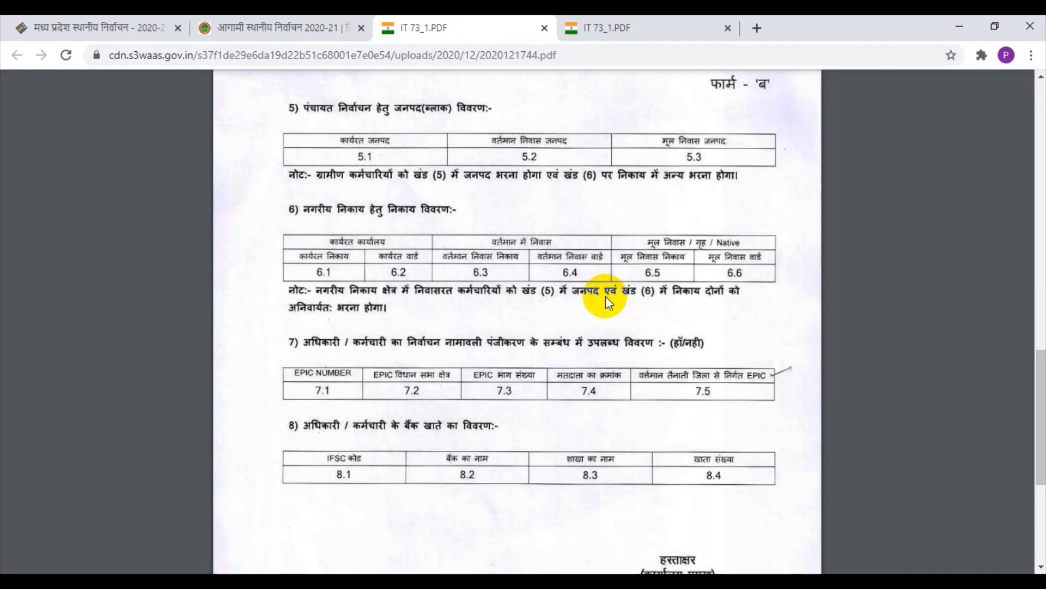
scroll(606, 296, up, 13)
scroll(613, 299, up, 4)
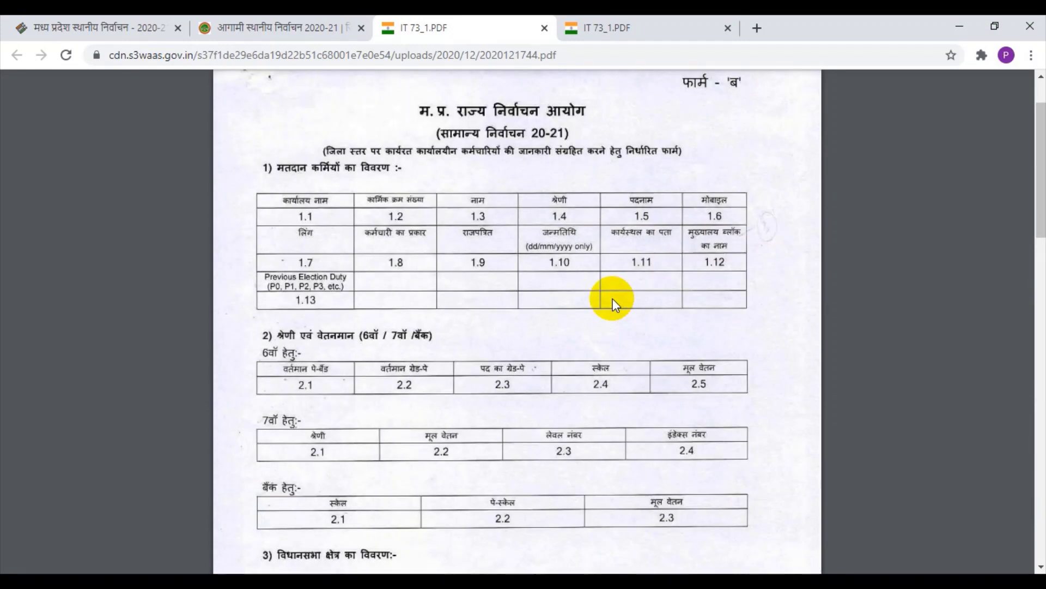
scroll(613, 298, down, 1)
scroll(616, 303, down, 1)
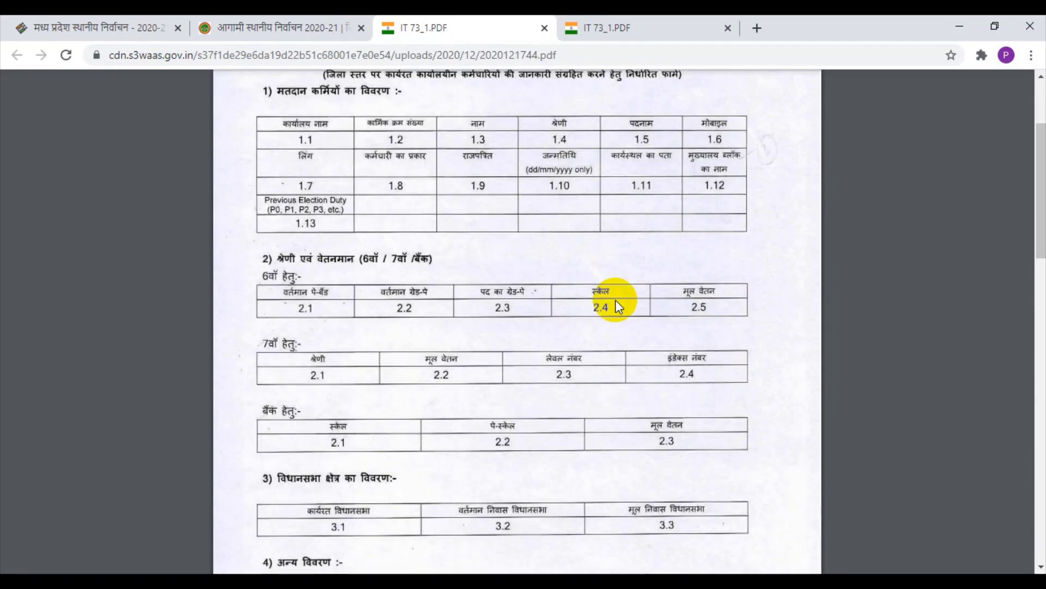
scroll(616, 303, down, 4)
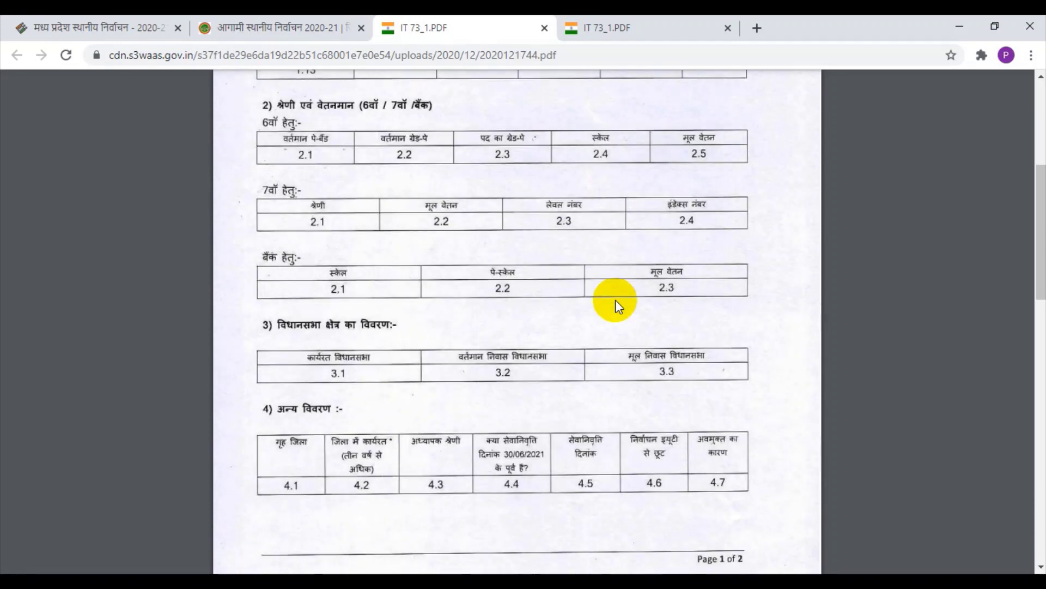
Finish viewing फॉर्म ब, switch to the EPDS training document in Word and highlight the first stage under दो चरण, आवश्यक फॉर्म्स में जानकारी तैयार करना.
scroll(616, 304, down, 2)
scroll(616, 303, down, 2)
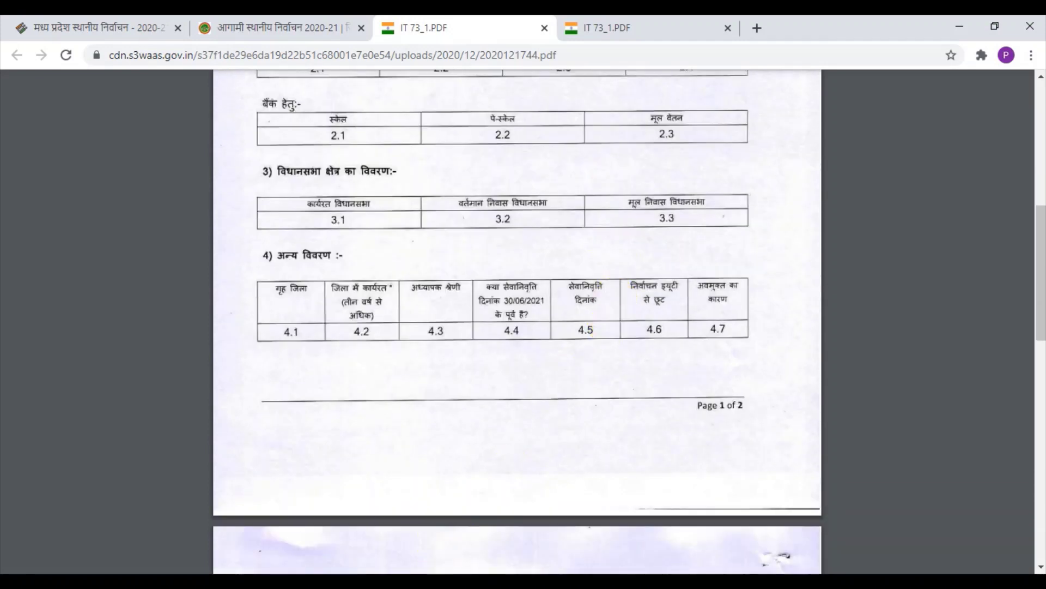
key(alt+Tab)
scroll(480, 409, down, 1)
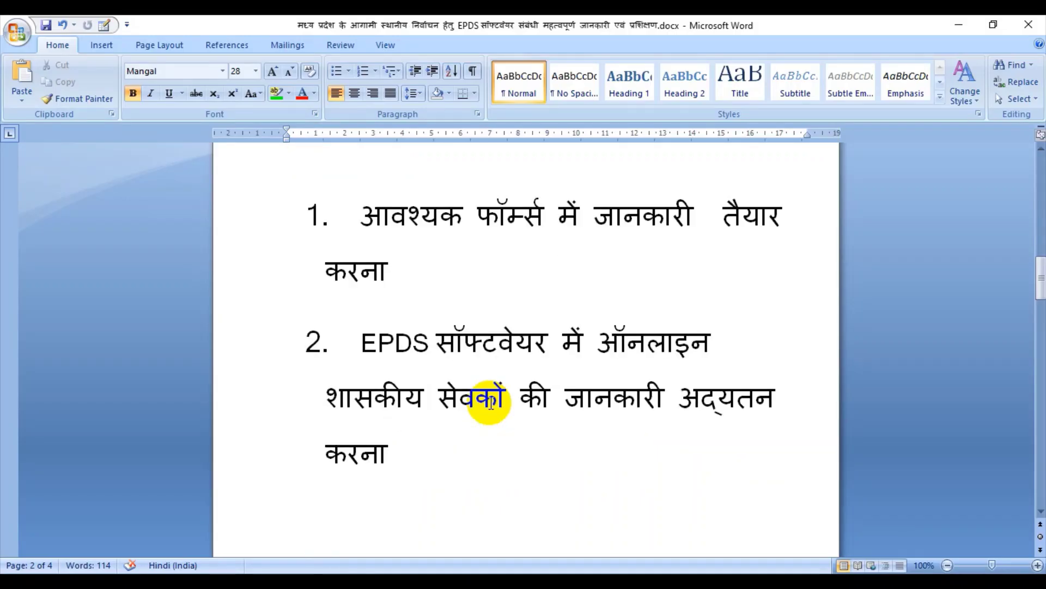
scroll(491, 406, up, 1)
scroll(493, 402, up, 1)
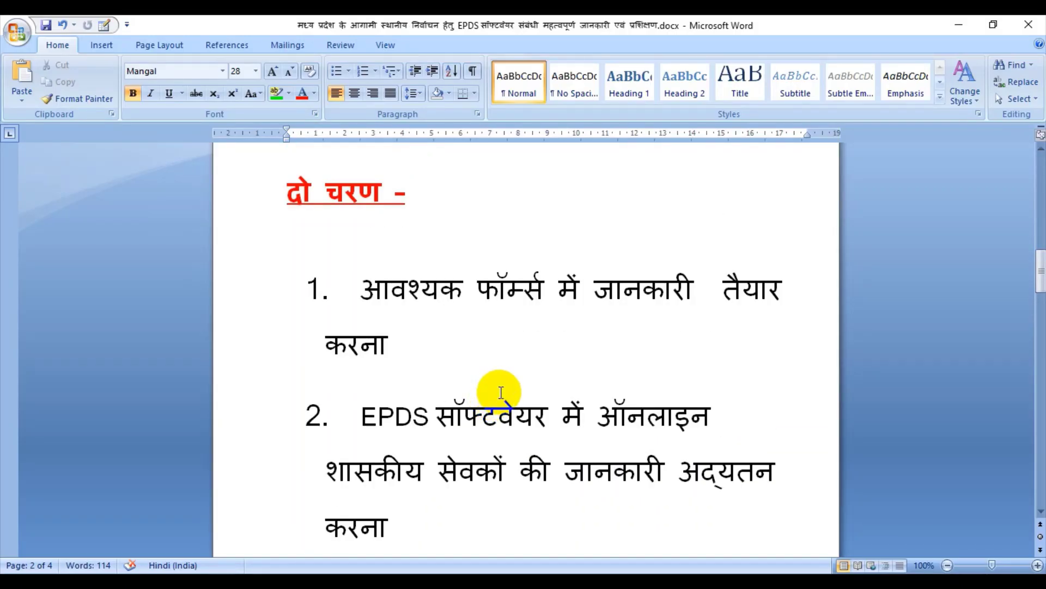
drag(361, 291, 443, 329)
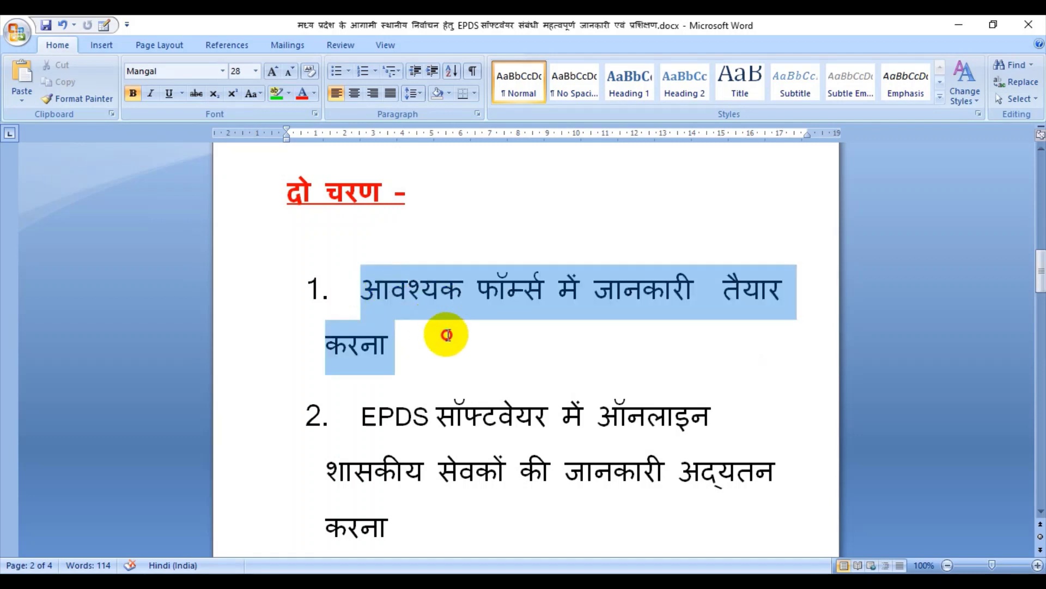
click(470, 360)
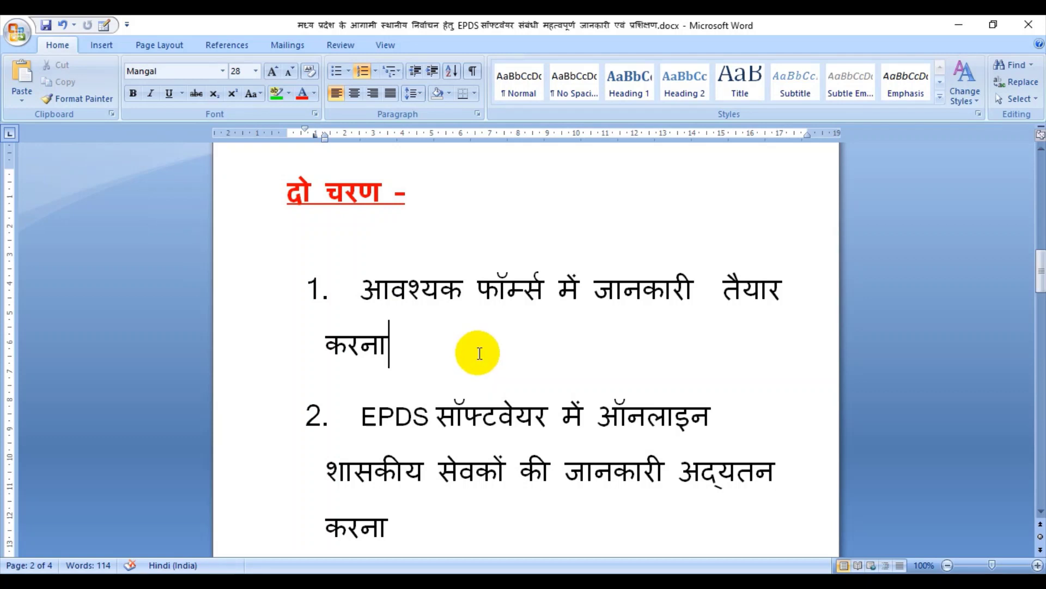
scroll(480, 354, down, 1)
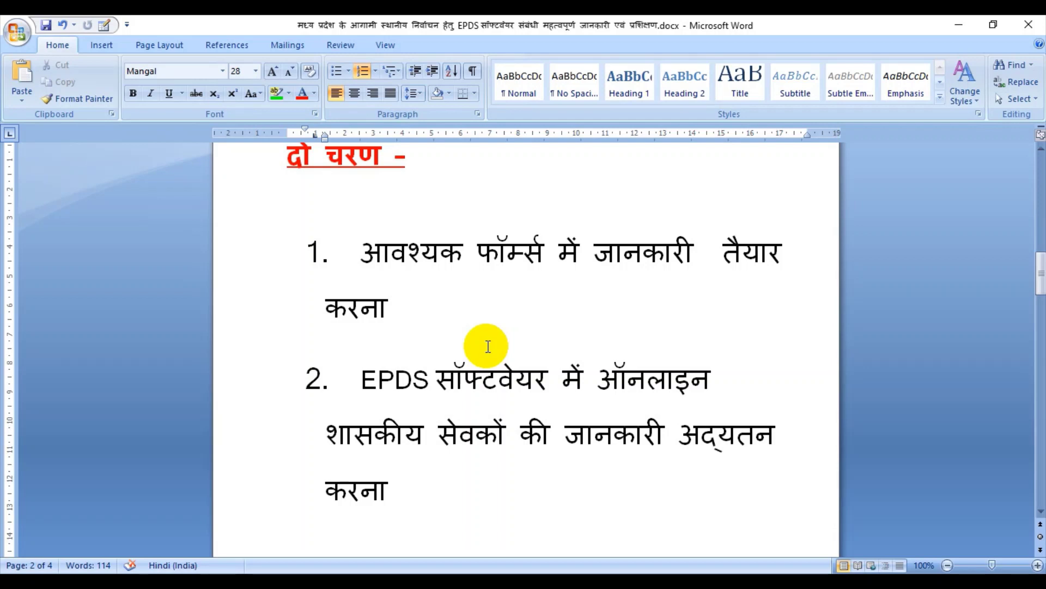
Go to the विभिन्न लॉगिन अथवा यूसर section and highlight the DEP and OP entries in turn.
scroll(488, 347, down, 10)
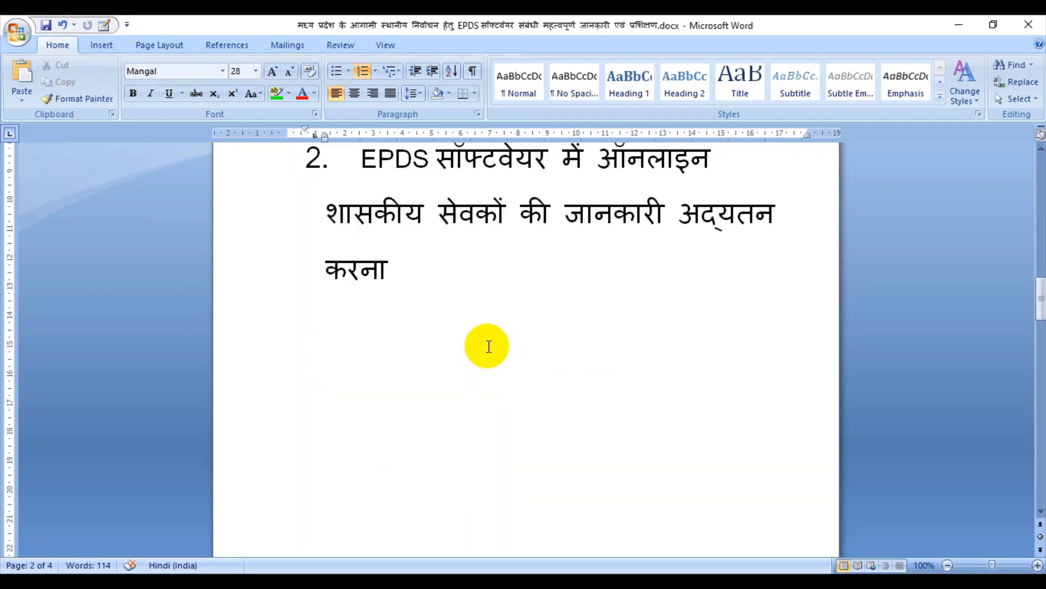
scroll(489, 347, down, 5)
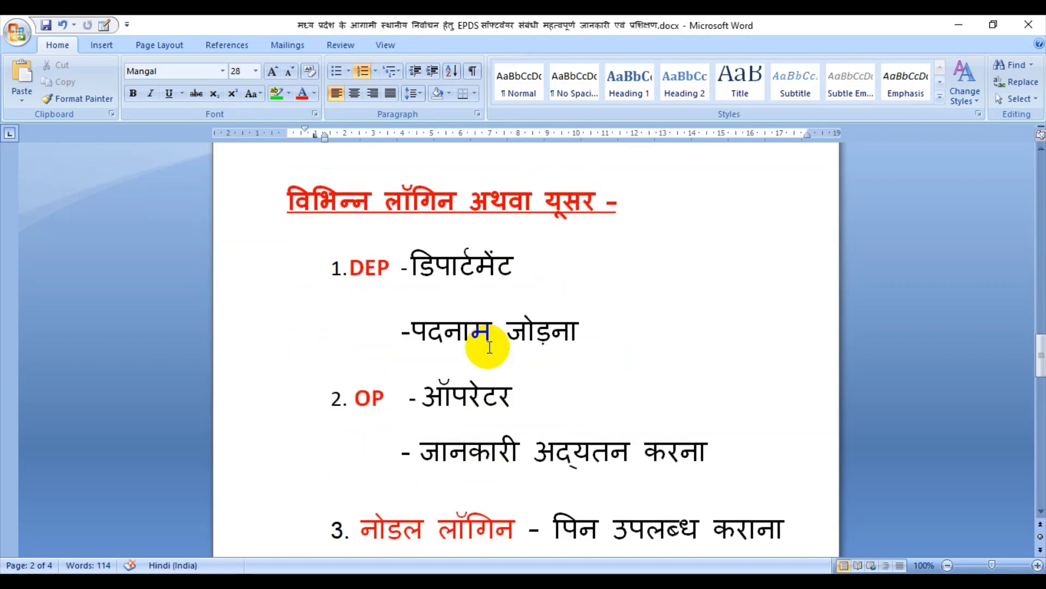
scroll(489, 347, down, 1)
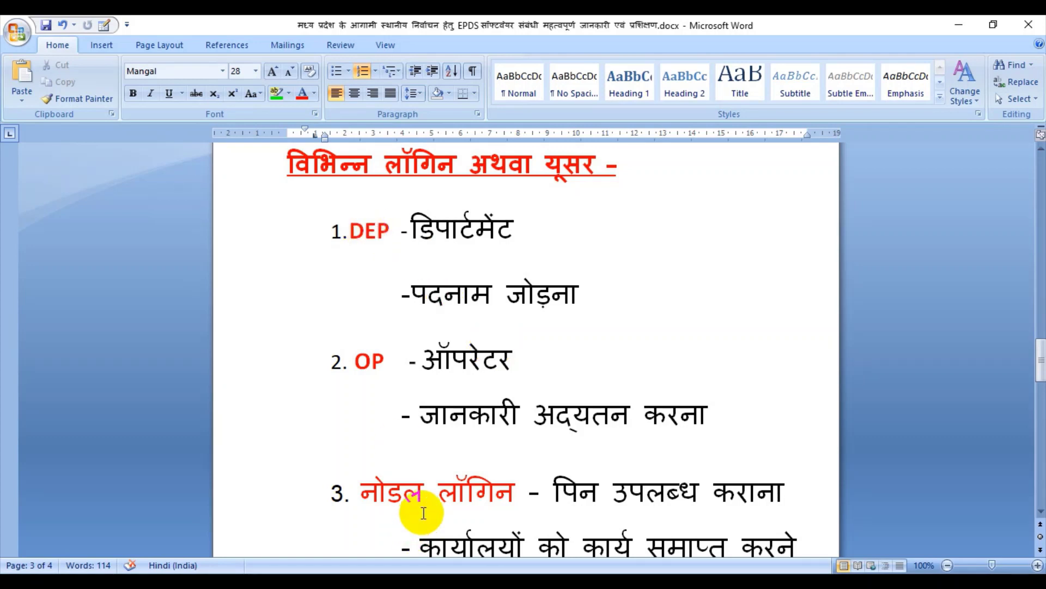
click(347, 232)
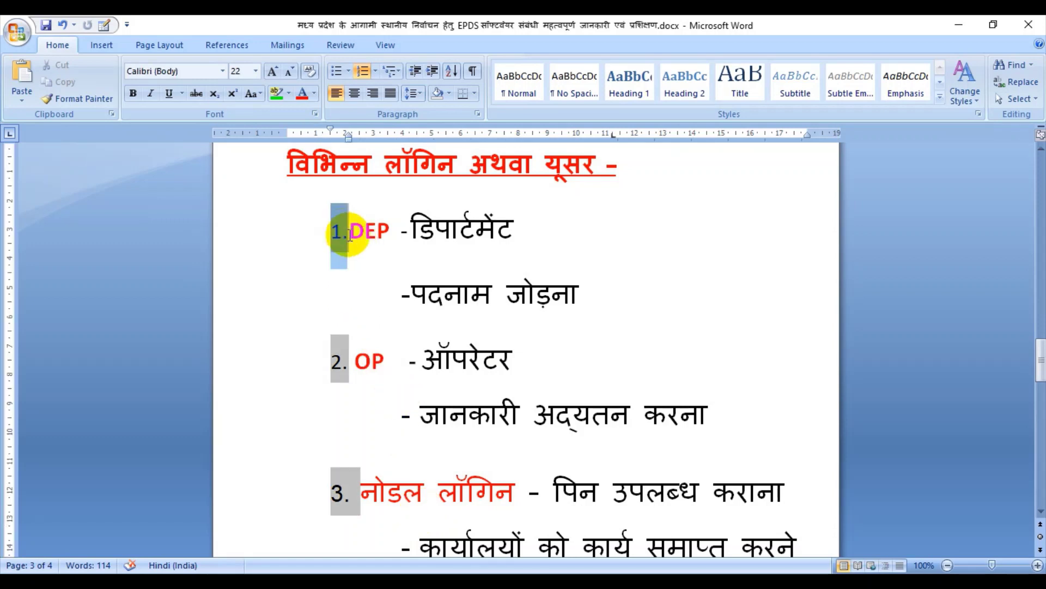
double_click(362, 232)
click(390, 294)
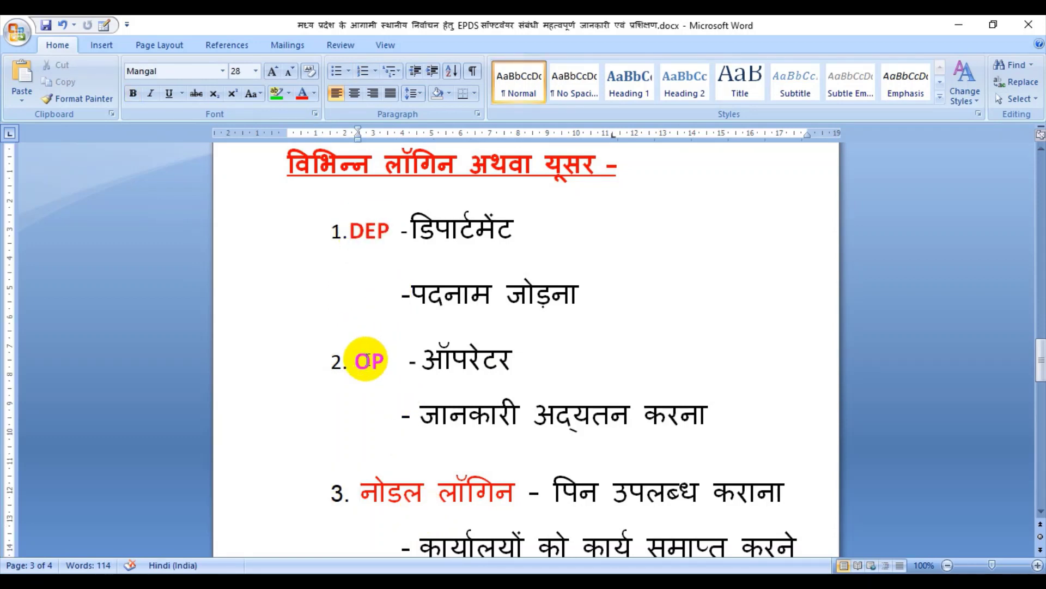
click(397, 417)
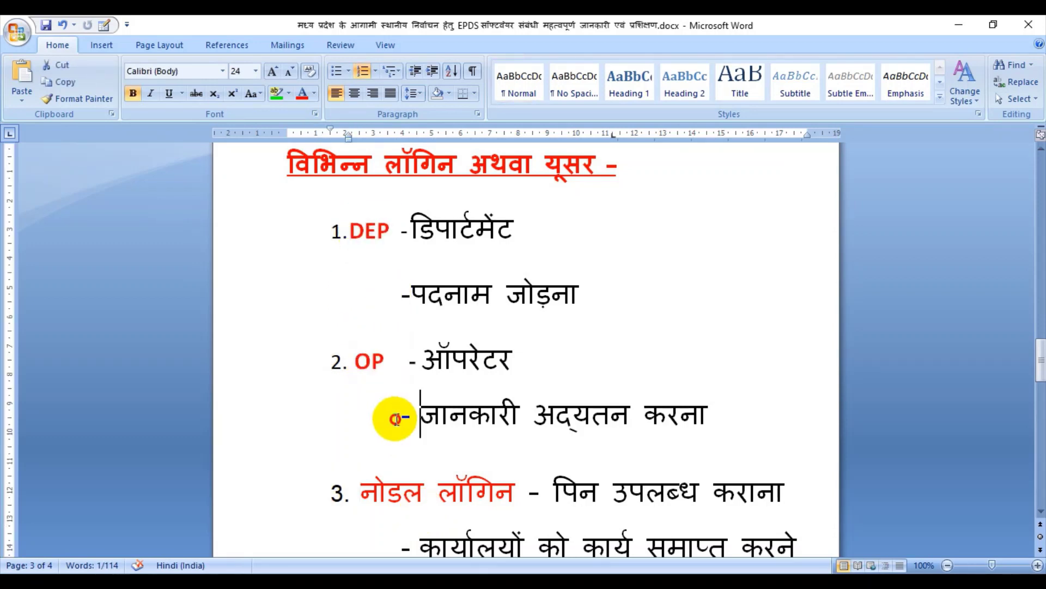
double_click(378, 361)
click(404, 418)
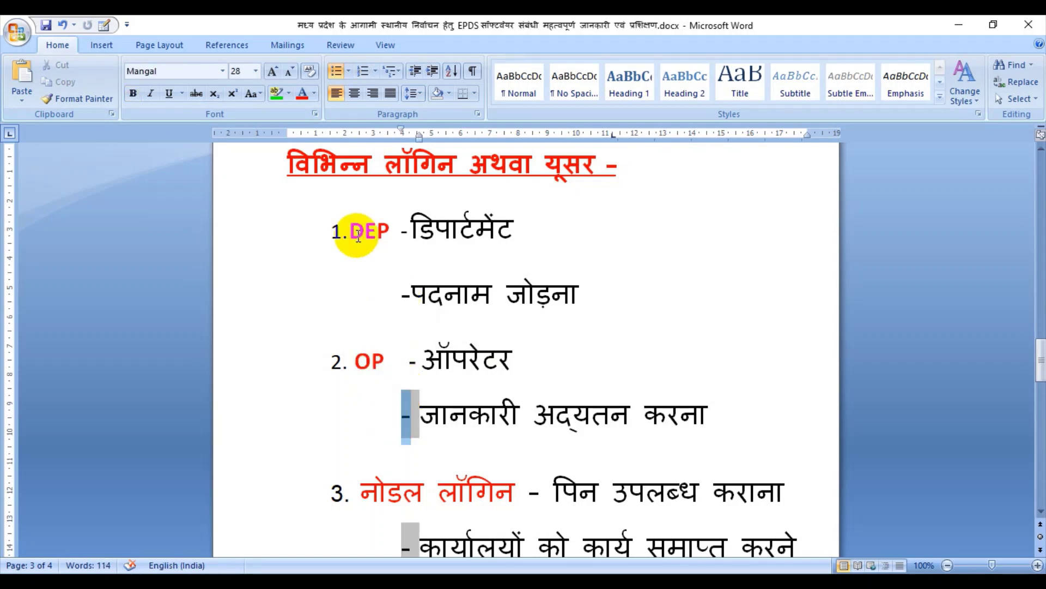
Highlight the DEP label again, and the नोडल लॉगिन entry in the login list.
click(358, 235)
double_click(360, 232)
click(394, 291)
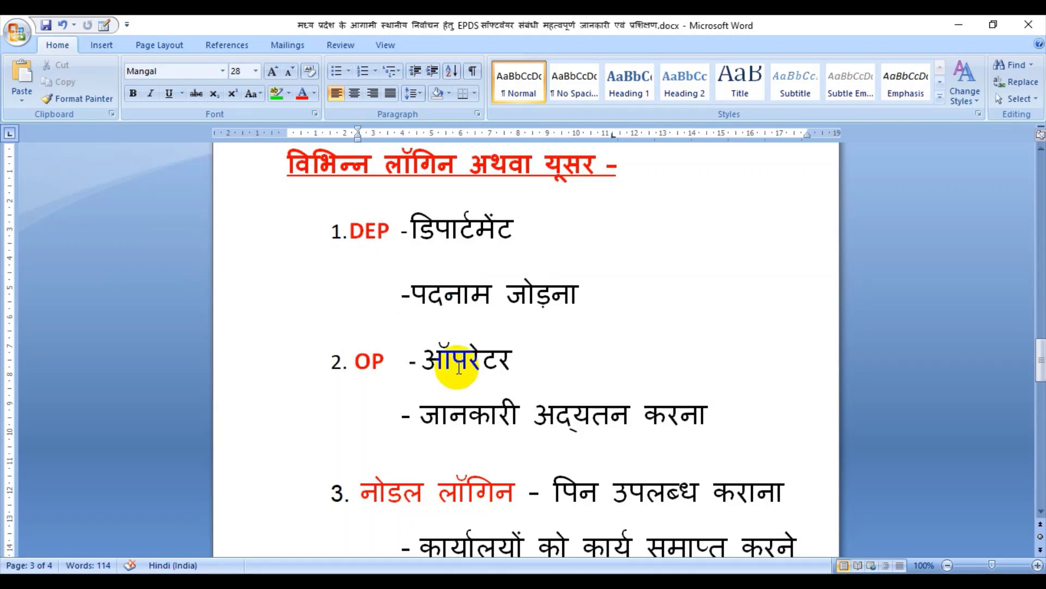
drag(362, 490, 567, 499)
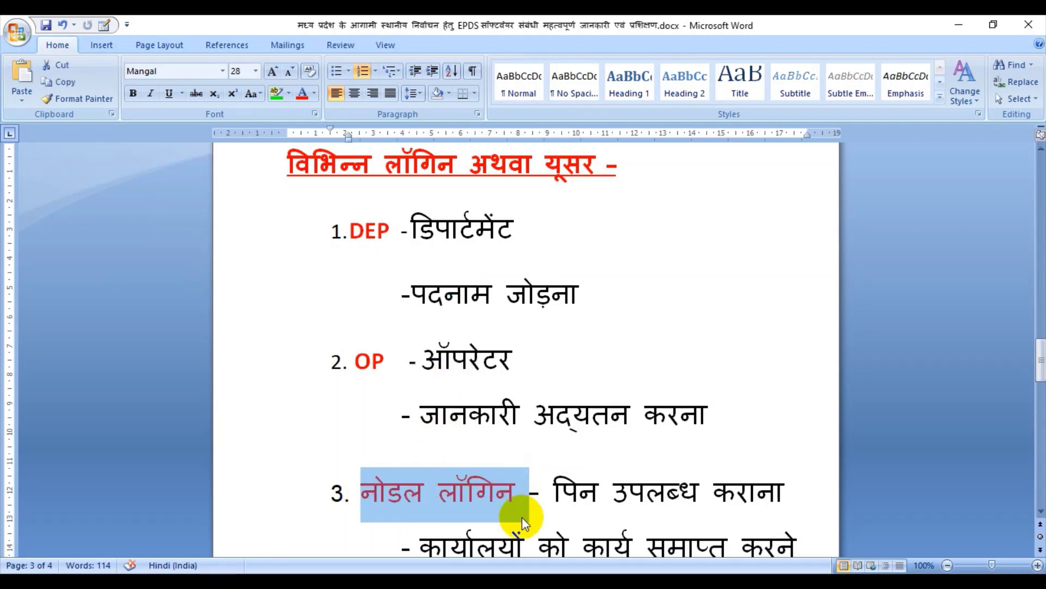
click(518, 493)
double_click(372, 227)
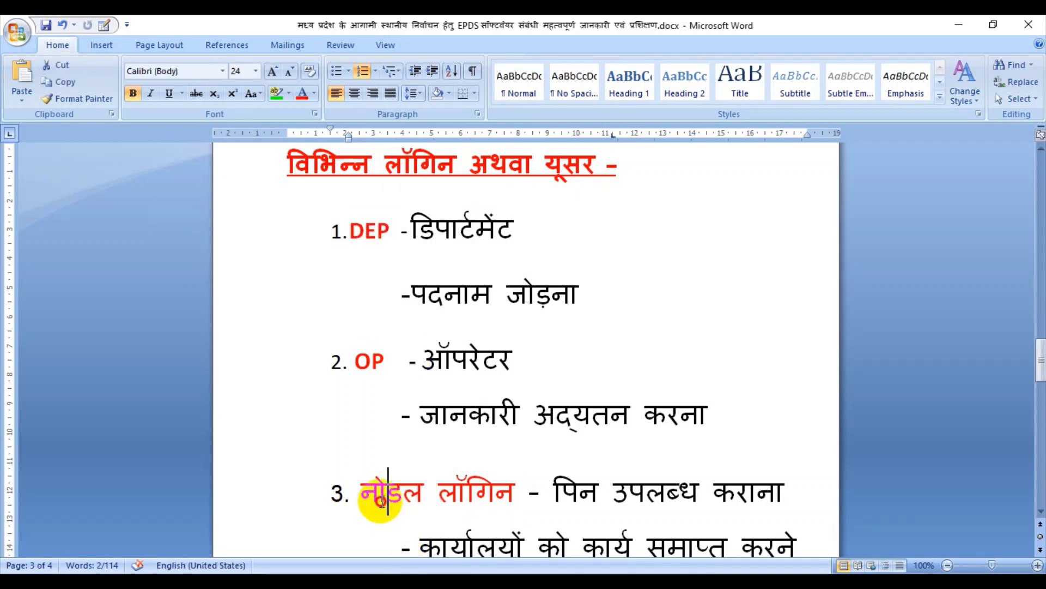
drag(374, 495, 524, 498)
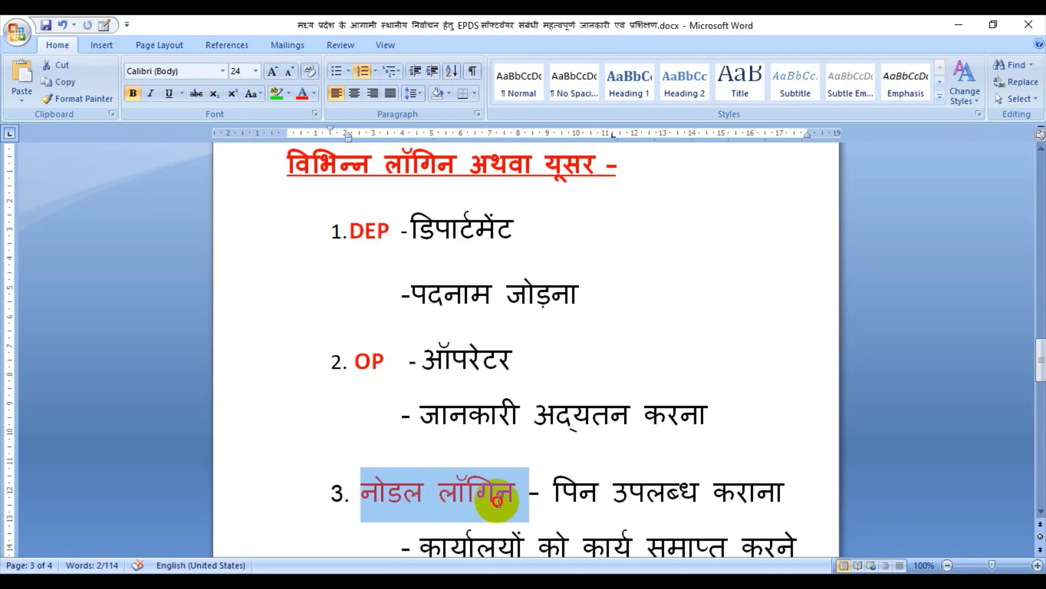
click(627, 506)
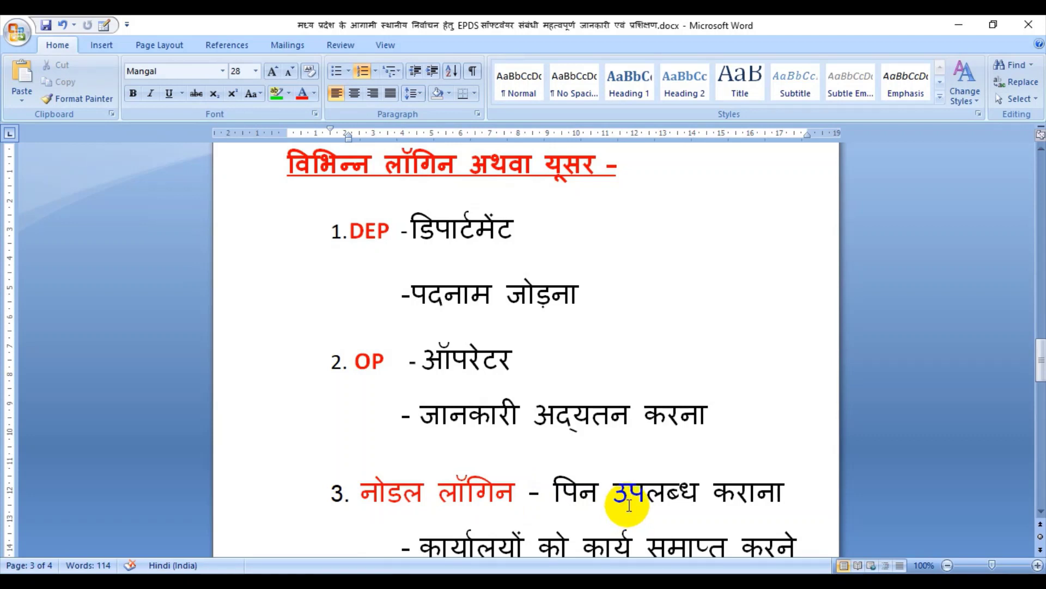
Highlight the OP label of the ऑपरेटर entry to review the operator login's role.
double_click(363, 361)
click(381, 423)
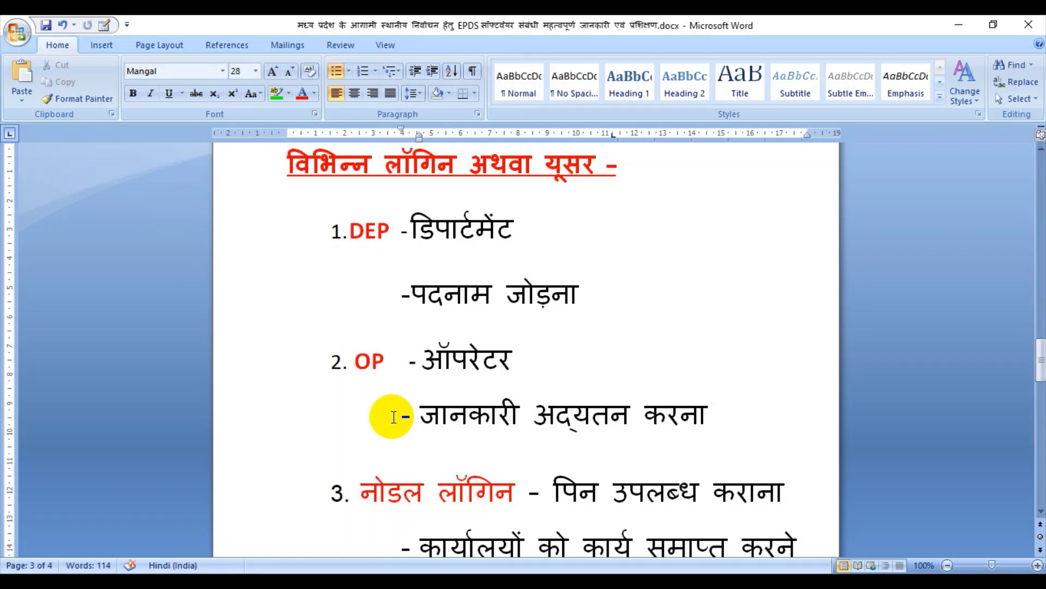
click(342, 358)
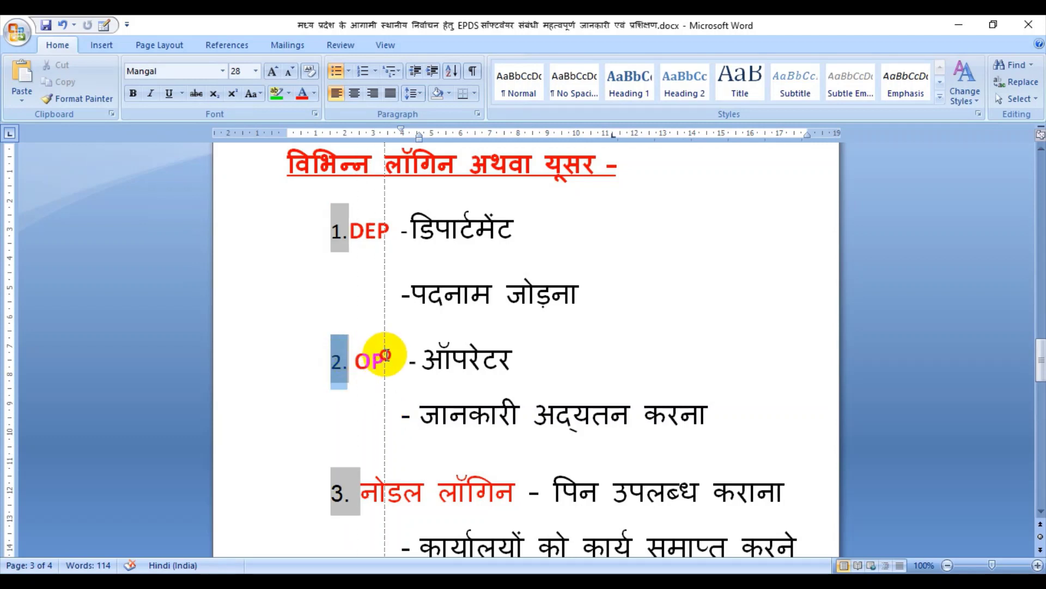
click(383, 383)
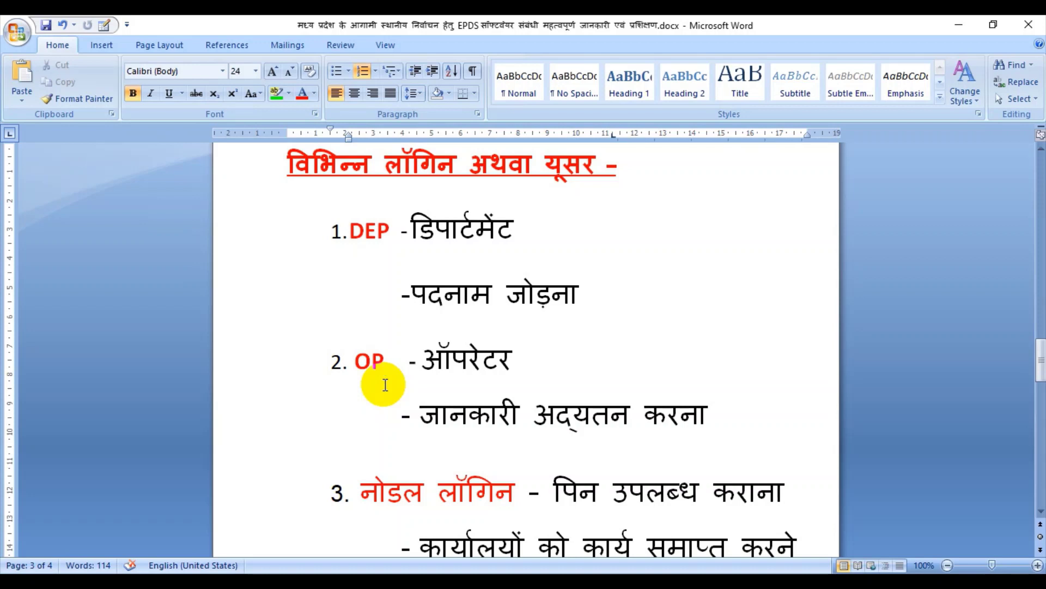
double_click(368, 363)
double_click(364, 362)
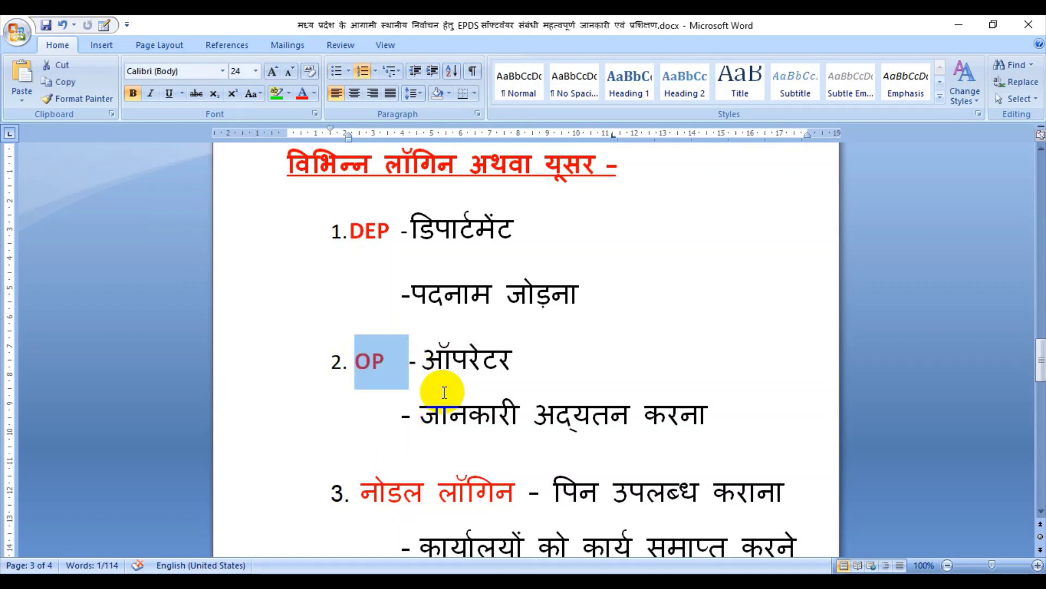
click(451, 444)
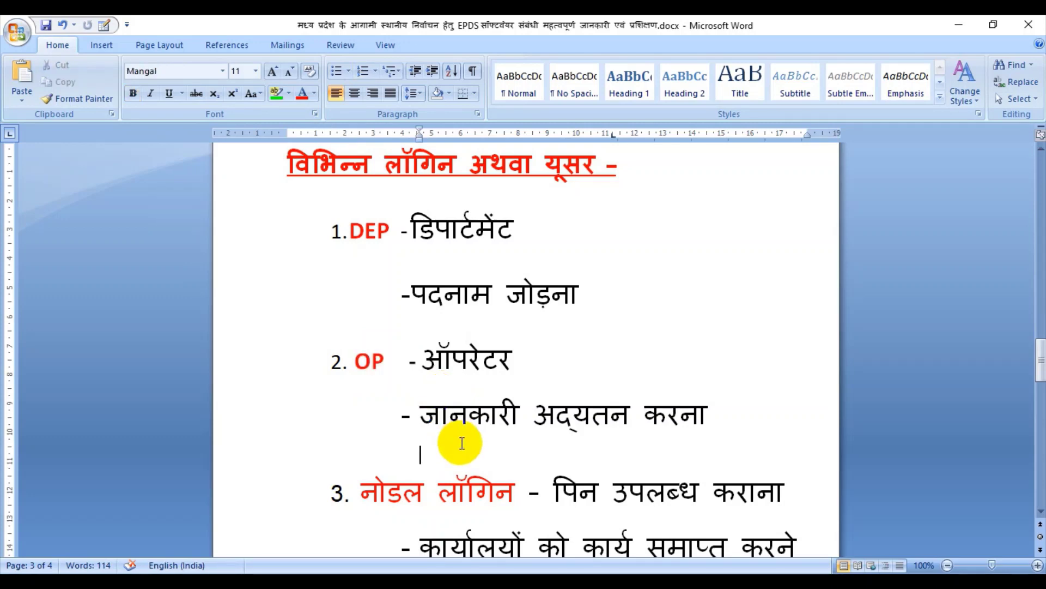
Read the शासकीय सेवकों की एंट्री section on page 4 and highlight its Deletion item.
scroll(462, 443, down, 3)
scroll(463, 446, down, 6)
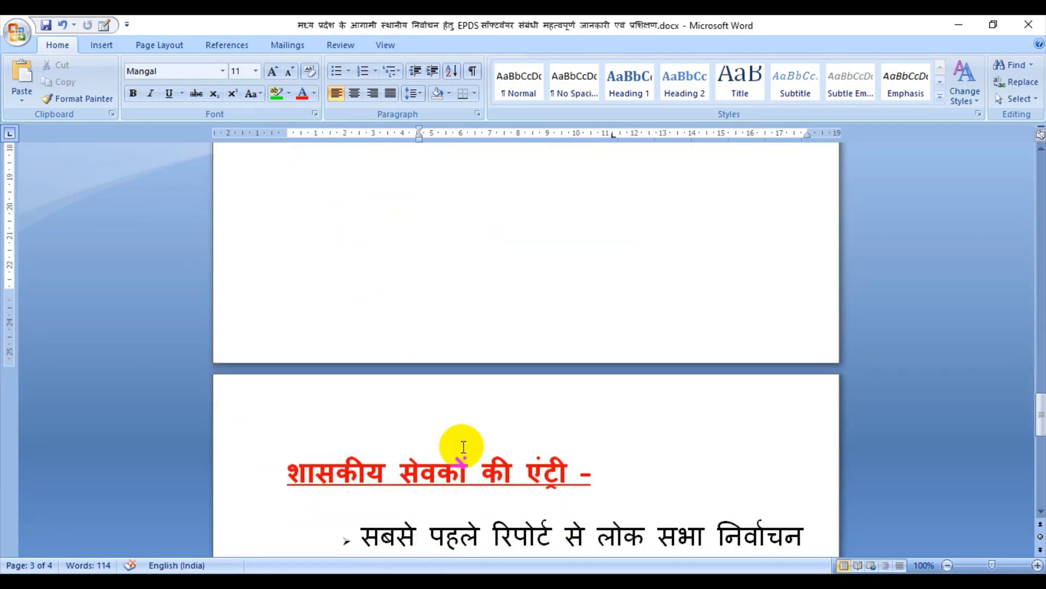
scroll(463, 446, down, 3)
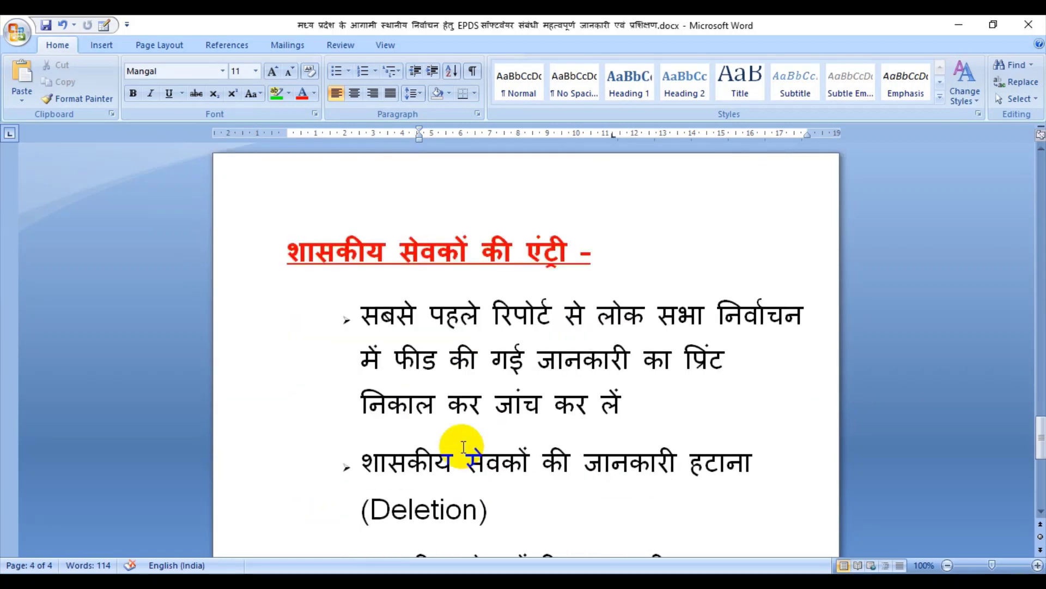
scroll(462, 446, down, 1)
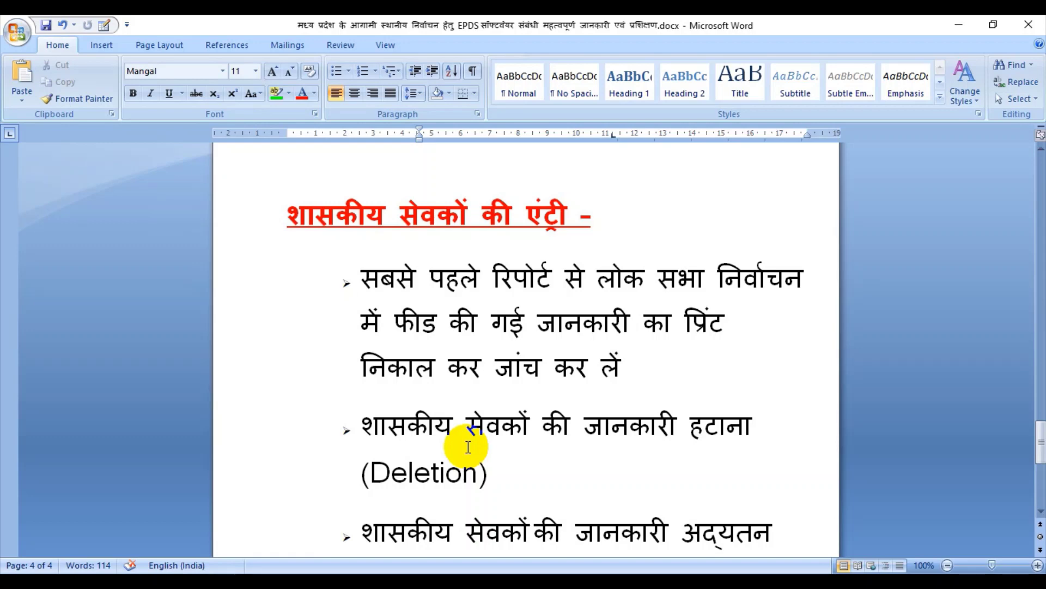
scroll(467, 447, down, 2)
scroll(467, 444, up, 2)
scroll(469, 444, down, 2)
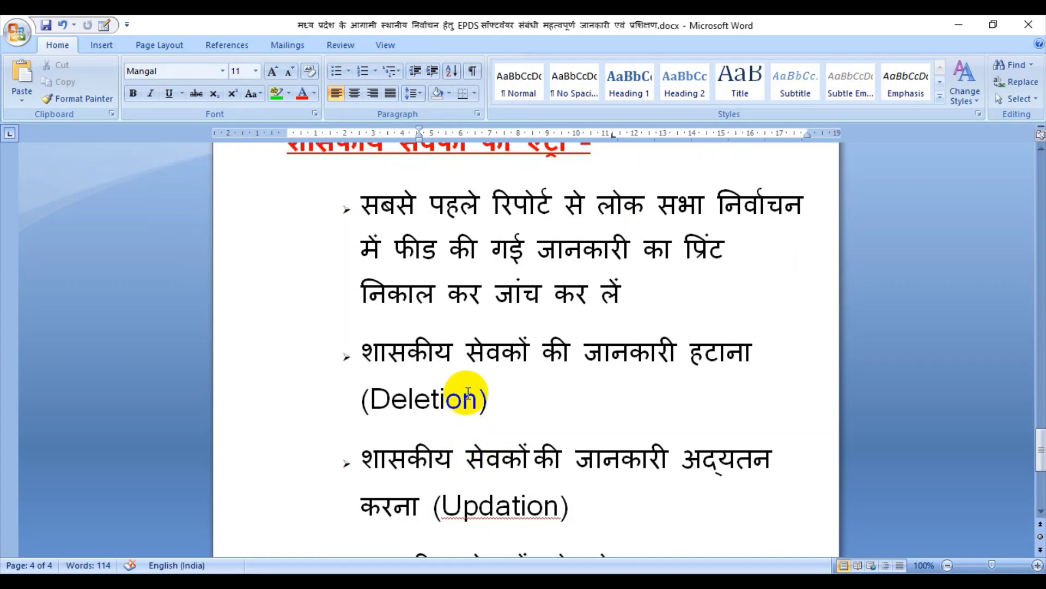
drag(362, 346, 427, 397)
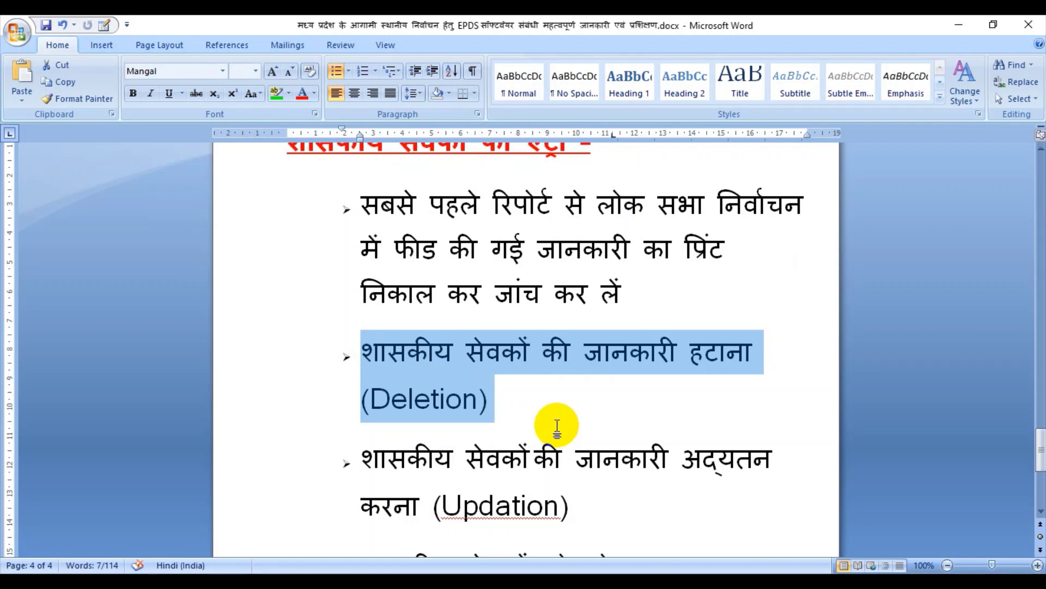
click(557, 426)
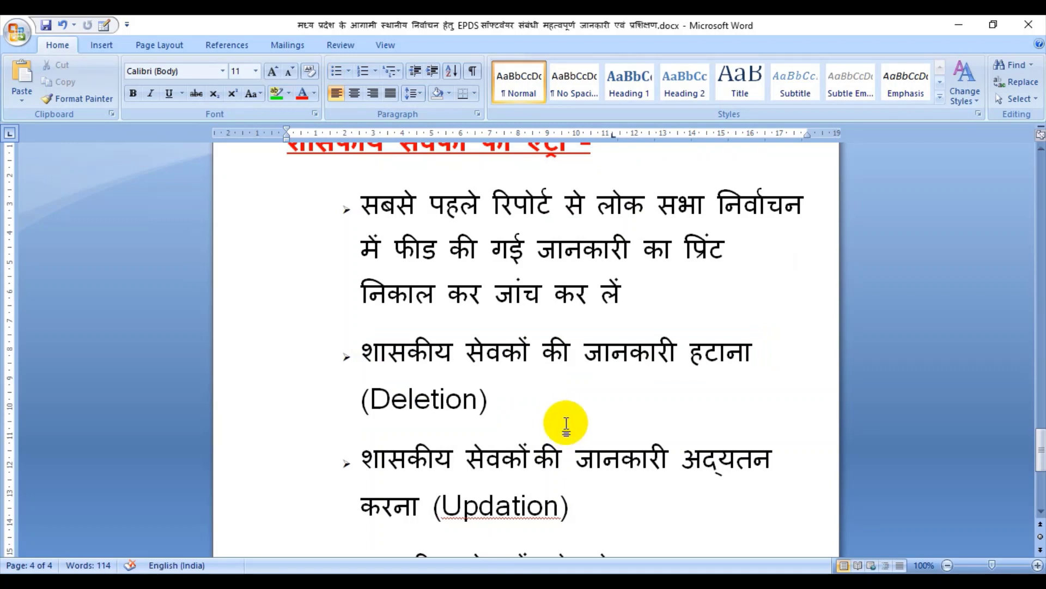
Highlight the Updation and Addition items that close the शासकीय सेवकों की एंट्री list.
scroll(567, 423, down, 2)
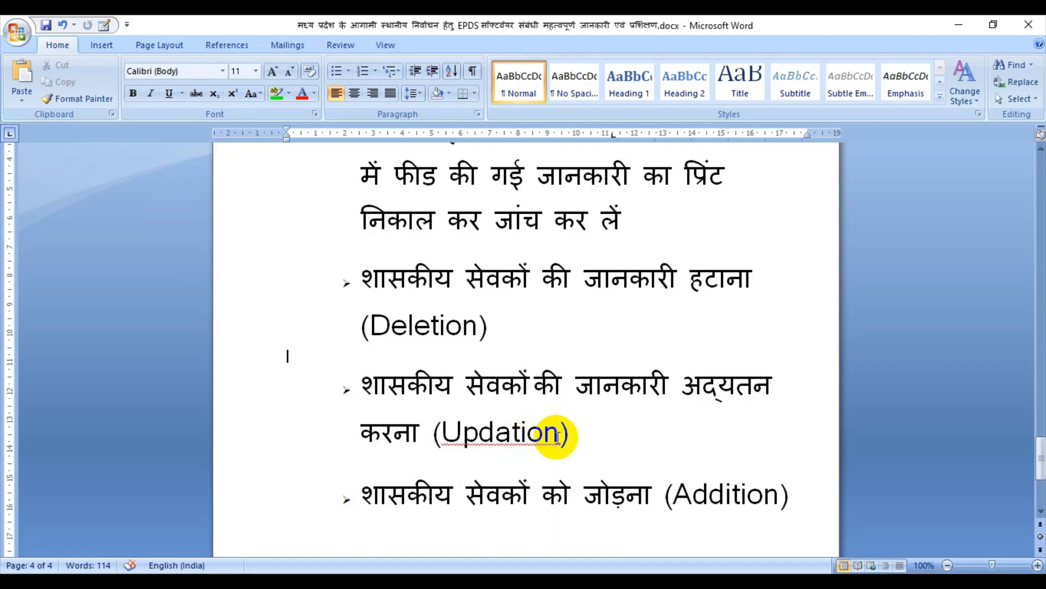
drag(358, 426, 573, 432)
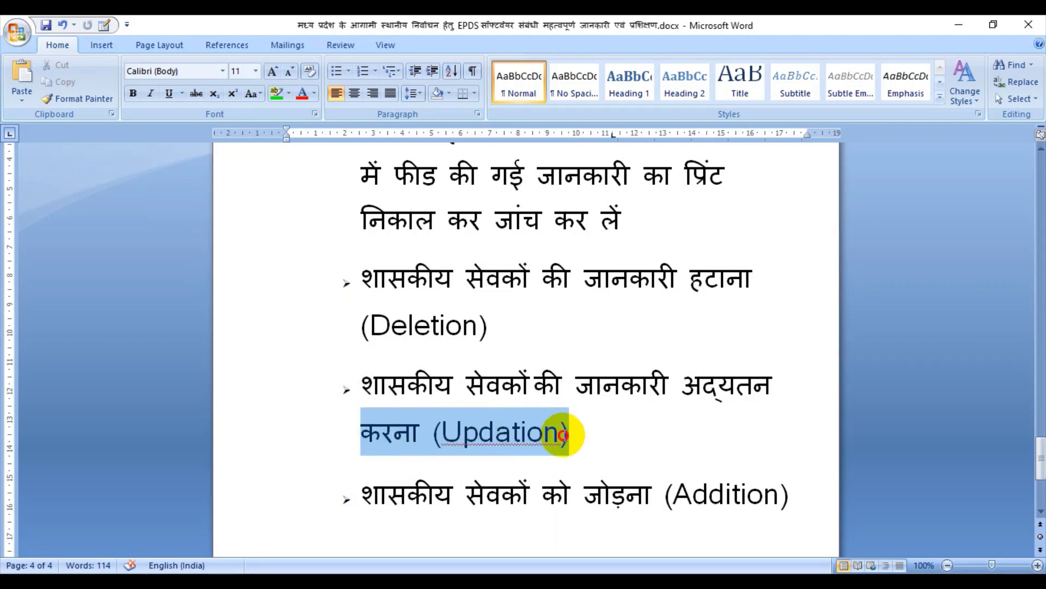
click(636, 461)
scroll(636, 462, down, 1)
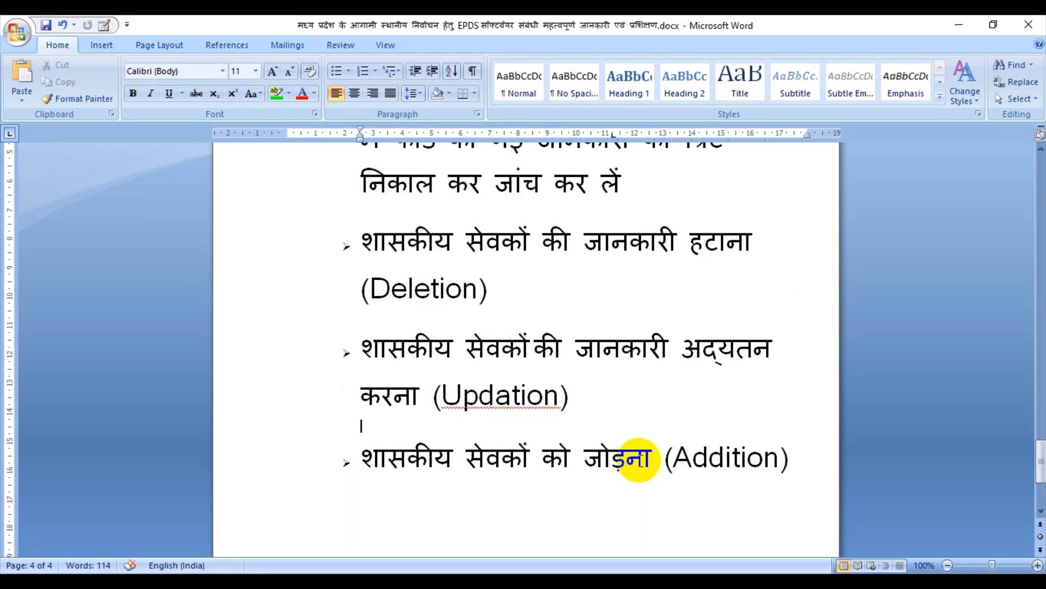
double_click(711, 456)
click(708, 490)
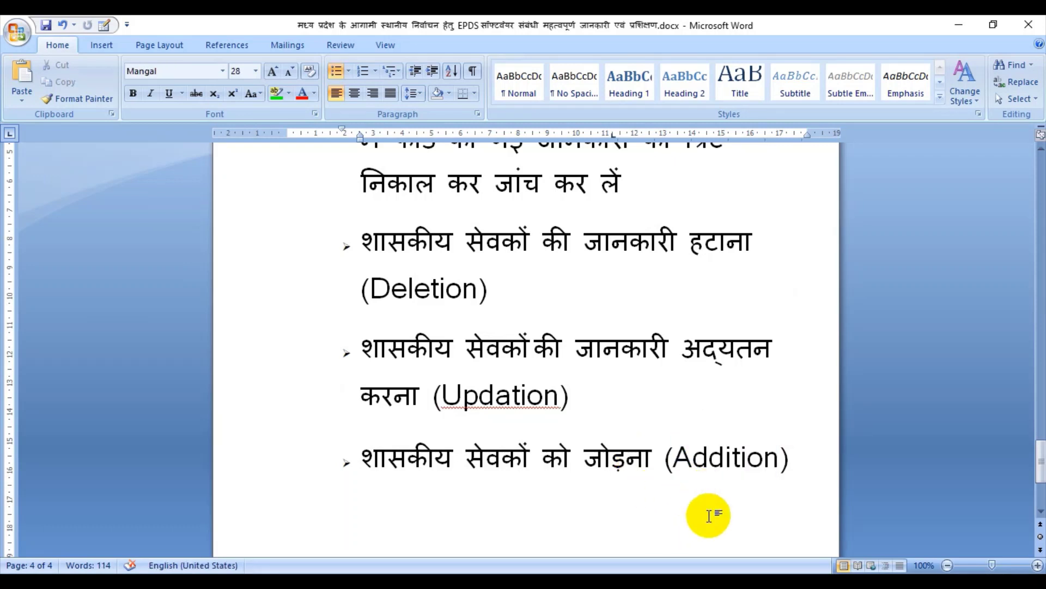
scroll(685, 520, down, 2)
scroll(685, 525, up, 1)
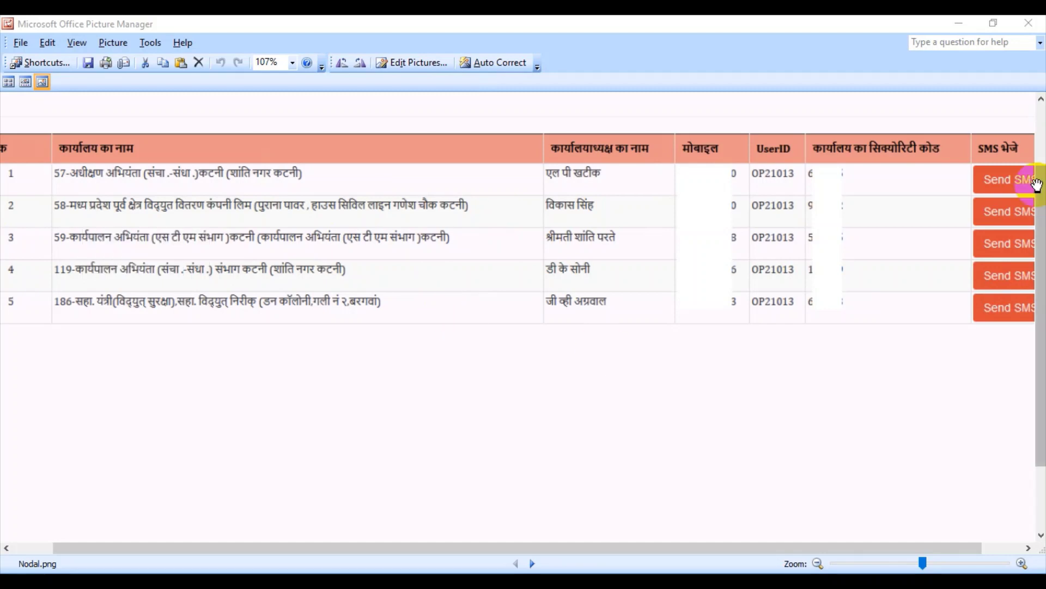
Point out the Send SMS column of the office list in the Nodal.png image.
click(1004, 279)
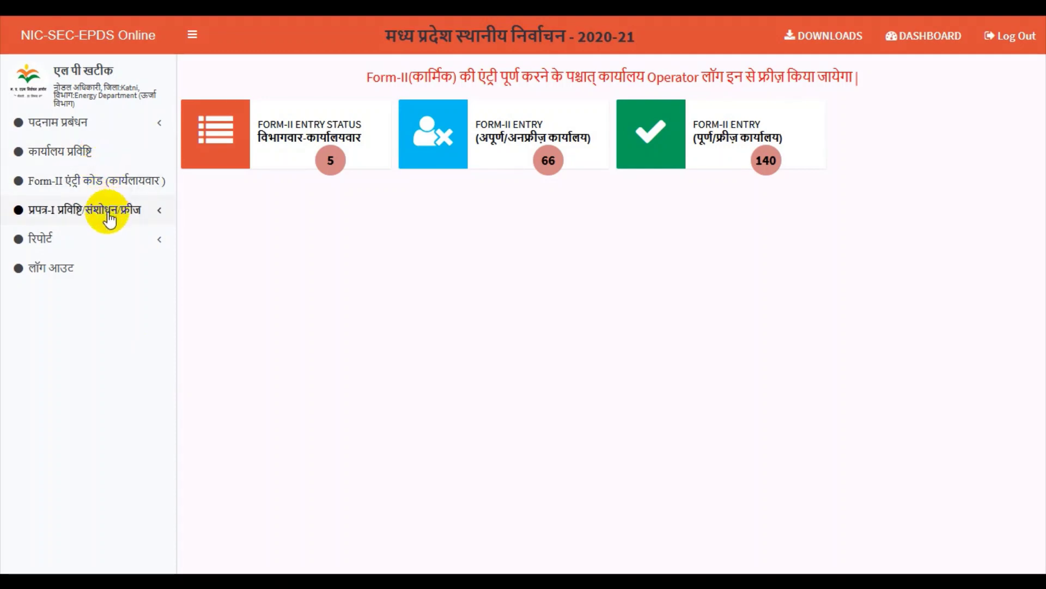
Expand the रिपोर्ट section in the nodal login and in the operator login to view the available reports.
click(78, 240)
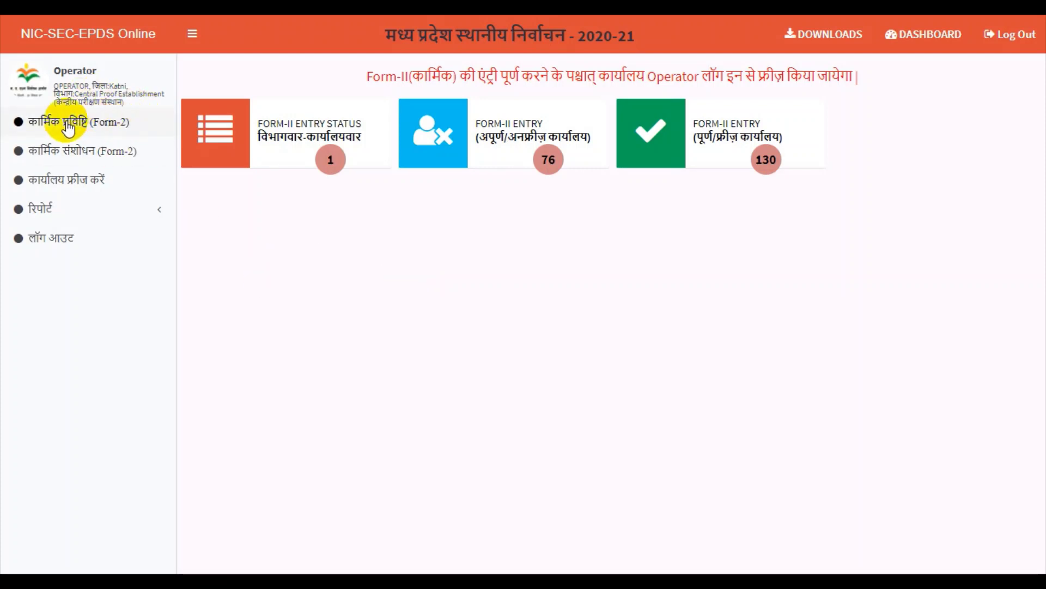
click(72, 214)
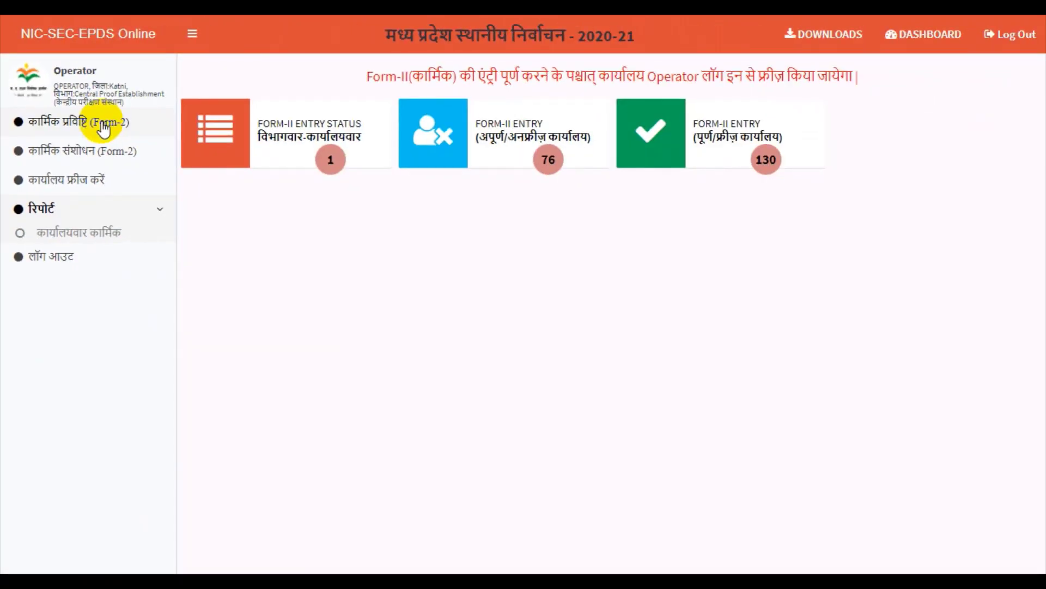
Open Form-2 employee entry for office 12-Test Purpose with the office data-entry password, declining the browser's password update.
click(104, 130)
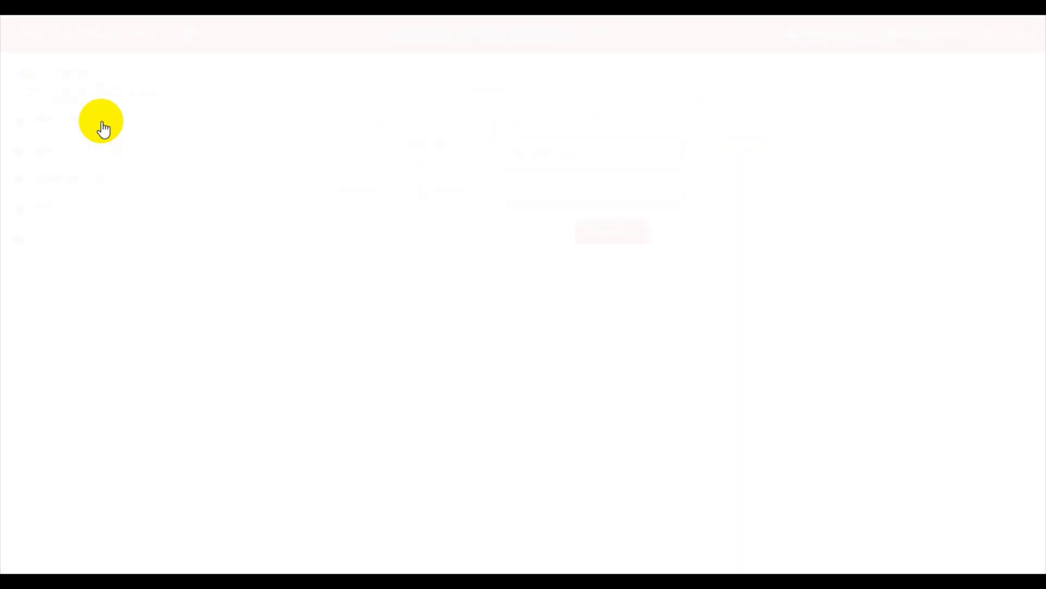
click(543, 155)
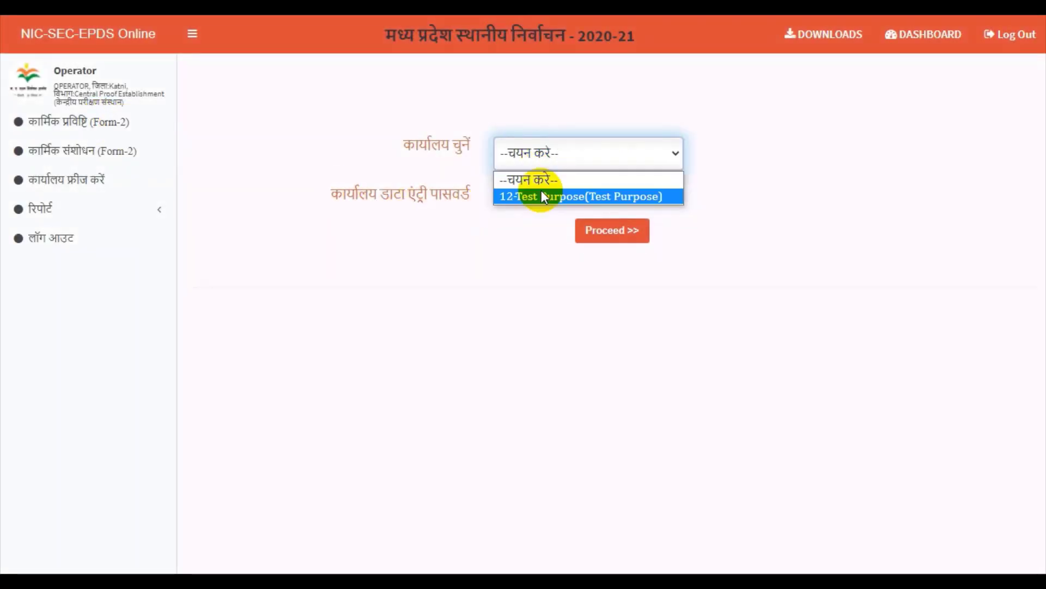
click(577, 197)
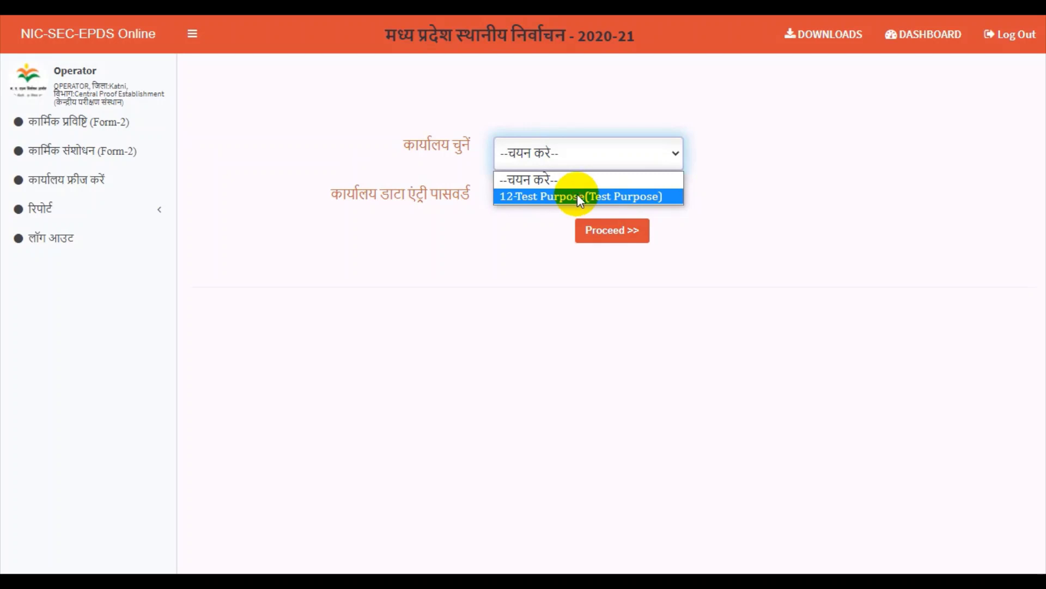
click(577, 194)
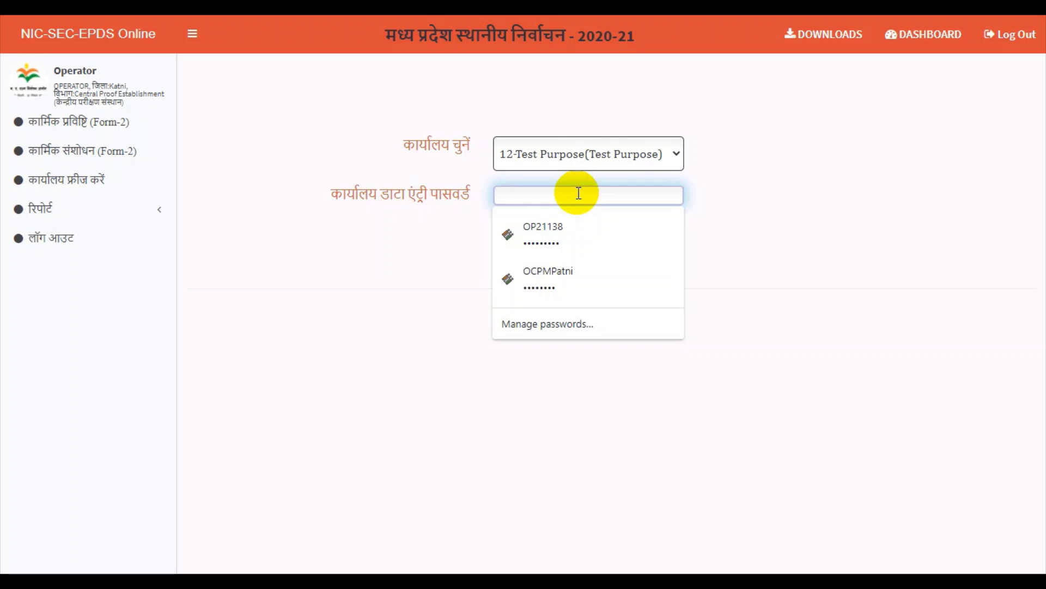
text(•••••••)
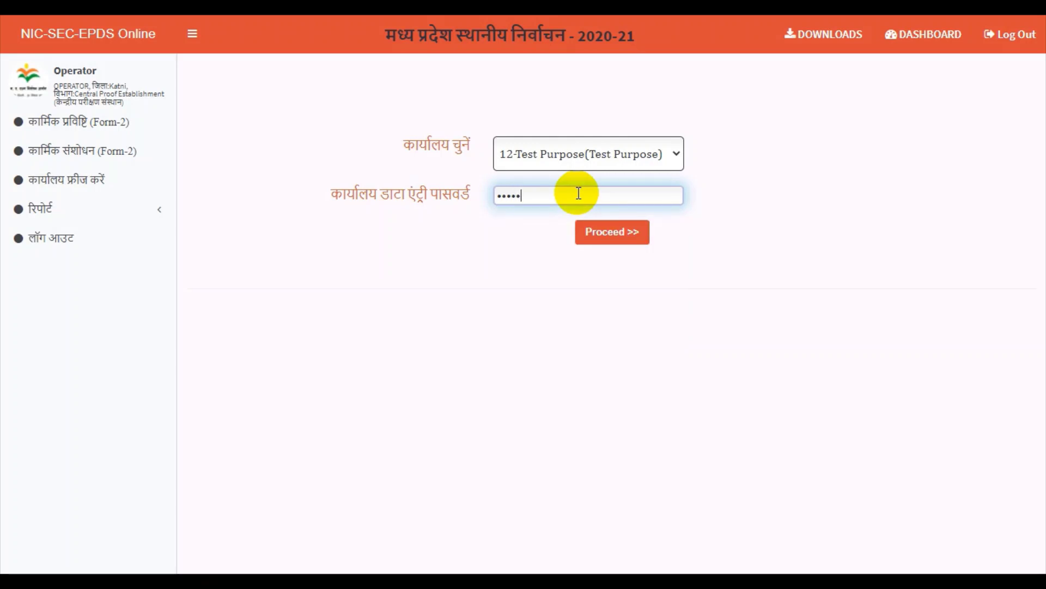
click(604, 231)
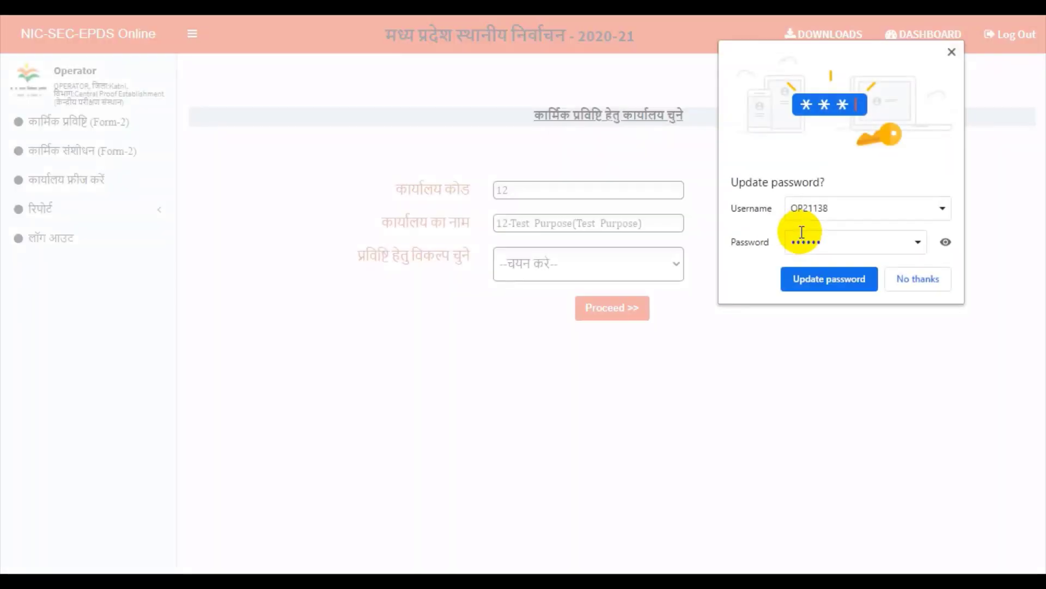
click(945, 280)
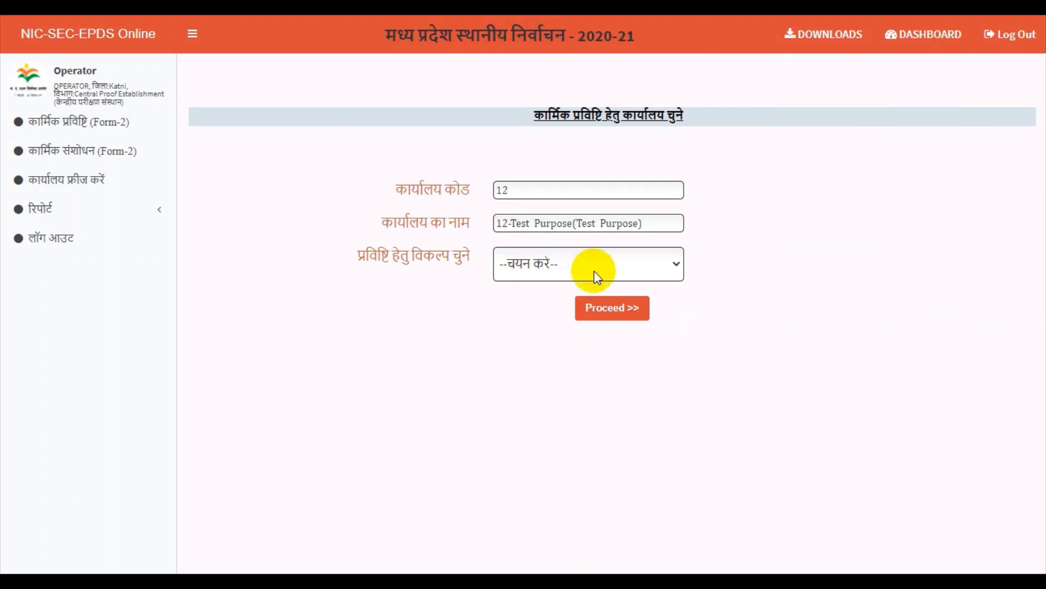
Choose Form - 2 संशोधन as the entry option, proceed, and check the department name selection on the office correction and freeze page.
click(541, 261)
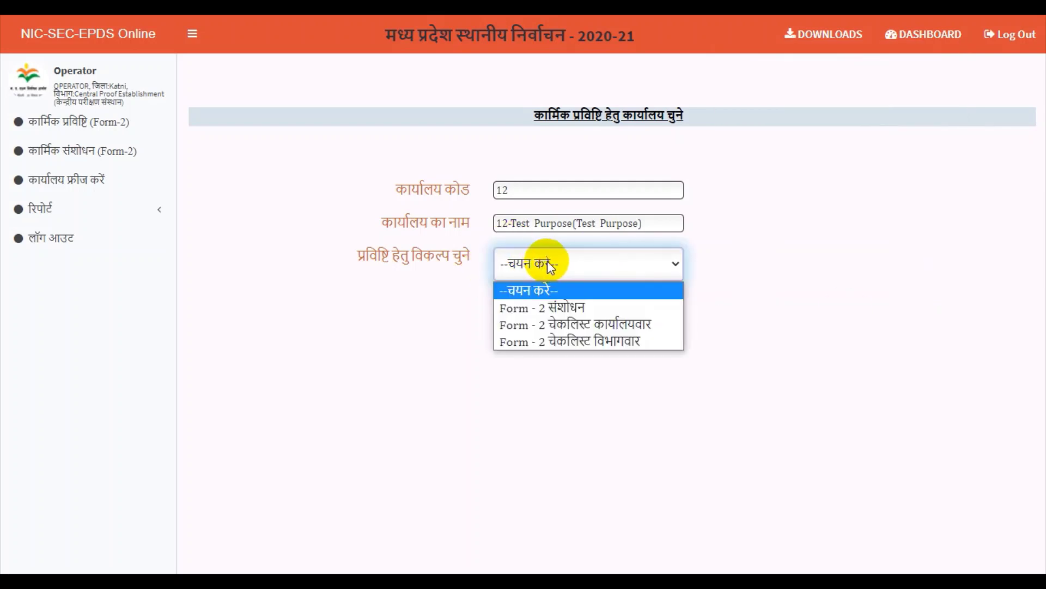
click(564, 309)
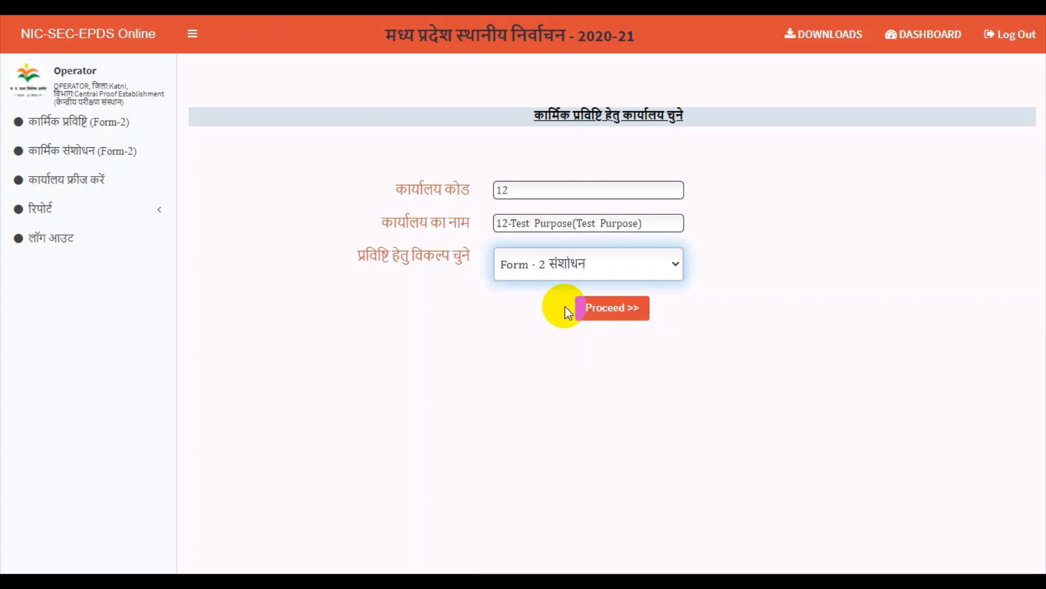
click(600, 310)
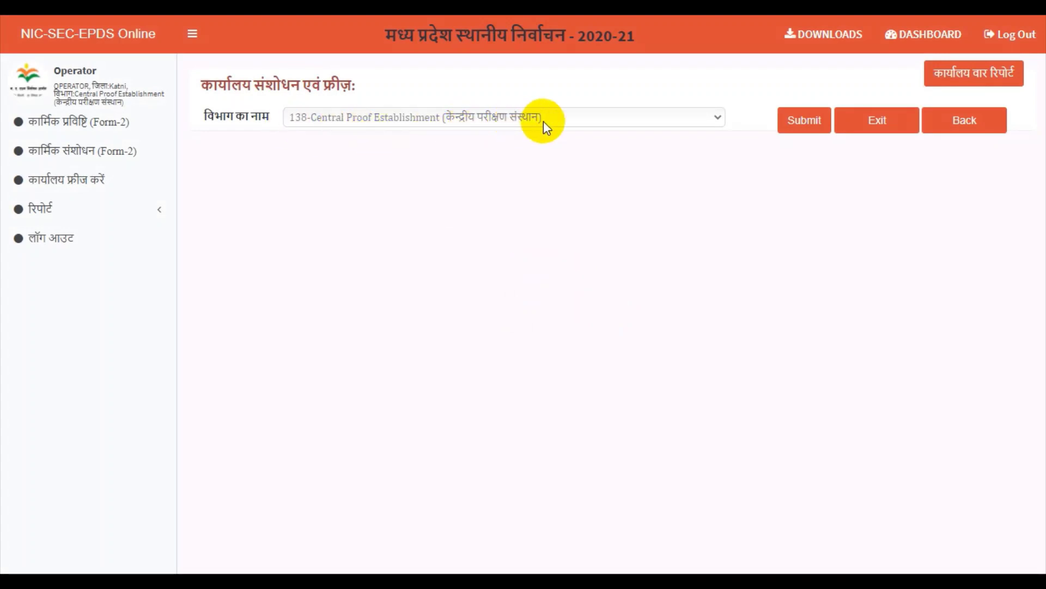
click(669, 118)
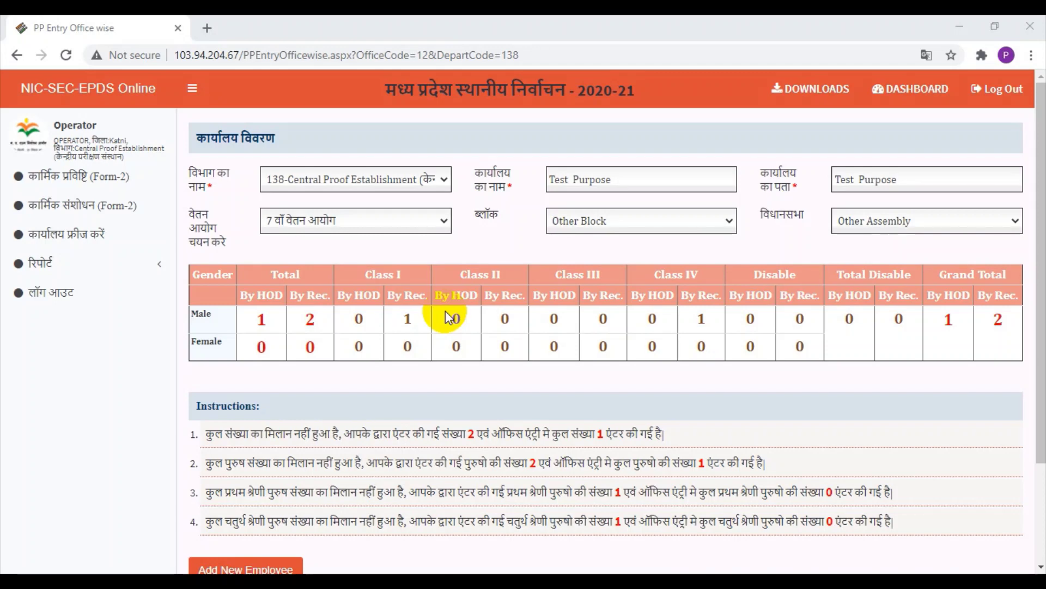
Open the Class 4 सफाईकर्मी employee's record to review its editable fields and close it without saving.
scroll(446, 312, down, 3)
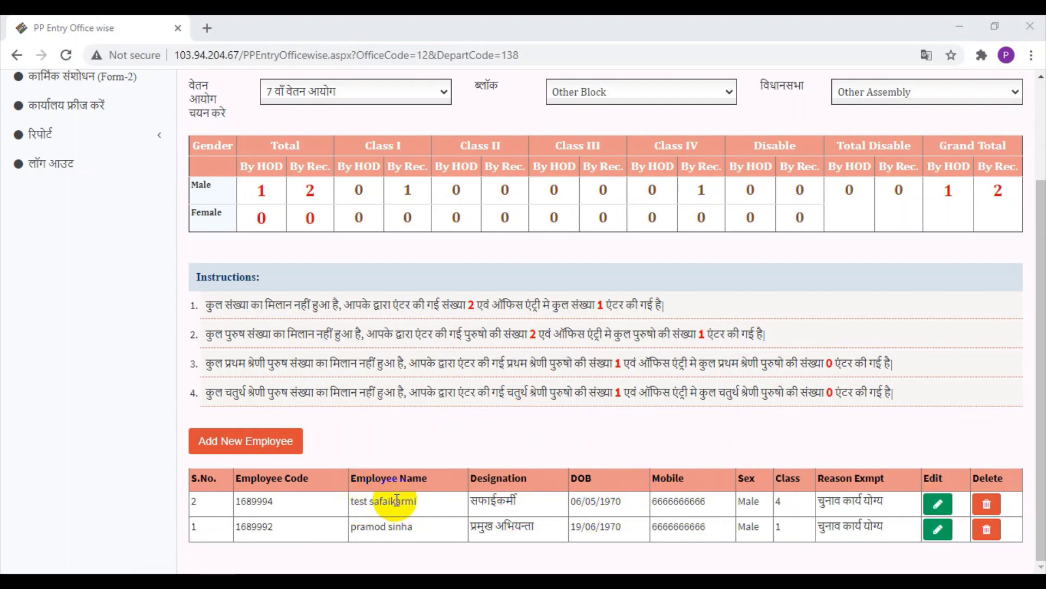
click(938, 504)
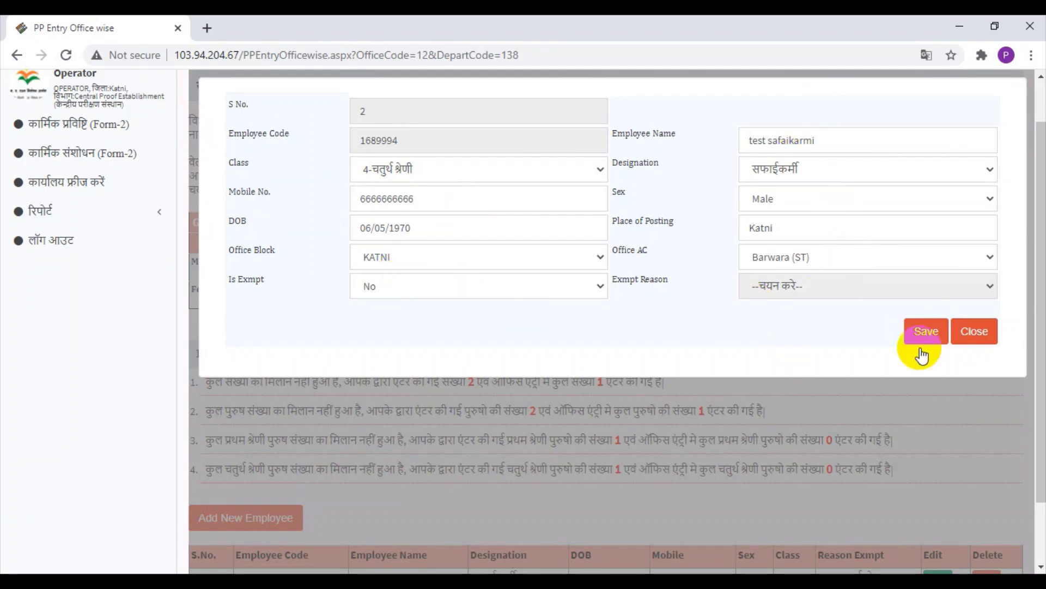
click(981, 341)
scroll(620, 344, down, 2)
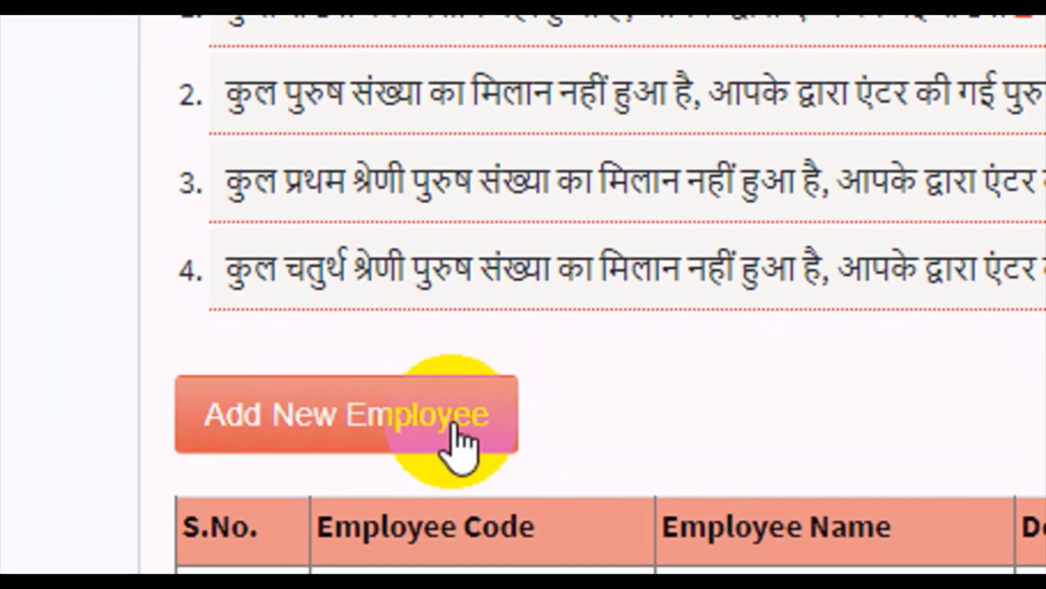
Open a new employee entry and review its Employee Name field and the Class and Designation choices.
click(458, 442)
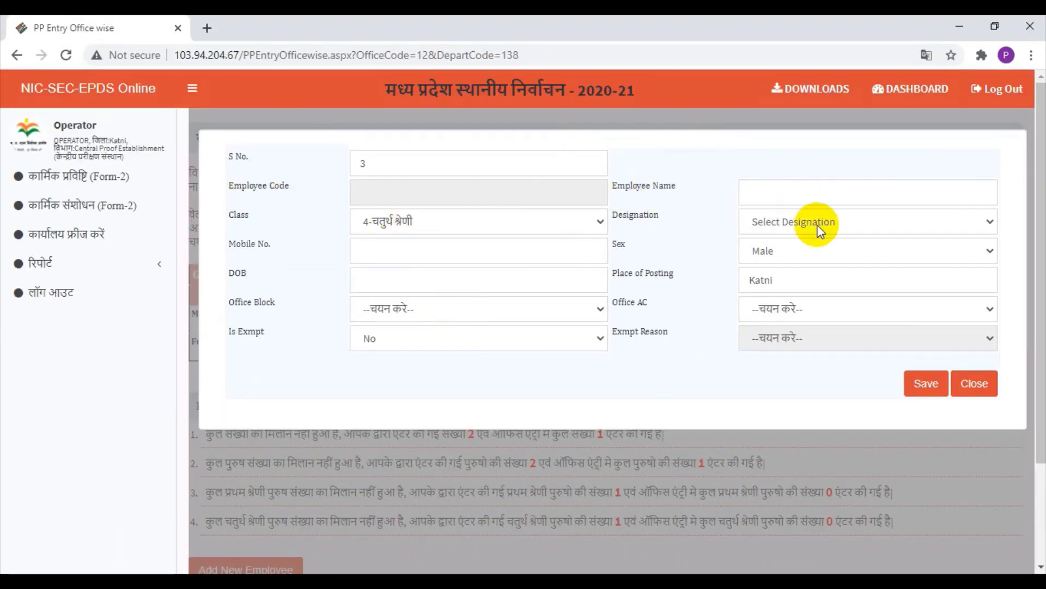
scroll(392, 452, down, 3)
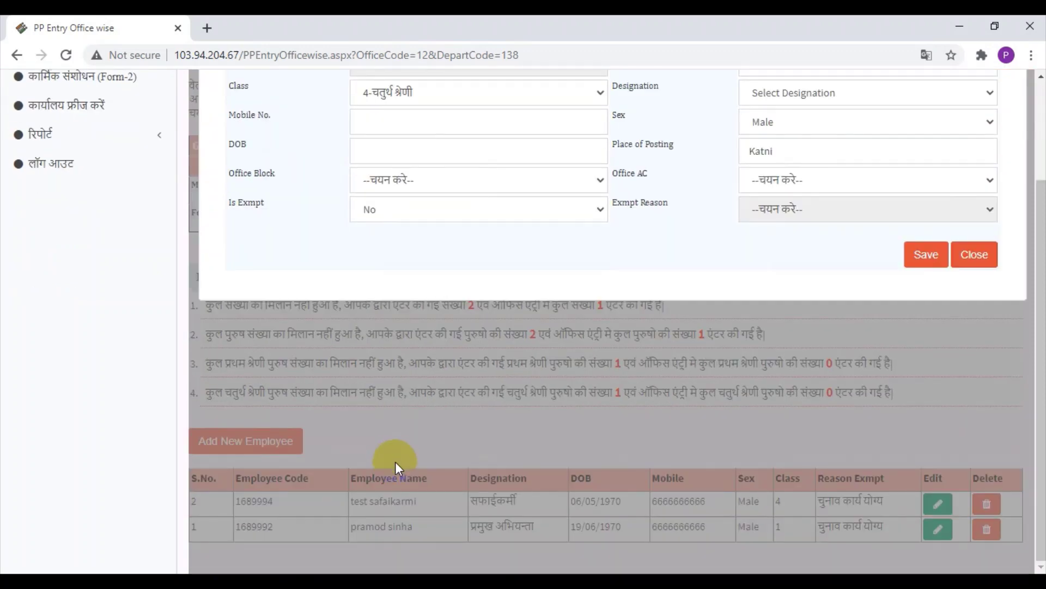
scroll(348, 408, up, 3)
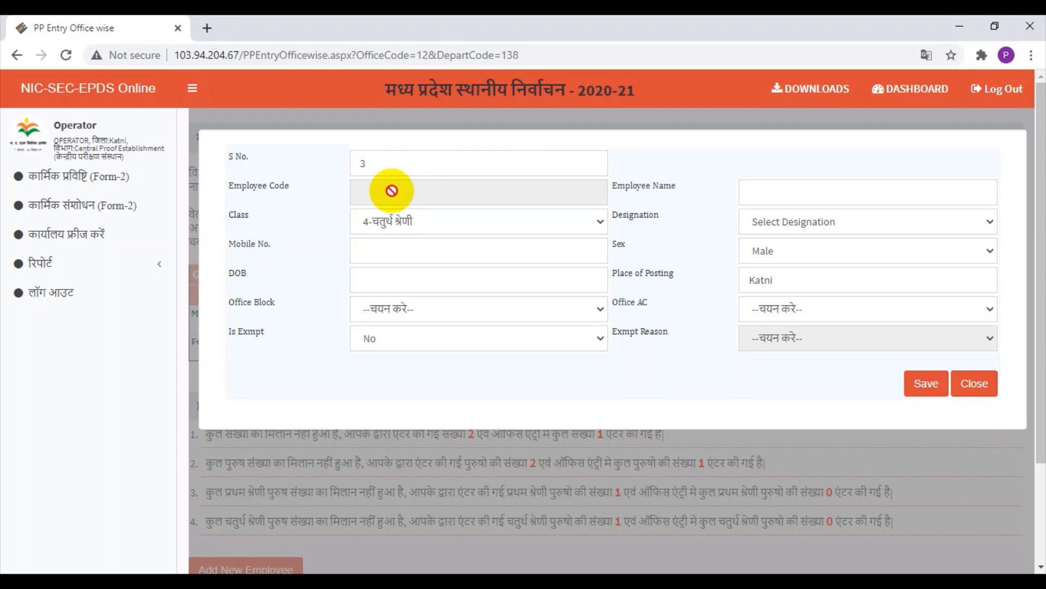
click(772, 190)
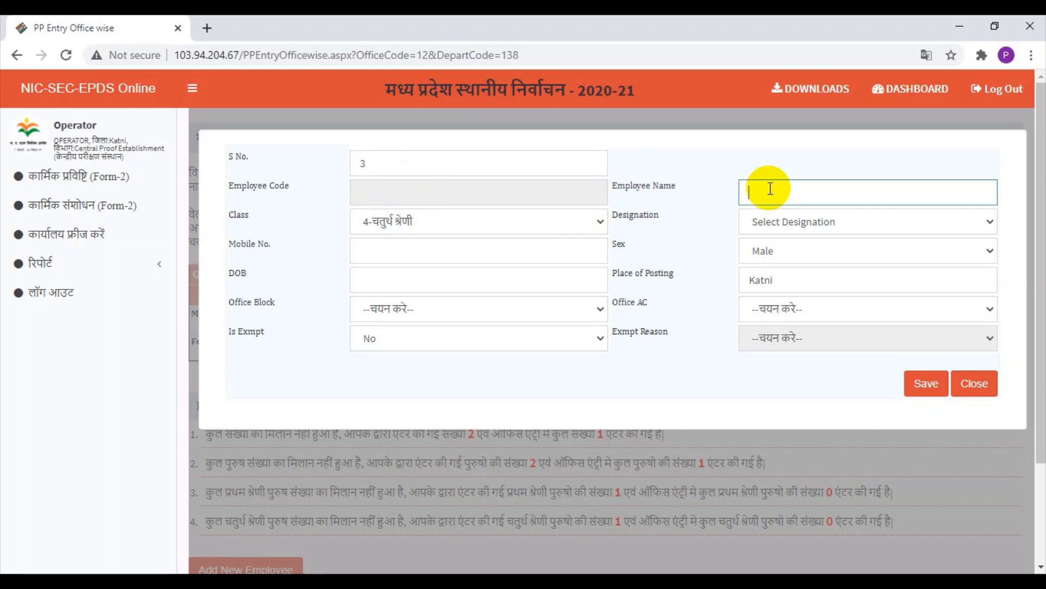
click(443, 223)
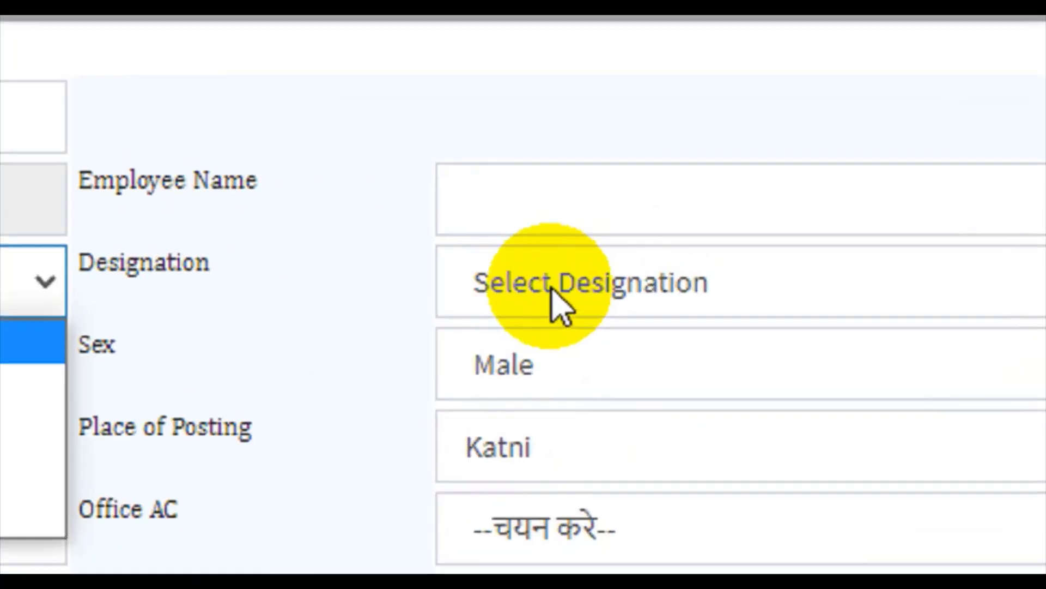
click(553, 295)
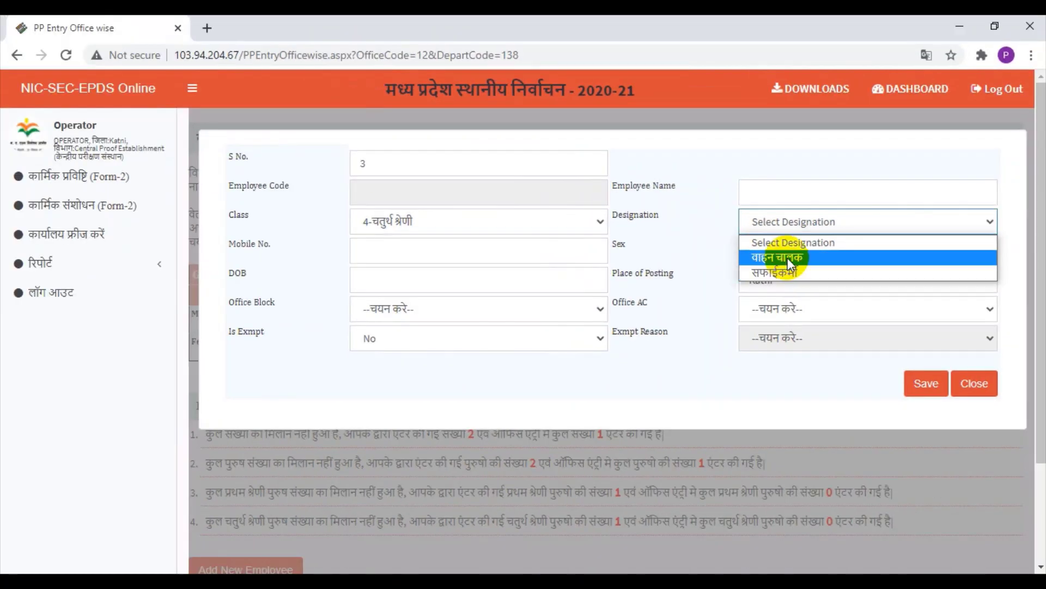
click(300, 244)
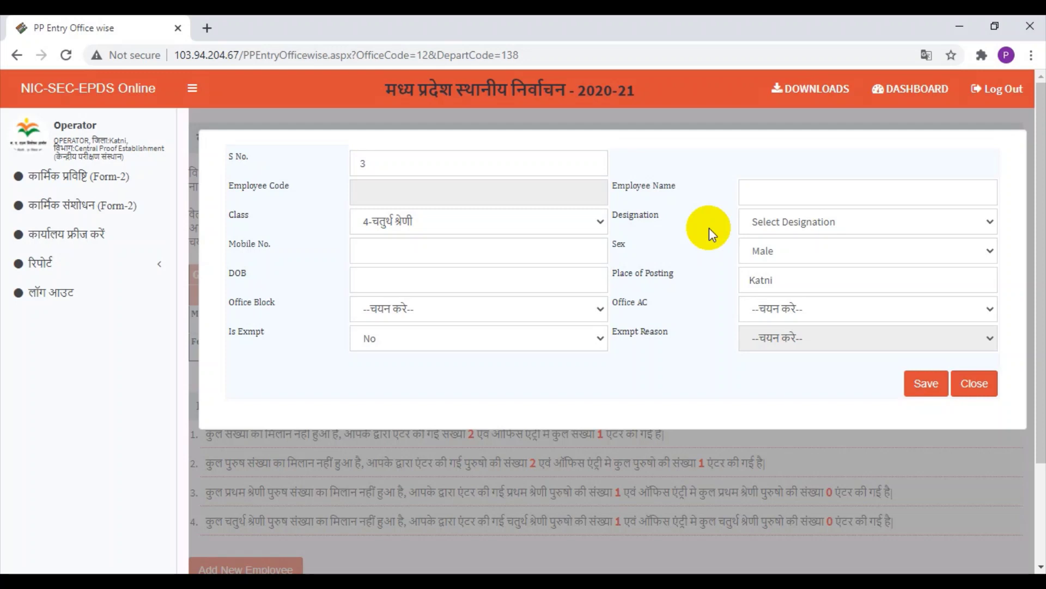
click(763, 223)
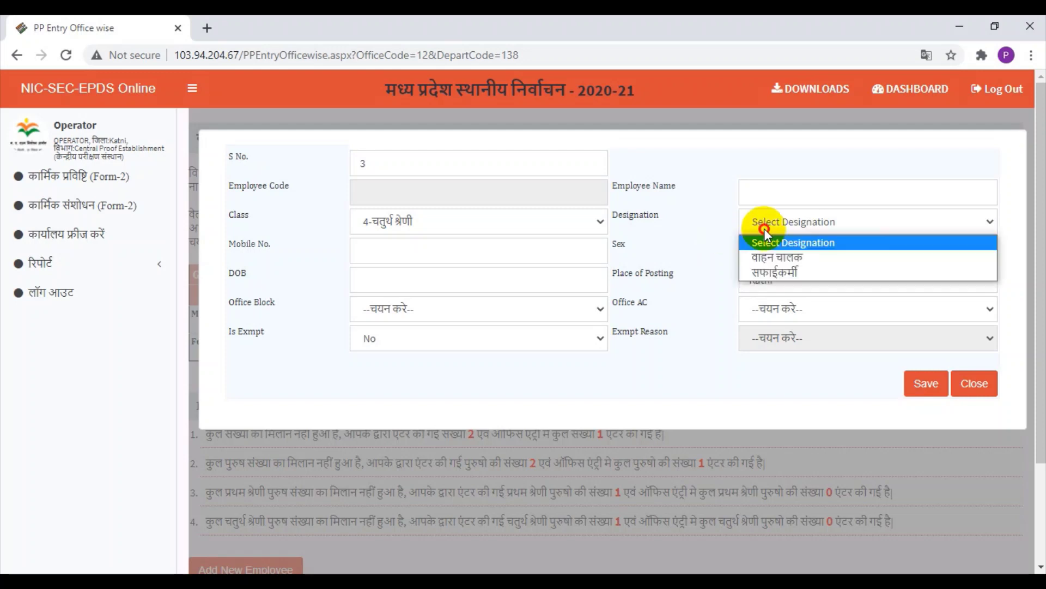
click(671, 214)
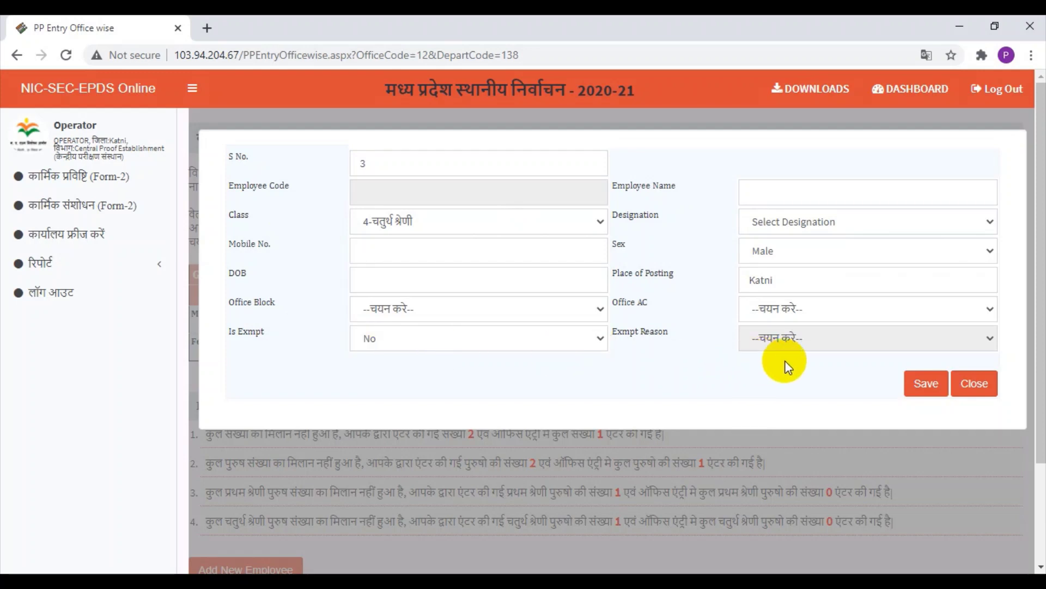
Set Is Exmpt to Yes with अन्य as the Exmpt Reason and close the new employee entry.
click(378, 338)
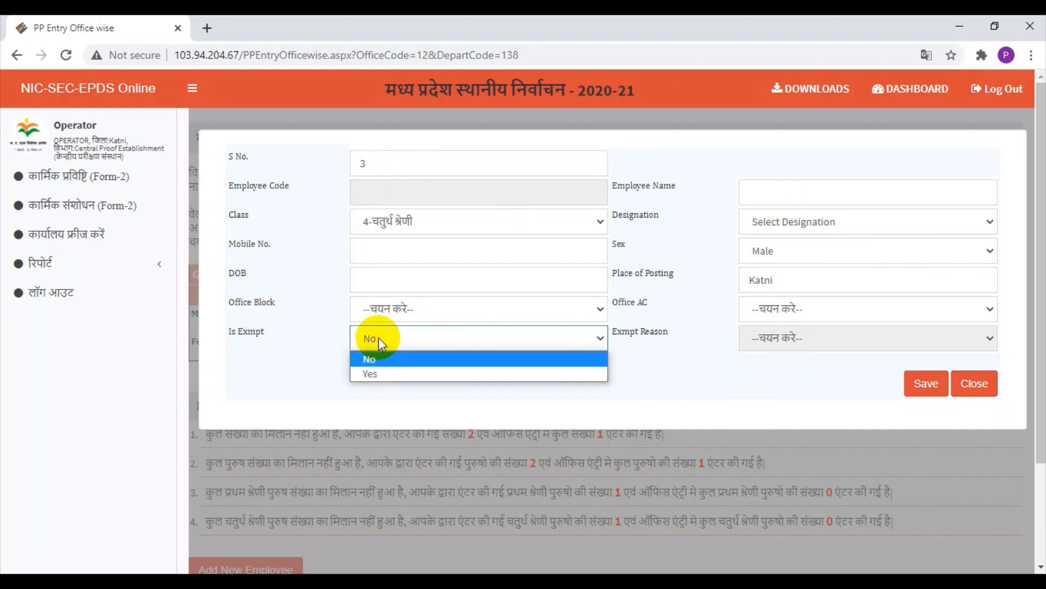
click(394, 374)
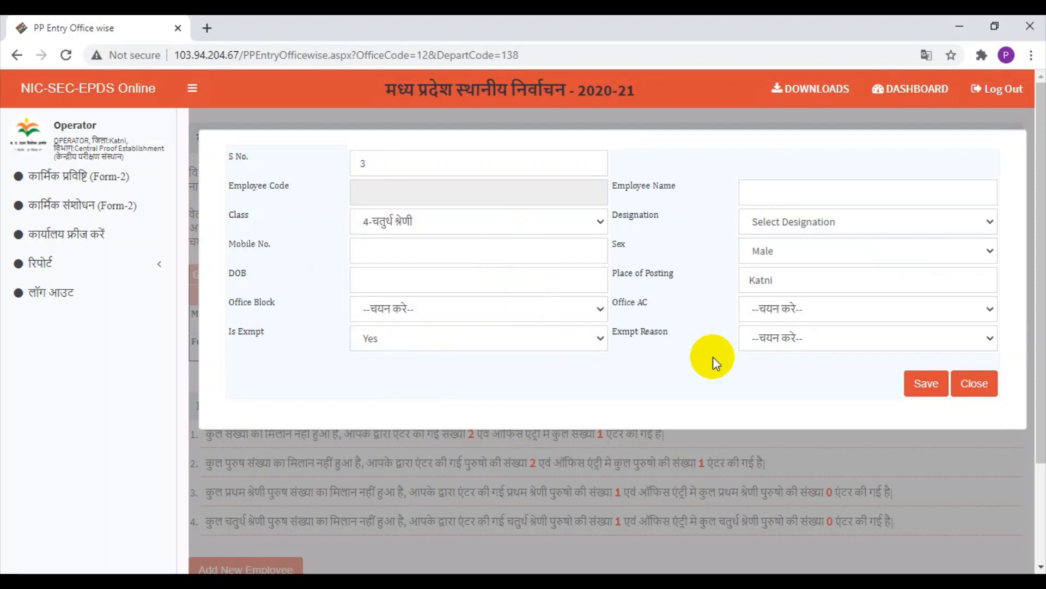
click(807, 344)
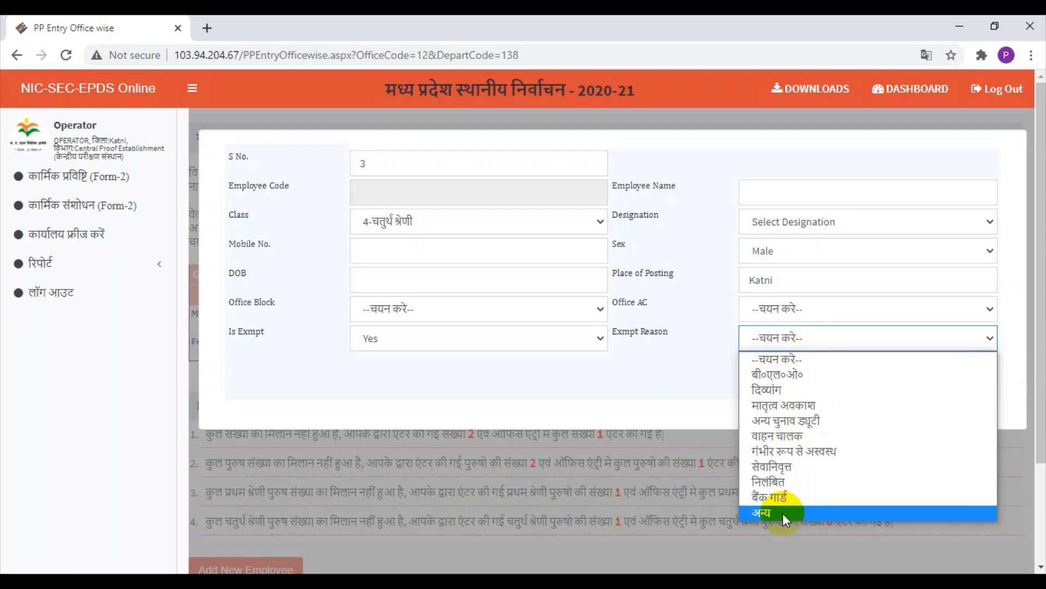
click(674, 371)
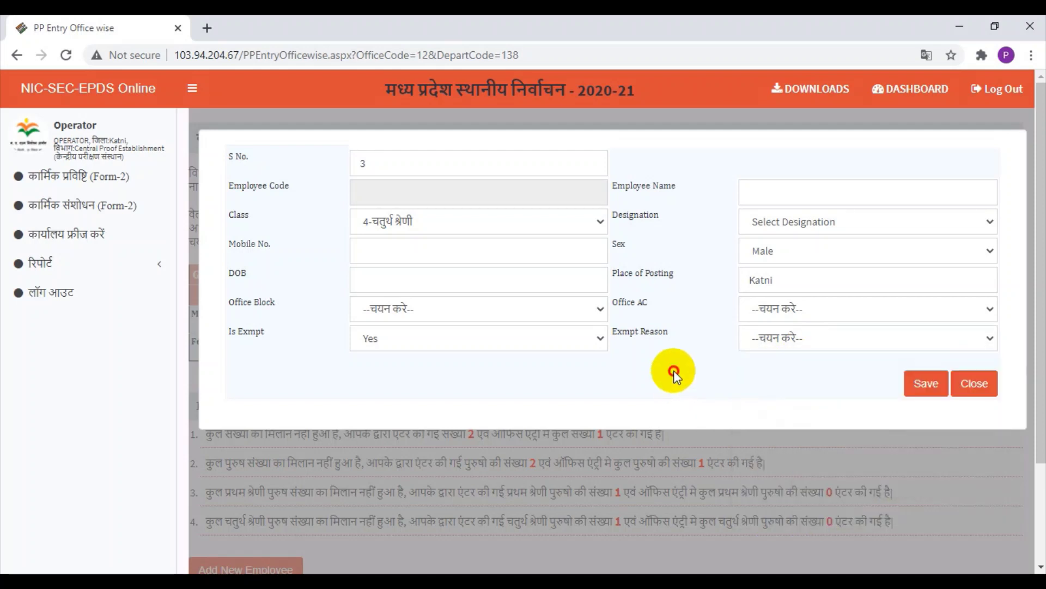
click(777, 348)
click(786, 511)
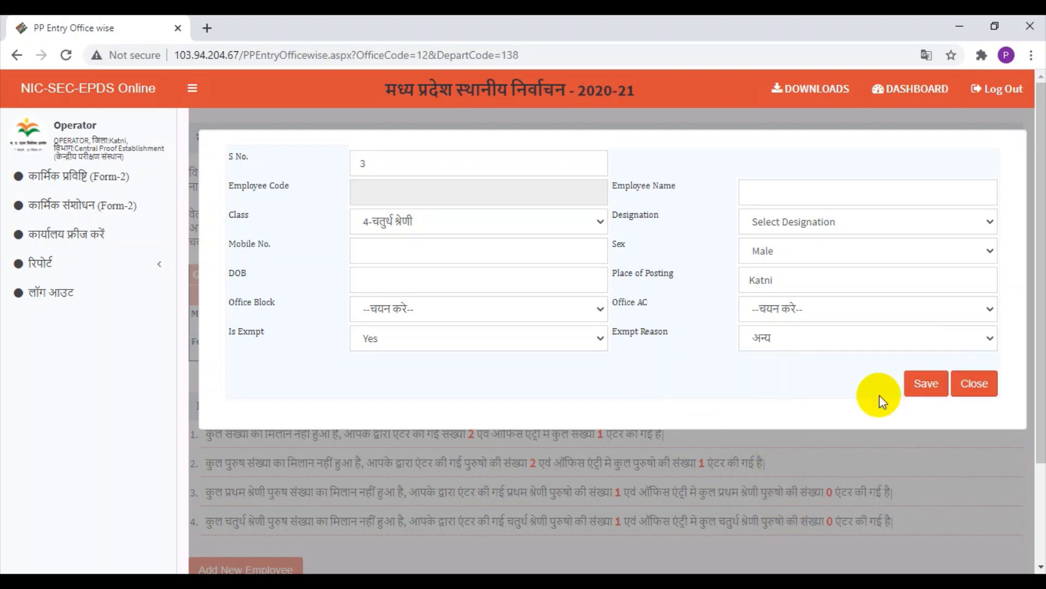
click(934, 385)
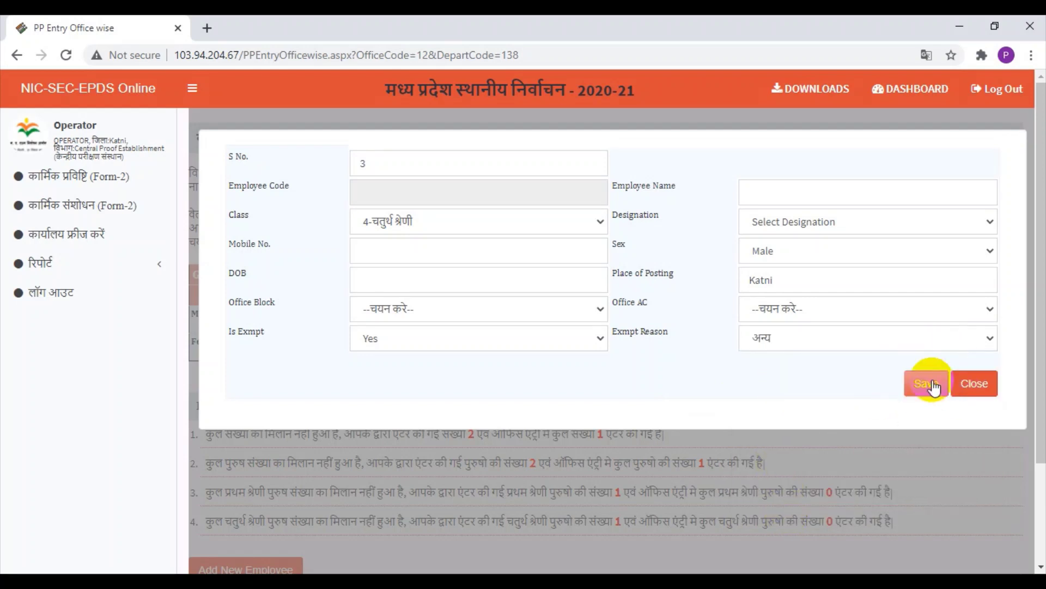
click(968, 391)
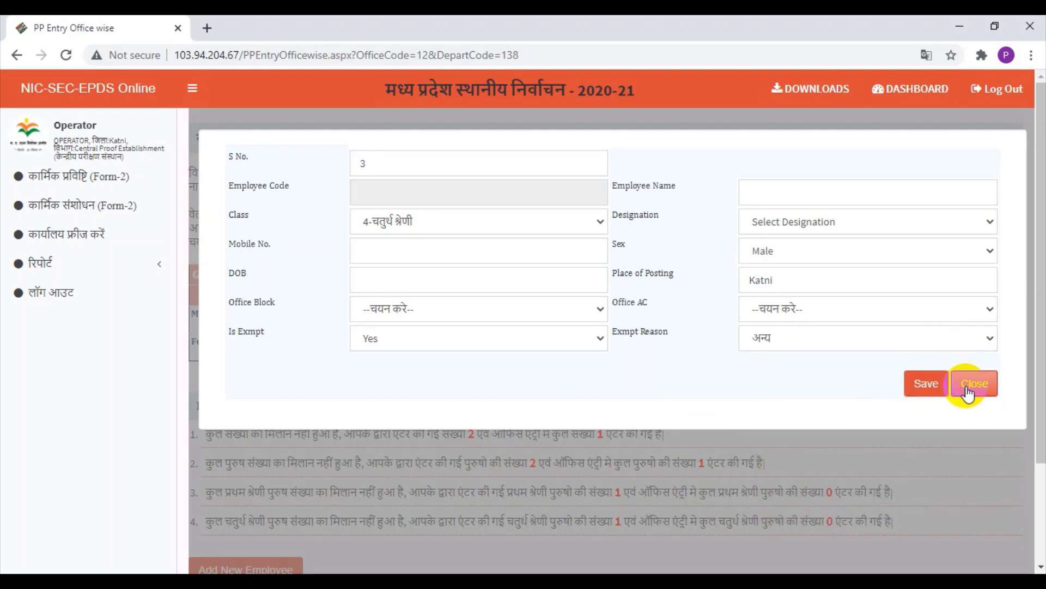
click(968, 392)
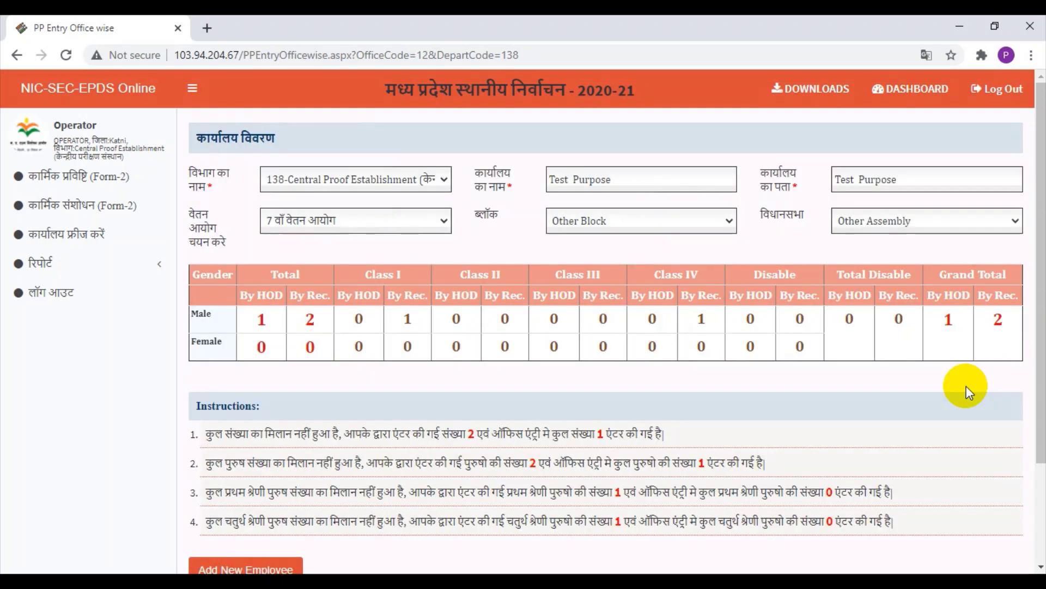
Highlight the प्रमुख अभियन्ता and सफाईकर्मी designations in the office's employee list.
scroll(760, 370, down, 2)
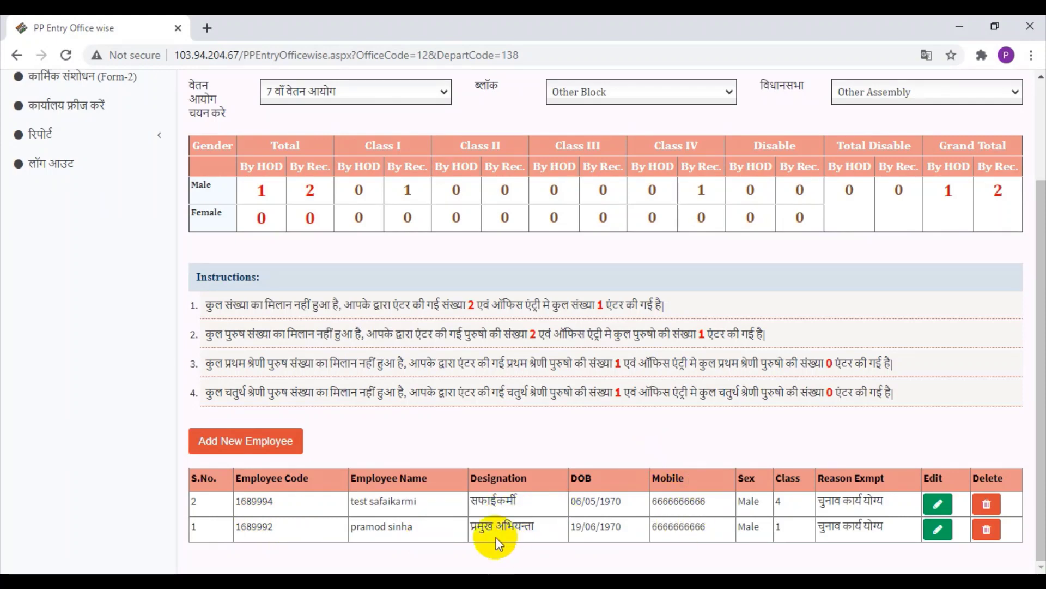
drag(496, 538, 553, 528)
drag(478, 499, 524, 500)
scroll(445, 447, up, 3)
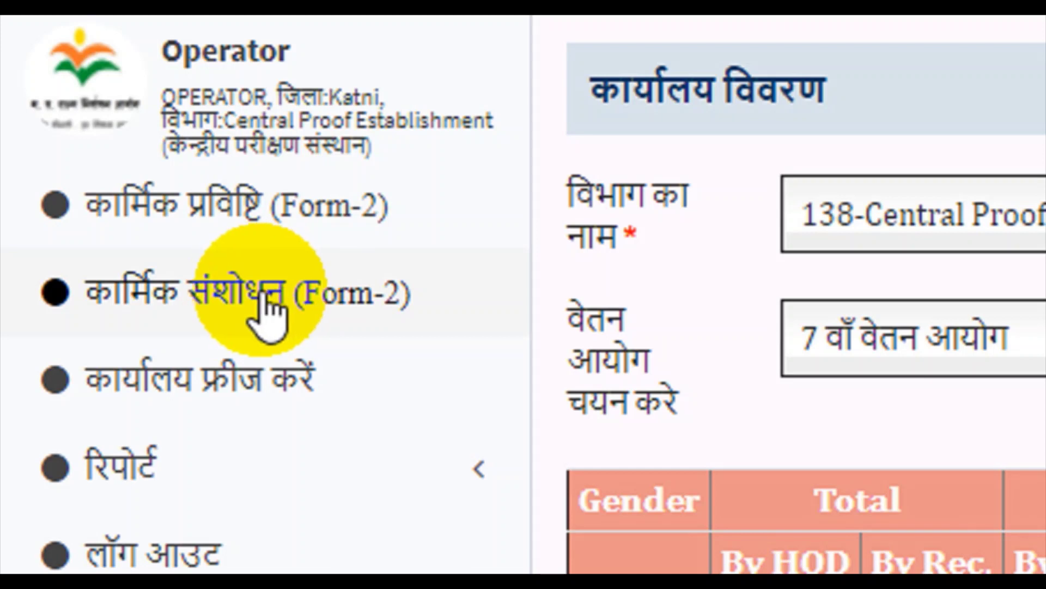
Open कार्मिक संशोधन (Form-2) for office 12-Test Purpose(Test Purpose), entering the office data entry password.
click(267, 300)
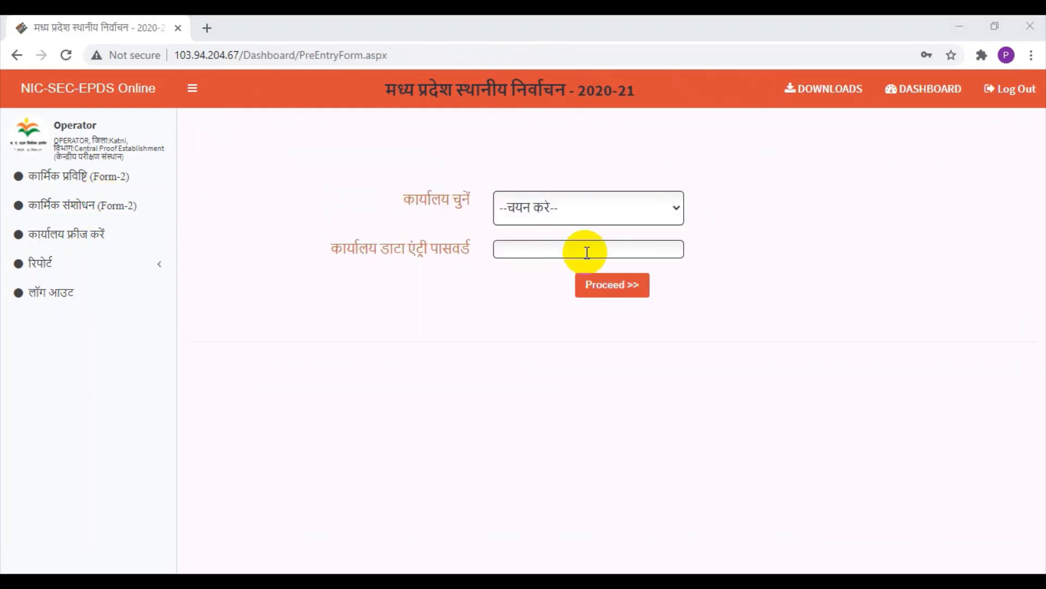
click(595, 213)
click(590, 247)
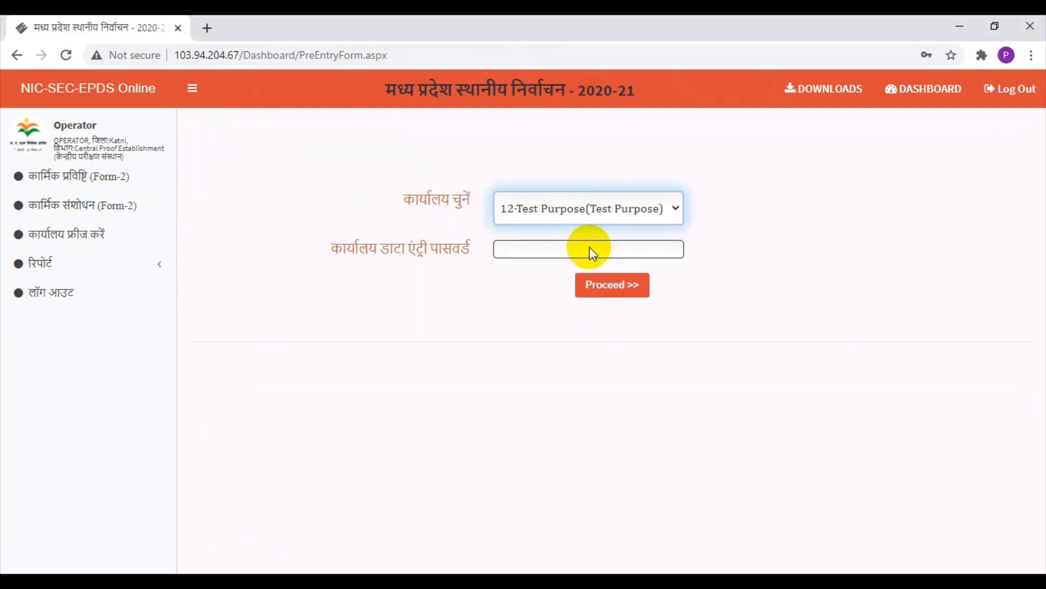
click(590, 247)
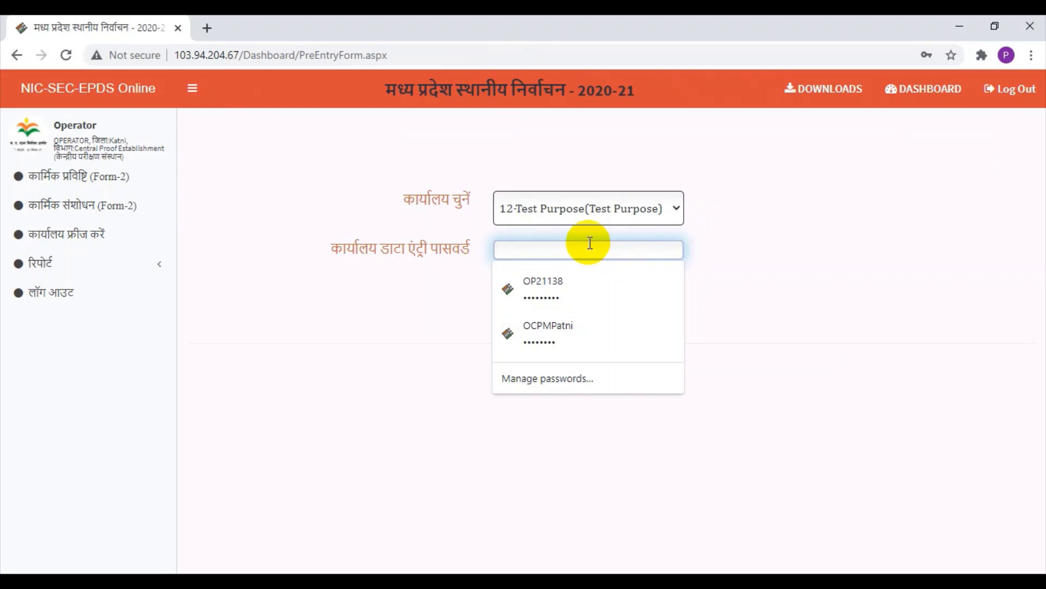
text(*****)
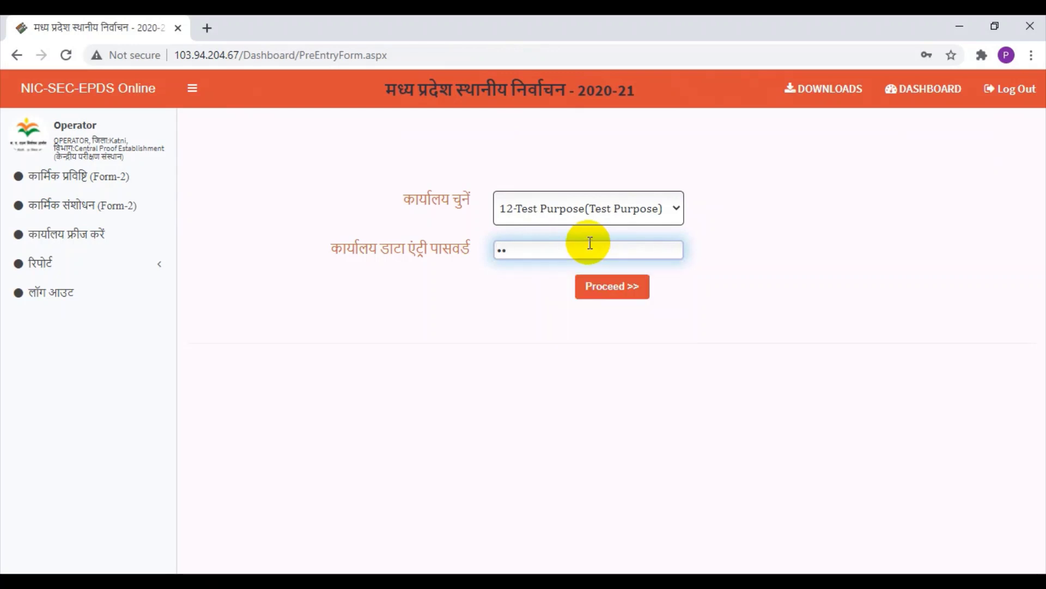
text(*)
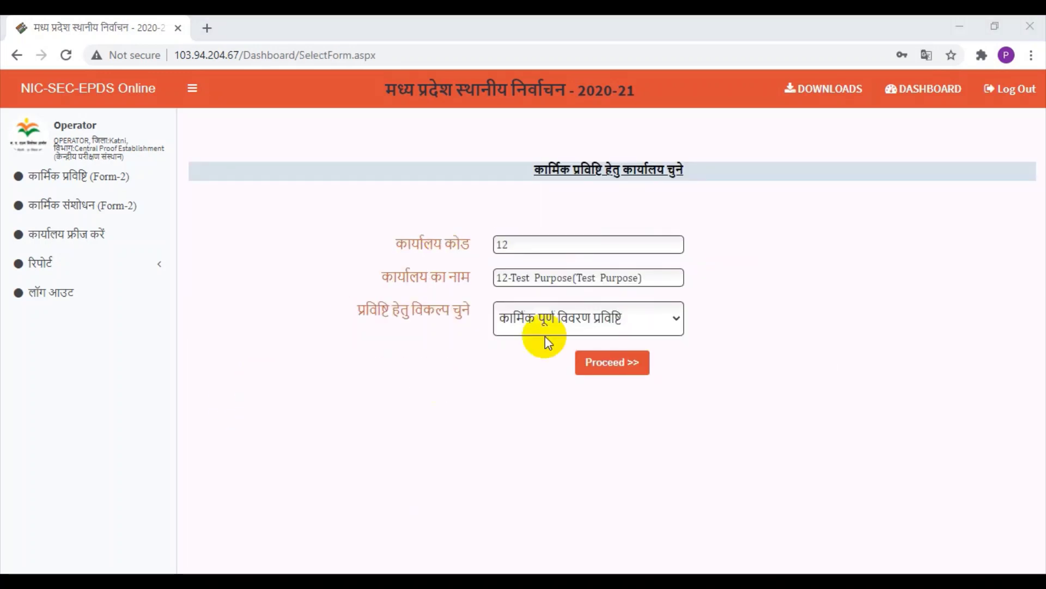
click(582, 279)
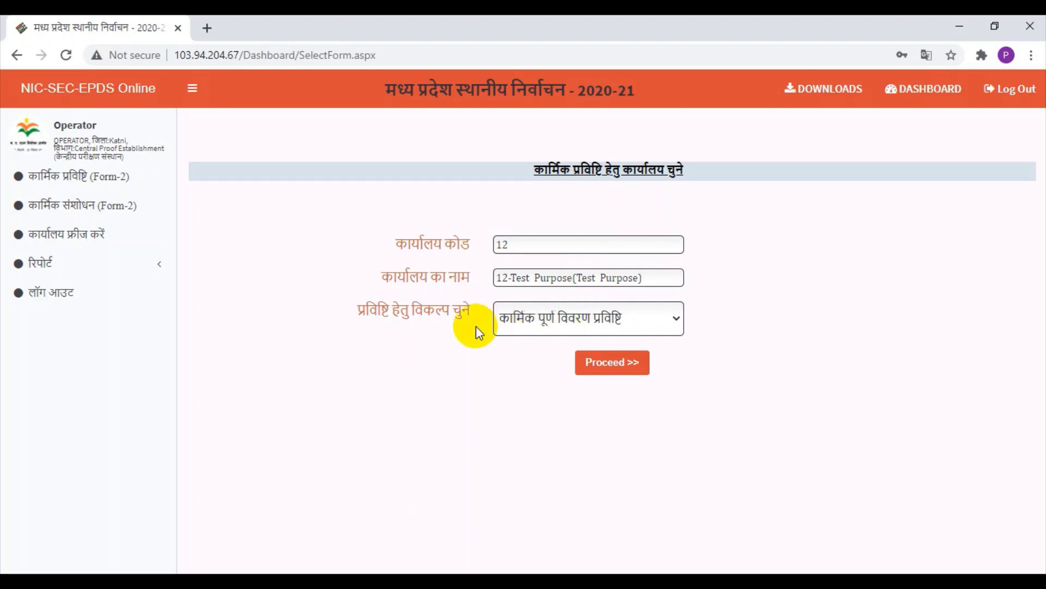
Choose कार्मिक पूर्ण विवरण प्रविष्टि as the entry option and proceed to the correction form.
click(617, 322)
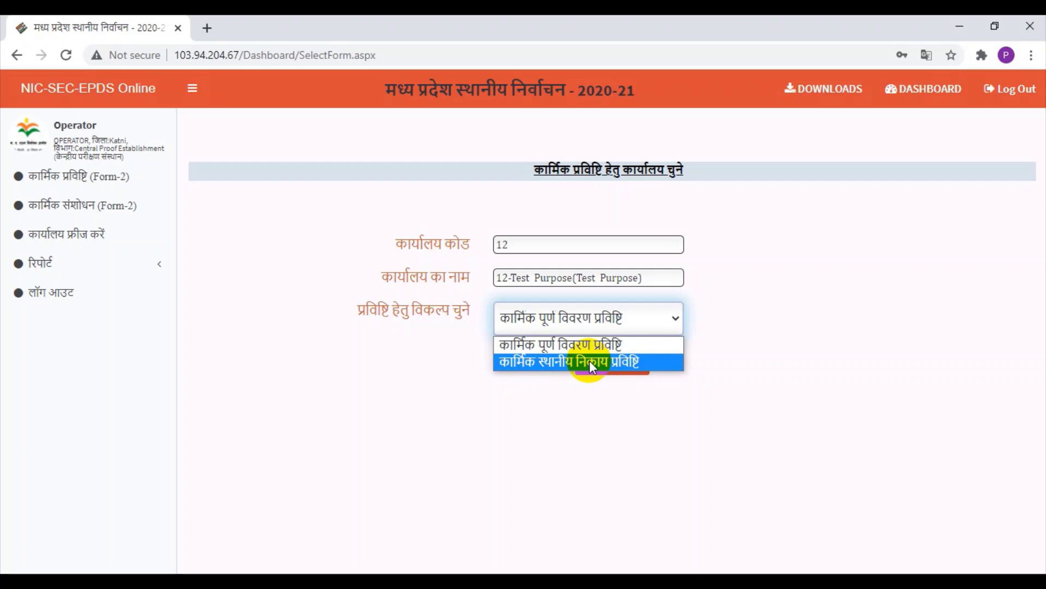
click(617, 346)
click(632, 363)
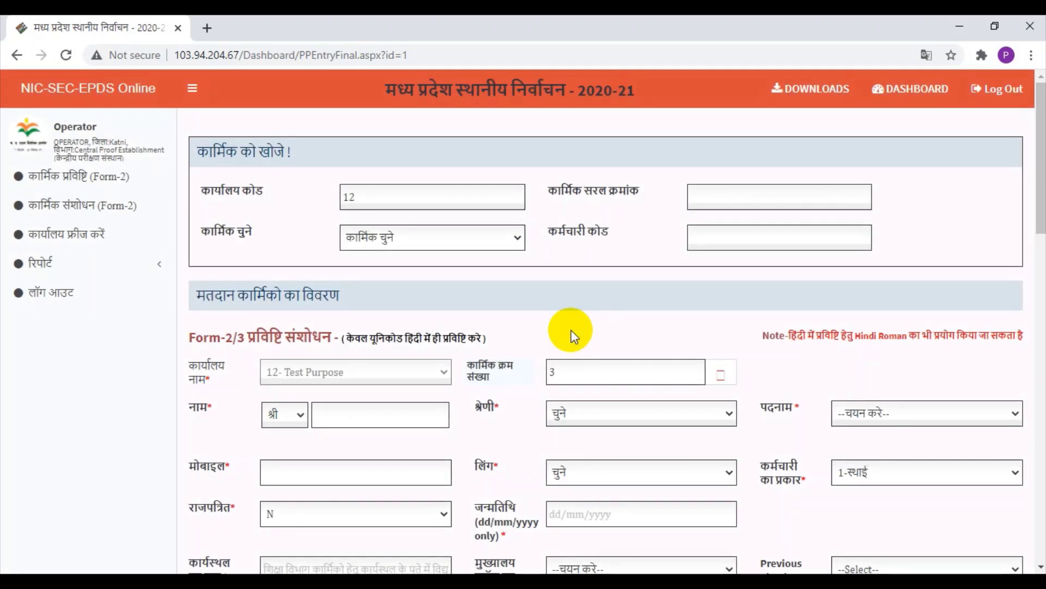
Load the record of the employee with the प्रमुख अभियन्ता designation into the Form-2/3 correction form.
scroll(430, 271, down, 1)
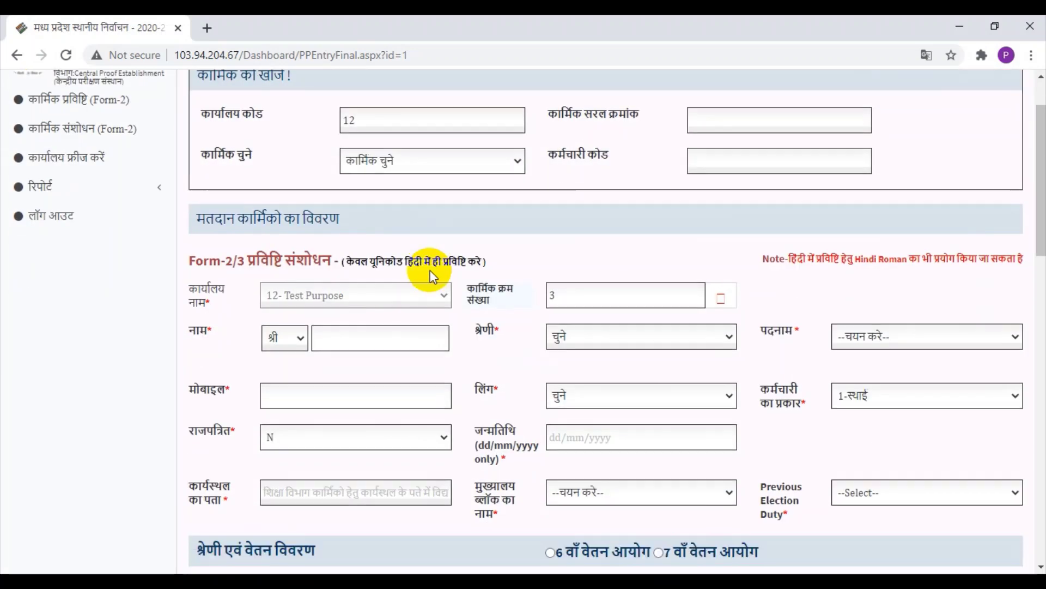
scroll(428, 271, up, 1)
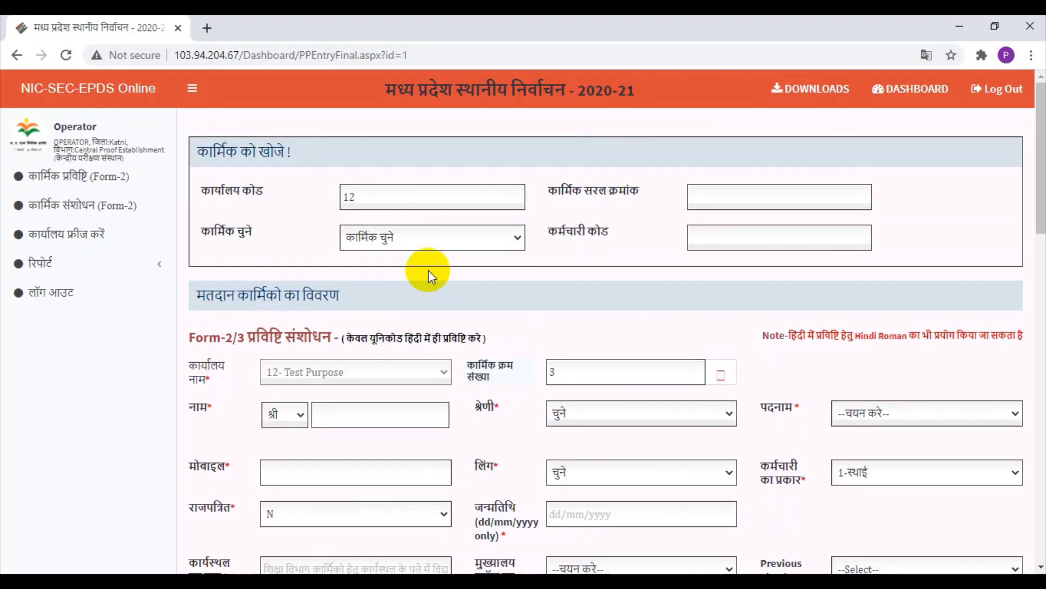
click(425, 234)
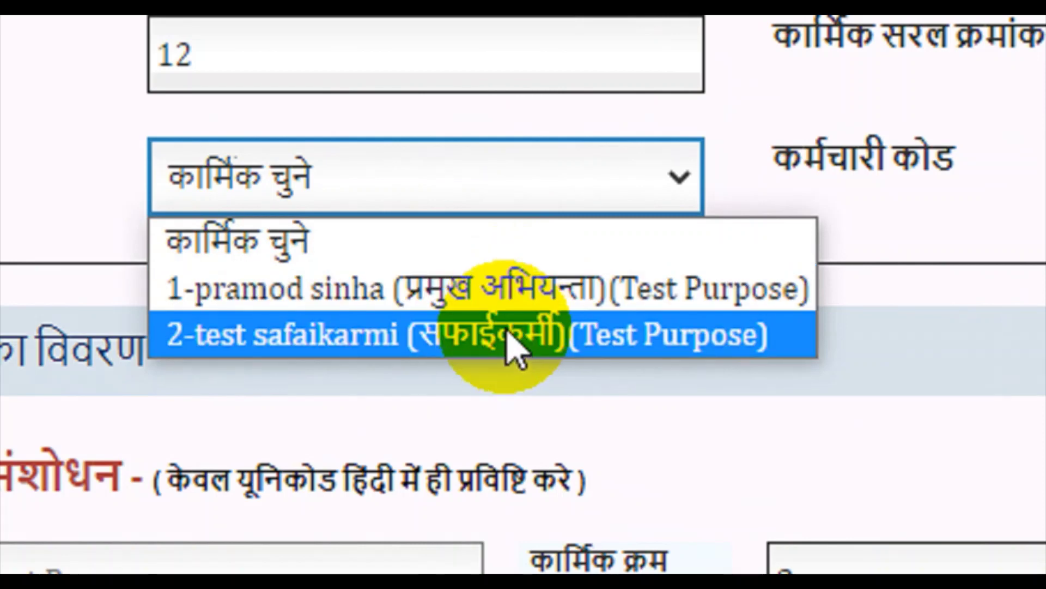
click(512, 293)
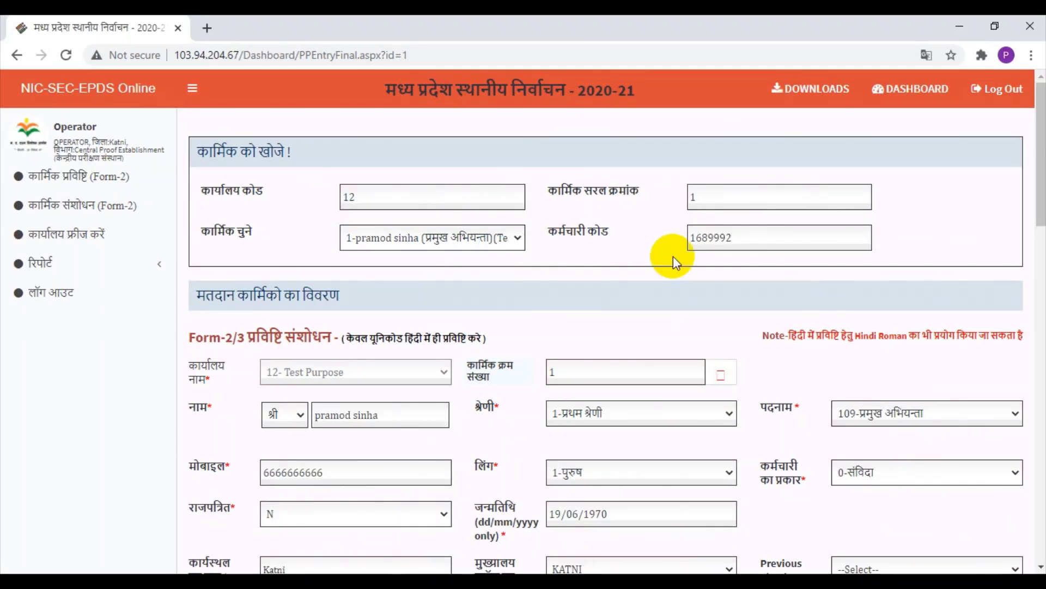
Review the employee's personal details and select 7 वाँ वेतन आयोग under श्रेणी एवं वेतन विवरण.
scroll(672, 256, down, 1)
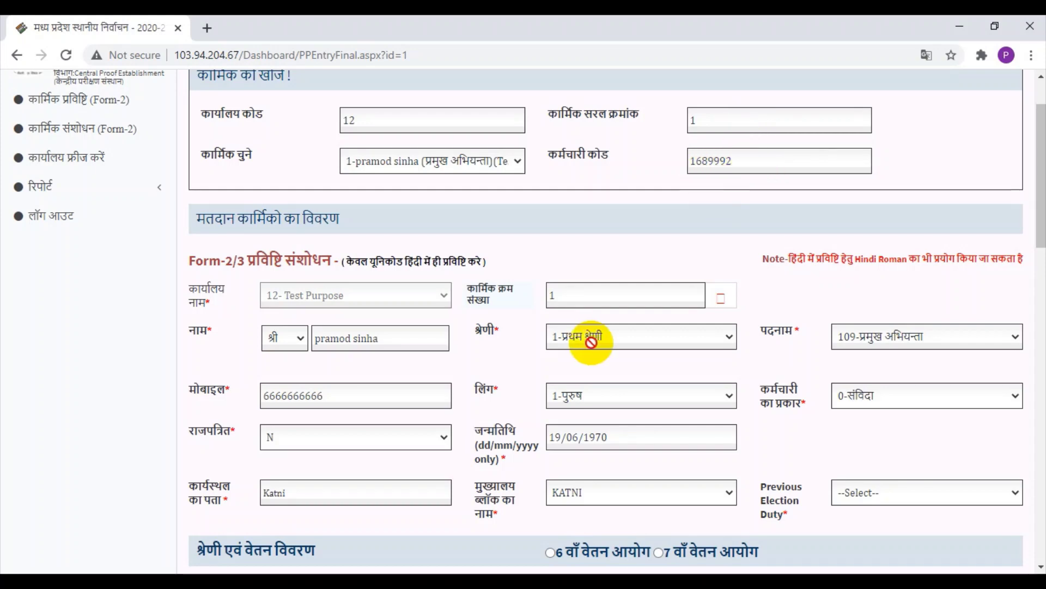
scroll(594, 338, down, 1)
scroll(807, 327, down, 1)
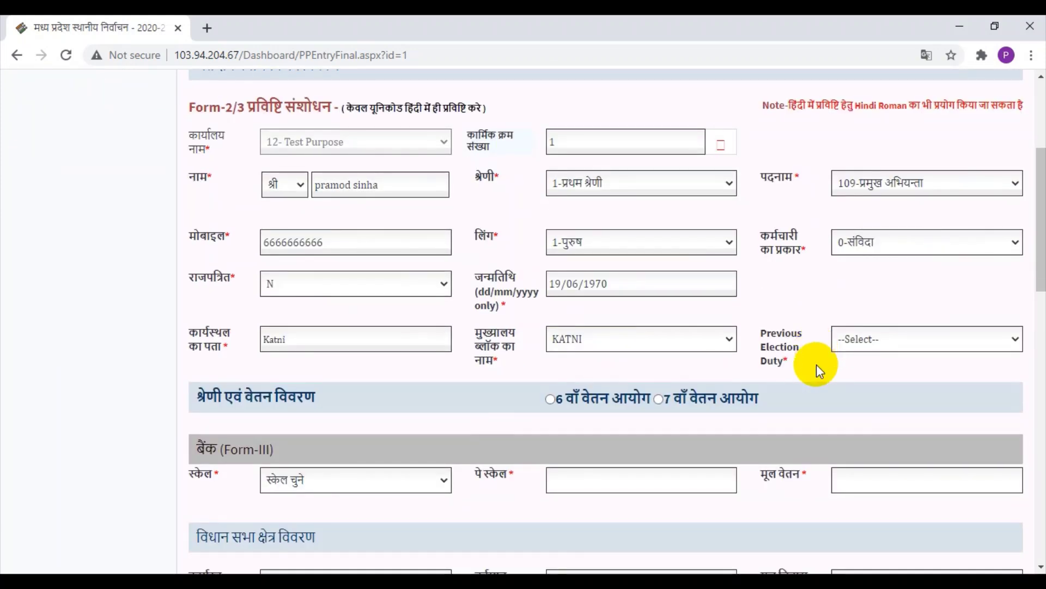
scroll(819, 364, down, 3)
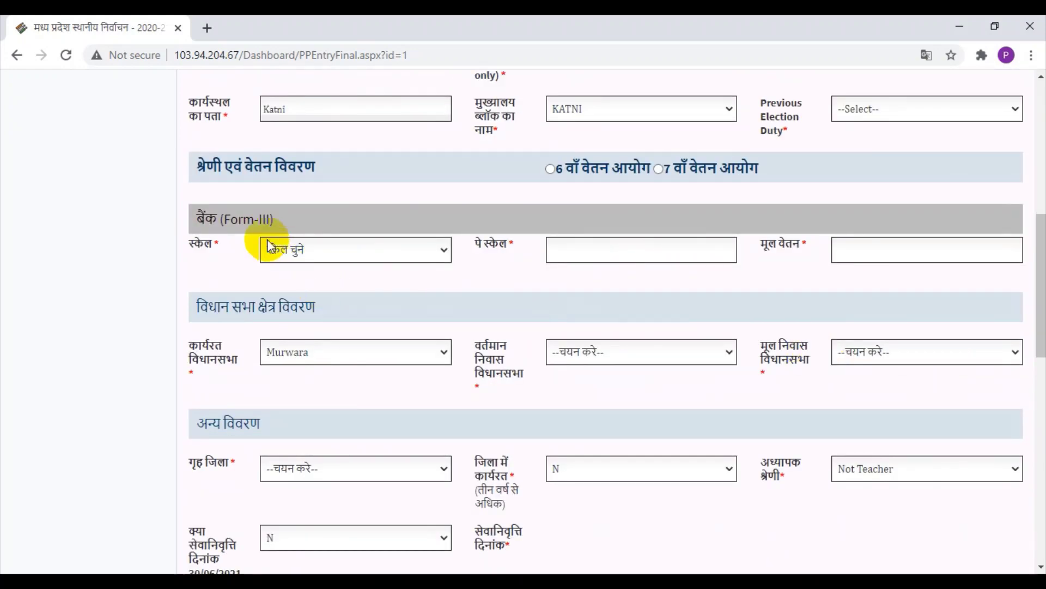
scroll(631, 233, up, 1)
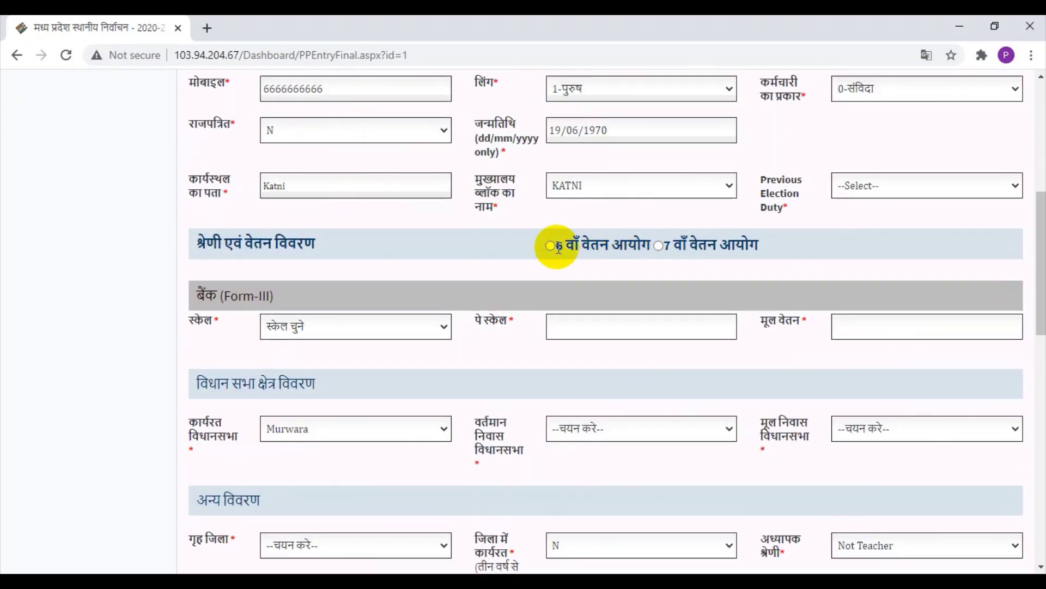
click(658, 245)
scroll(672, 257, down, 2)
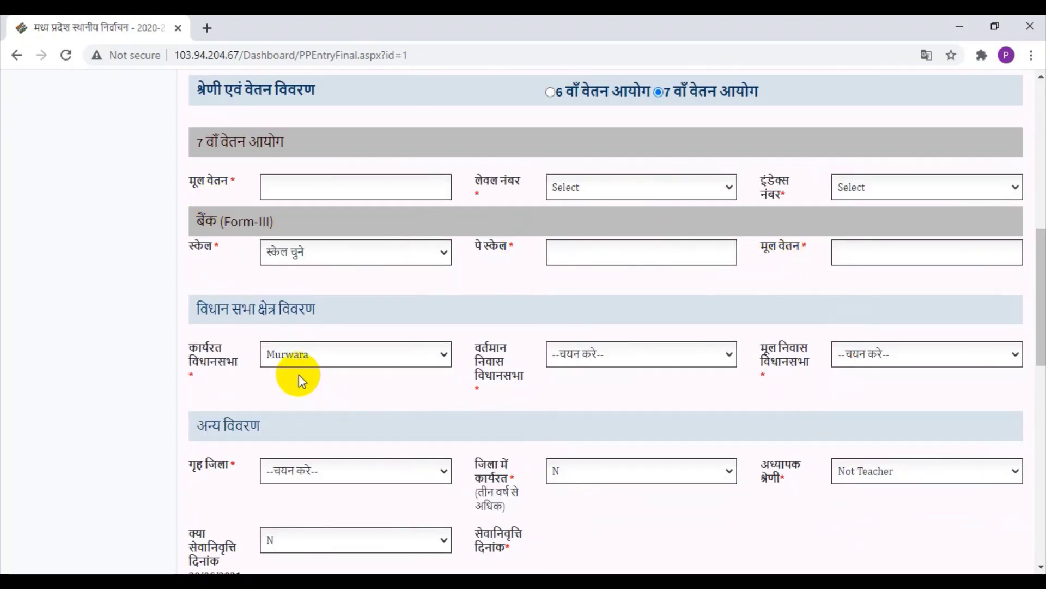
Review the अन्य विवरण section and its अध्यापक श्रेणी choices, keeping Not Teacher as the category.
scroll(299, 367, down, 1)
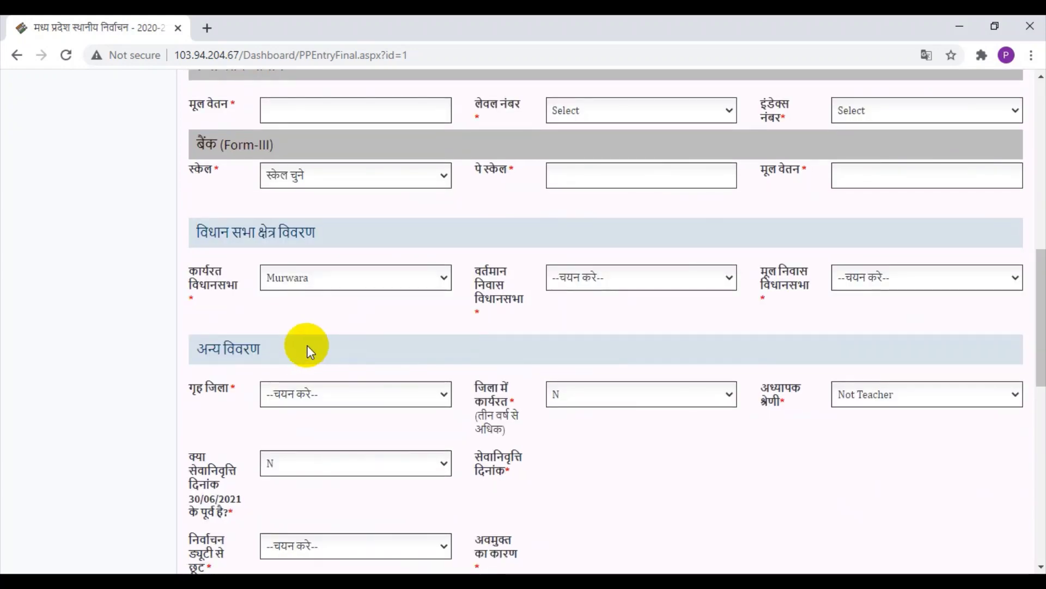
scroll(306, 342, down, 1)
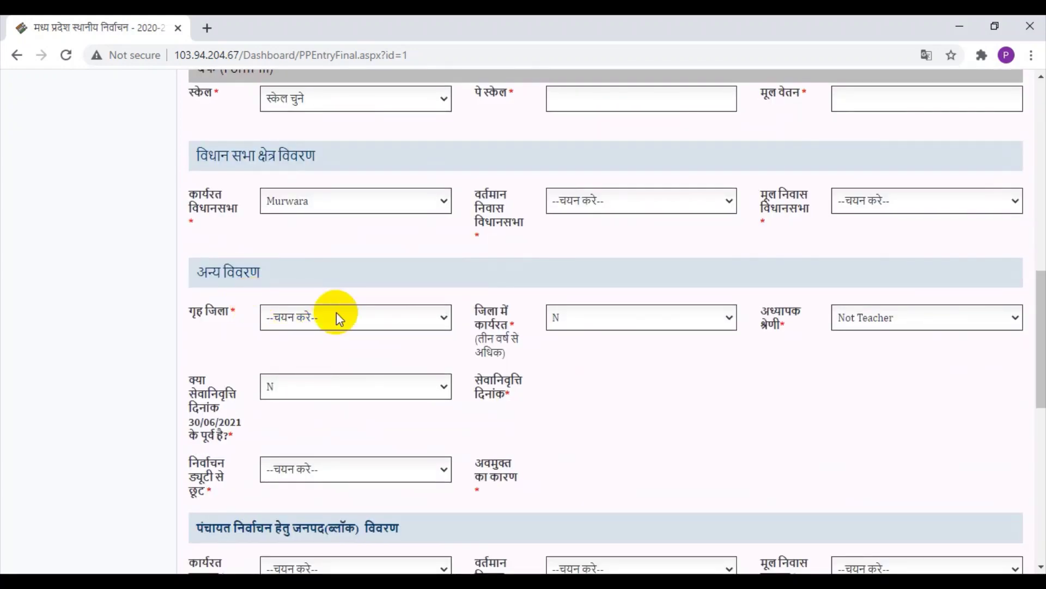
scroll(479, 344, down, 1)
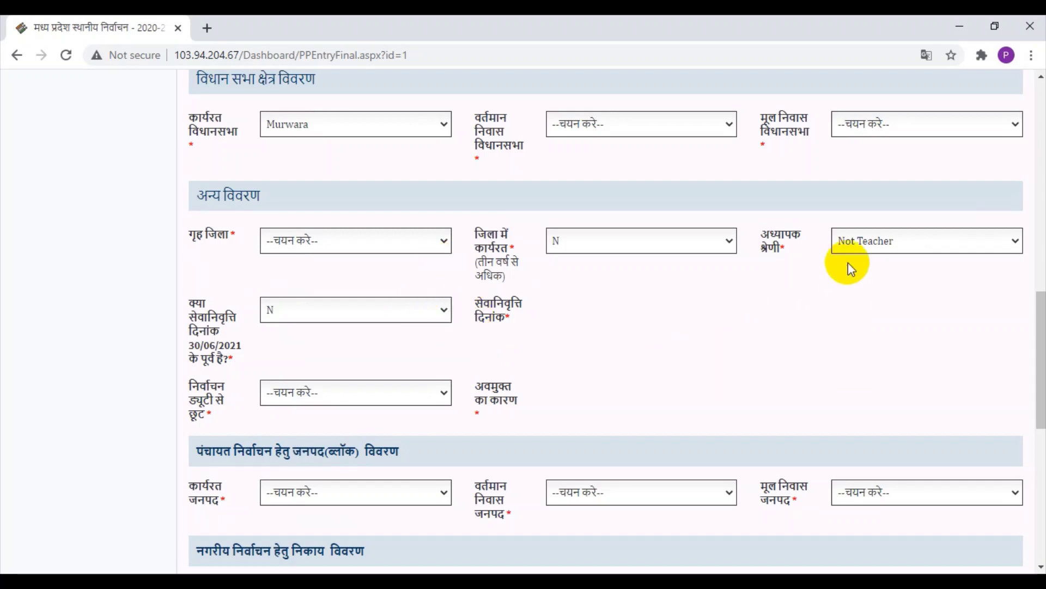
click(881, 243)
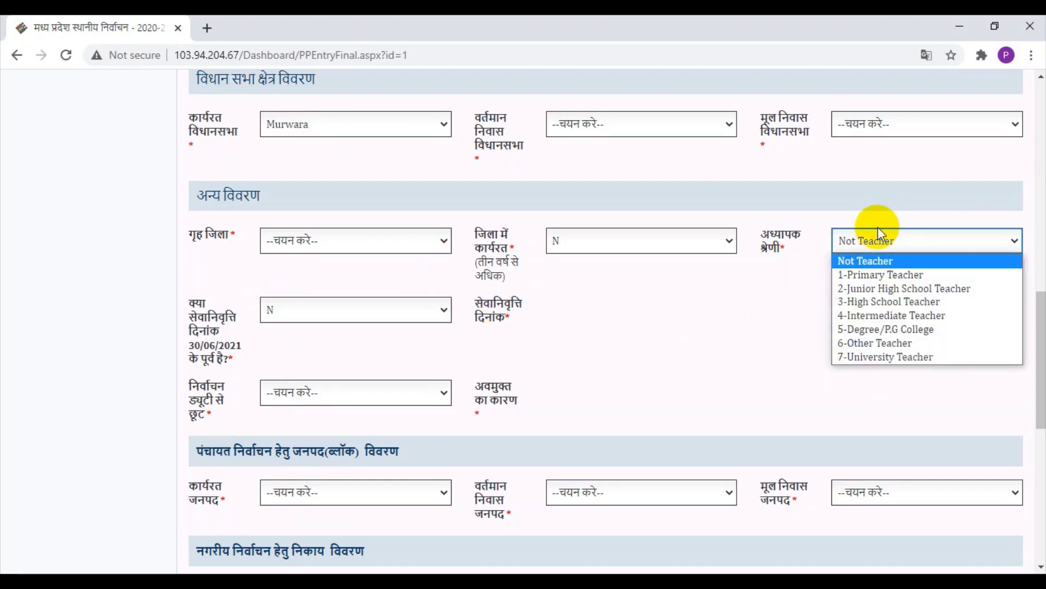
click(799, 265)
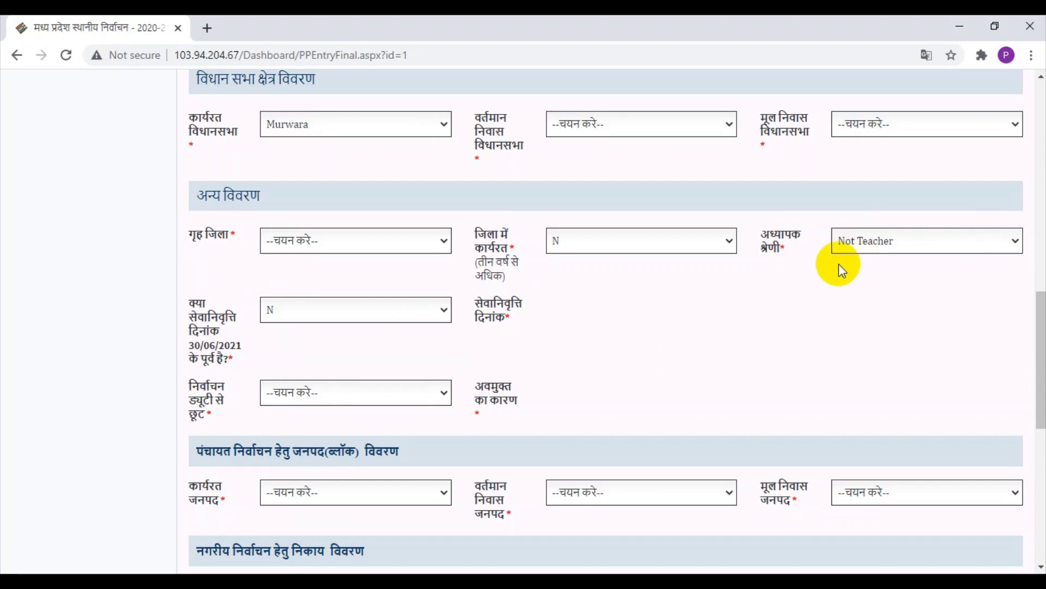
scroll(836, 312, up, 1)
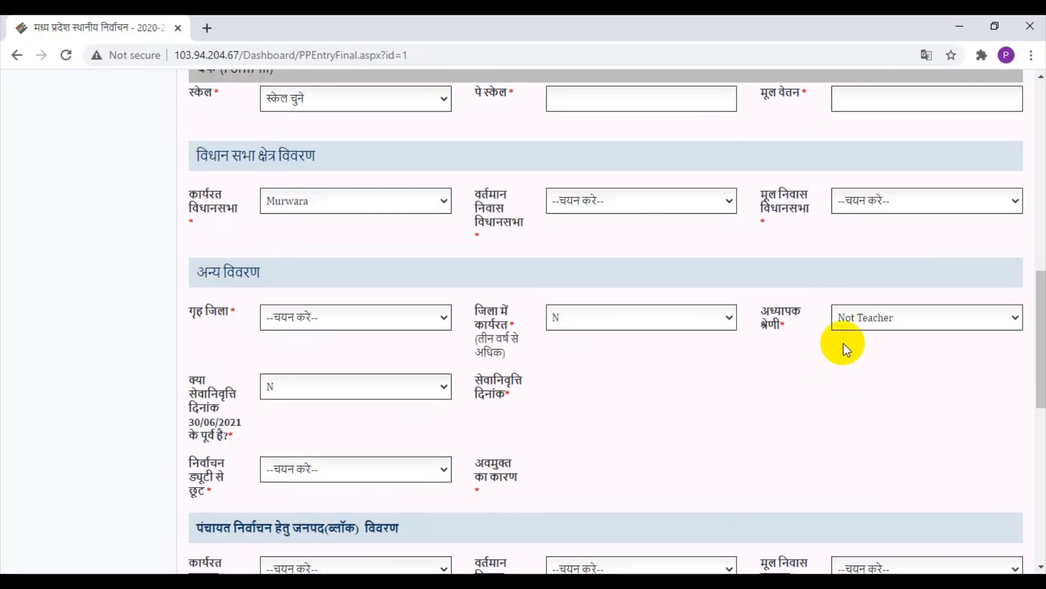
scroll(793, 375, up, 1)
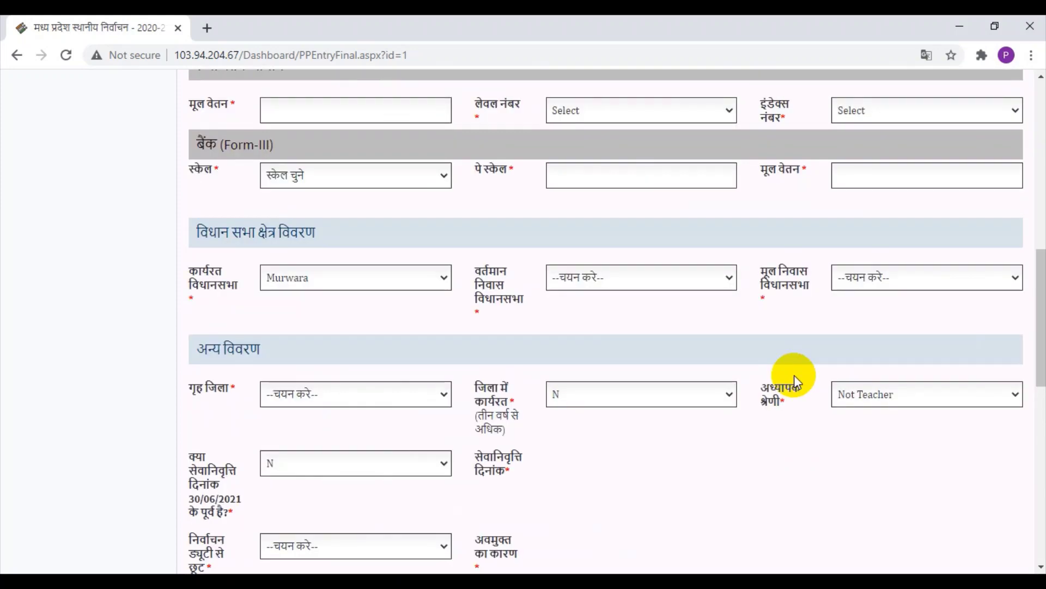
click(875, 396)
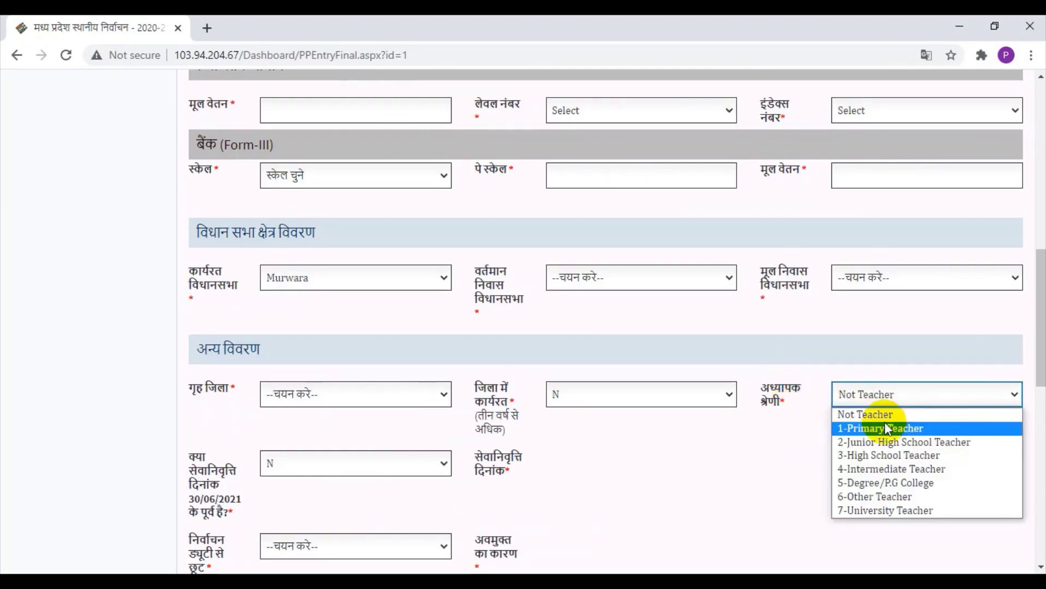
click(885, 416)
scroll(855, 420, down, 1)
click(871, 318)
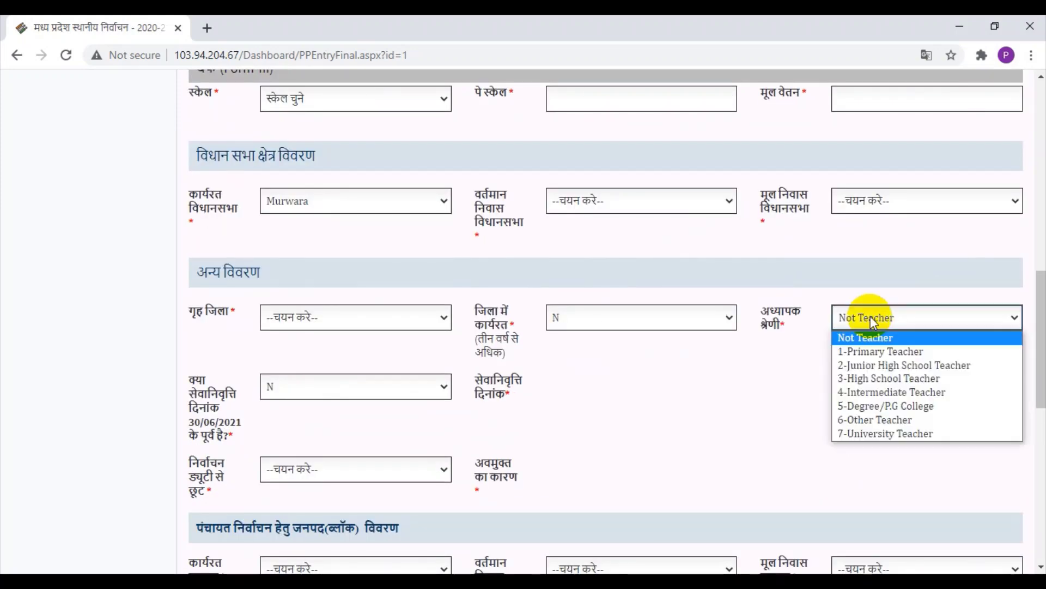
click(795, 381)
Set कार्यरत जनपद and वर्तमान निवास जनपद to BADWARA in the पंचायत निर्वाचन हेतु जनपद(ब्लॉक) विवरण section.
scroll(796, 382, down, 2)
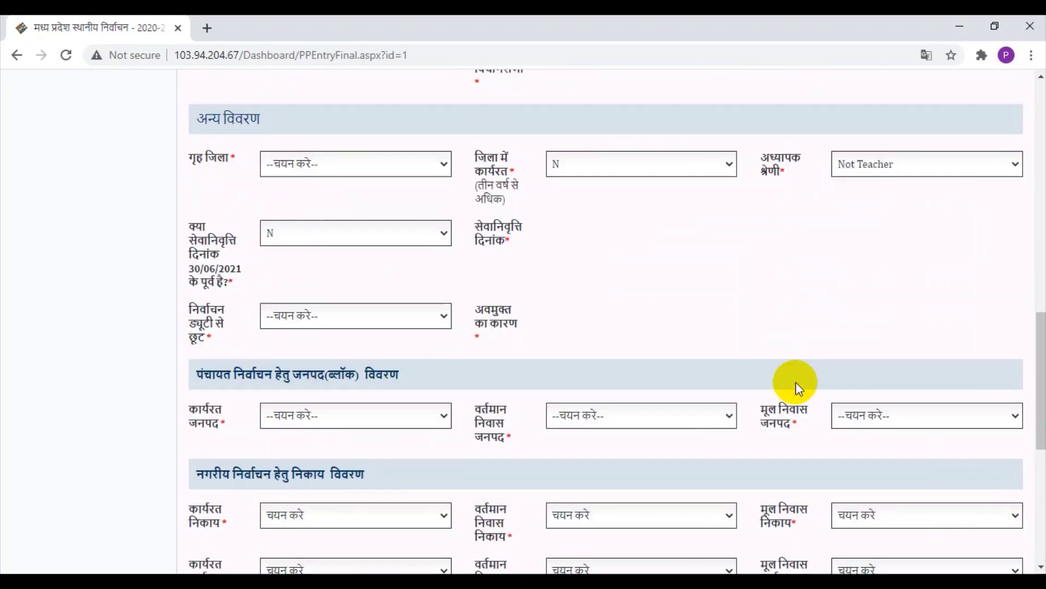
scroll(796, 381, down, 1)
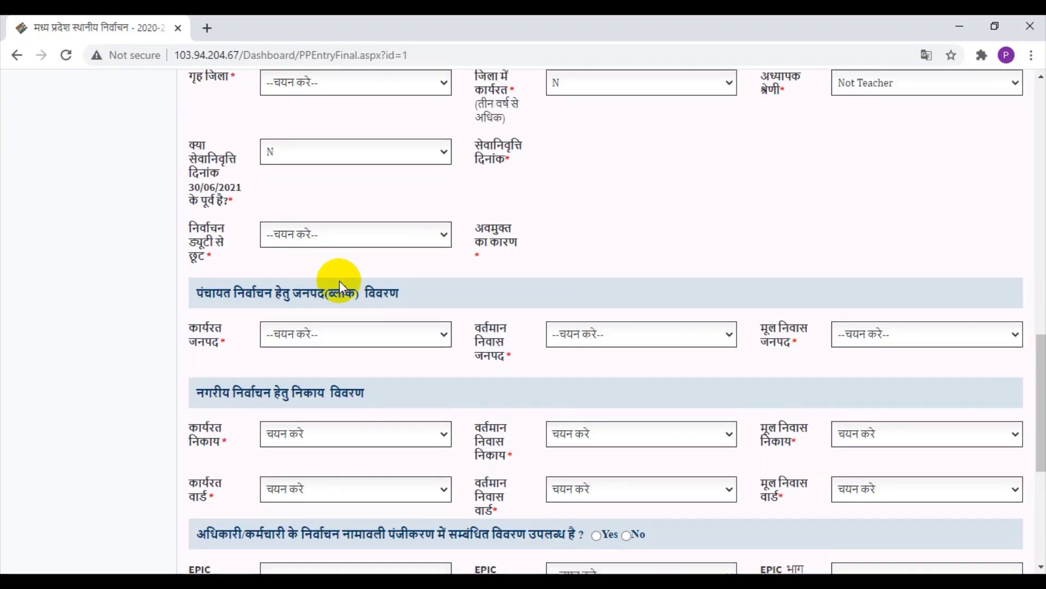
scroll(339, 280, down, 1)
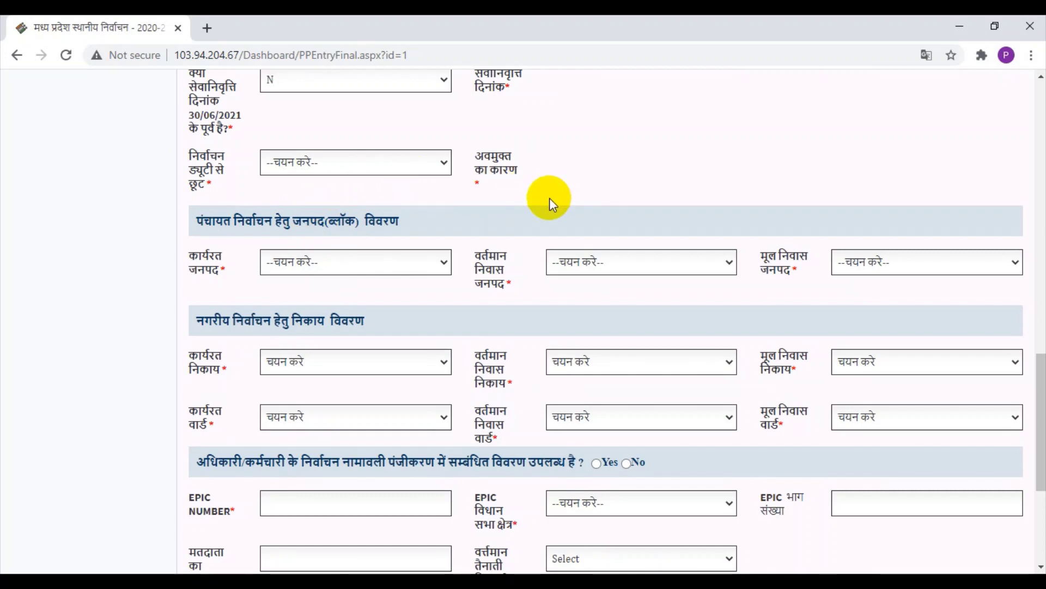
scroll(549, 198, down, 1)
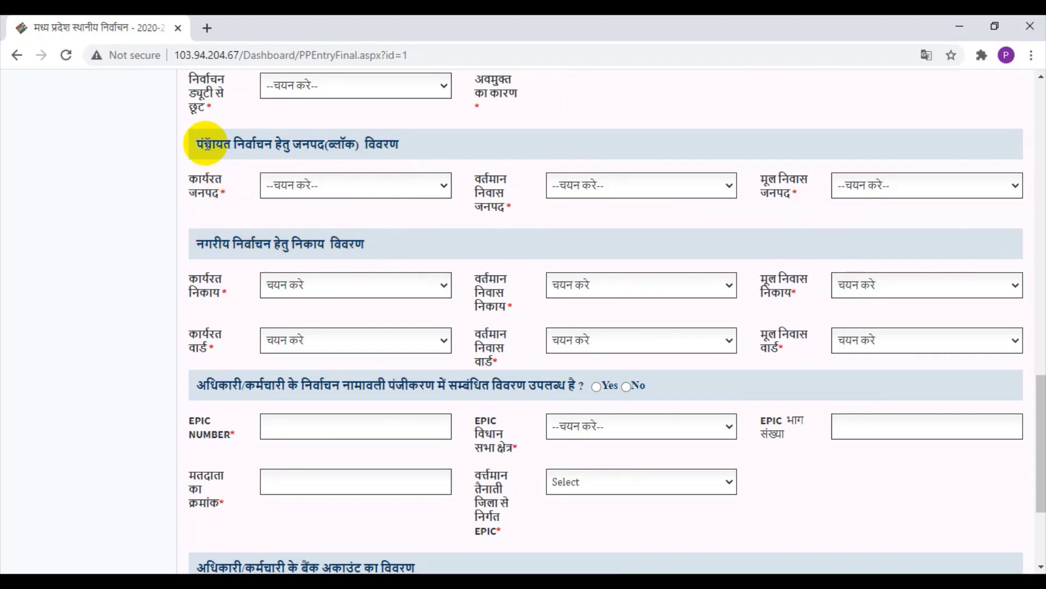
drag(197, 145, 425, 159)
click(428, 145)
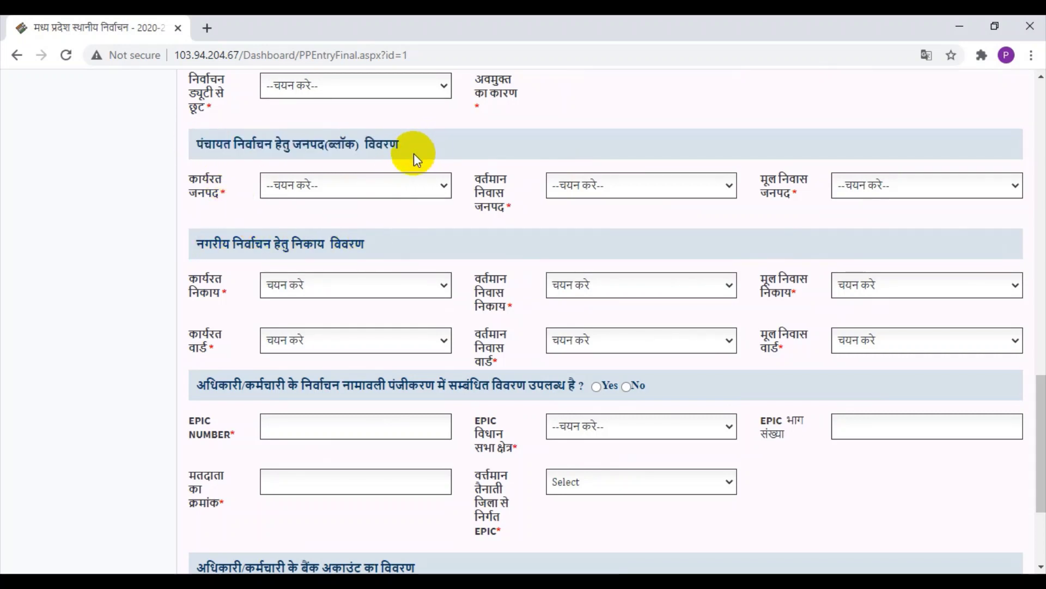
click(375, 191)
click(370, 222)
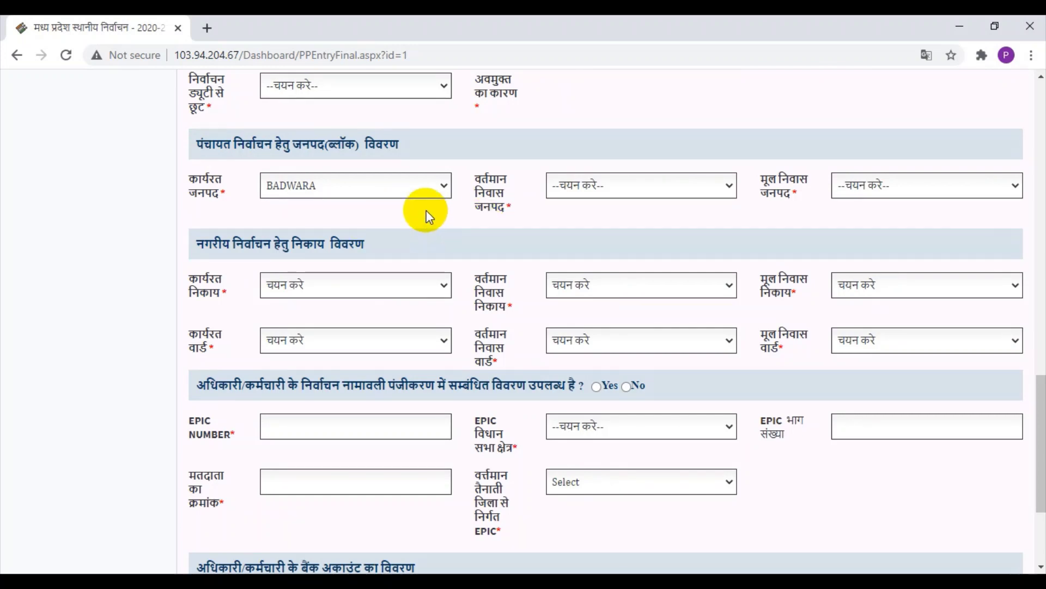
click(600, 186)
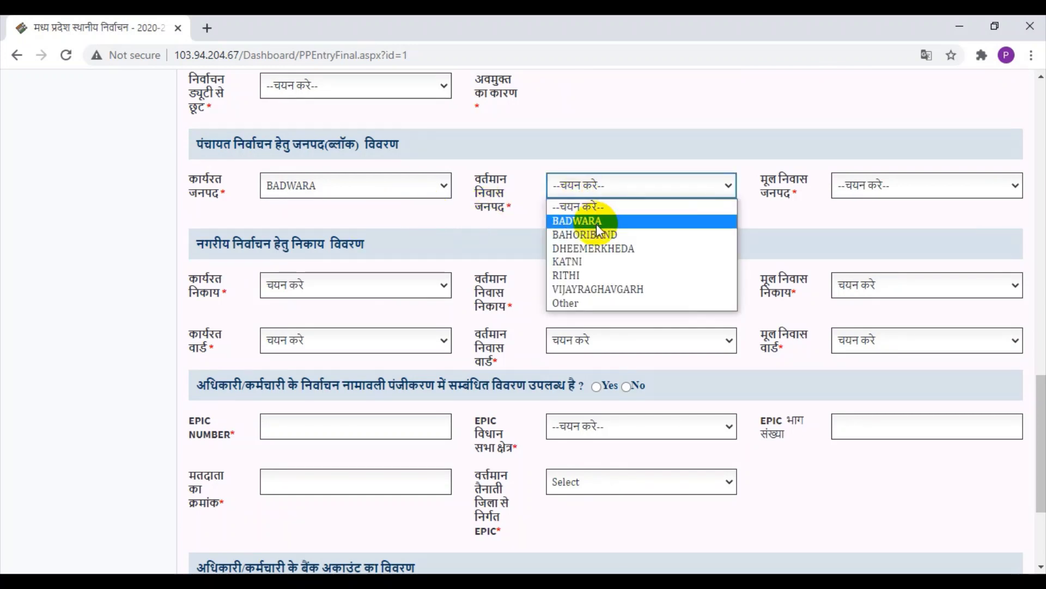
click(577, 223)
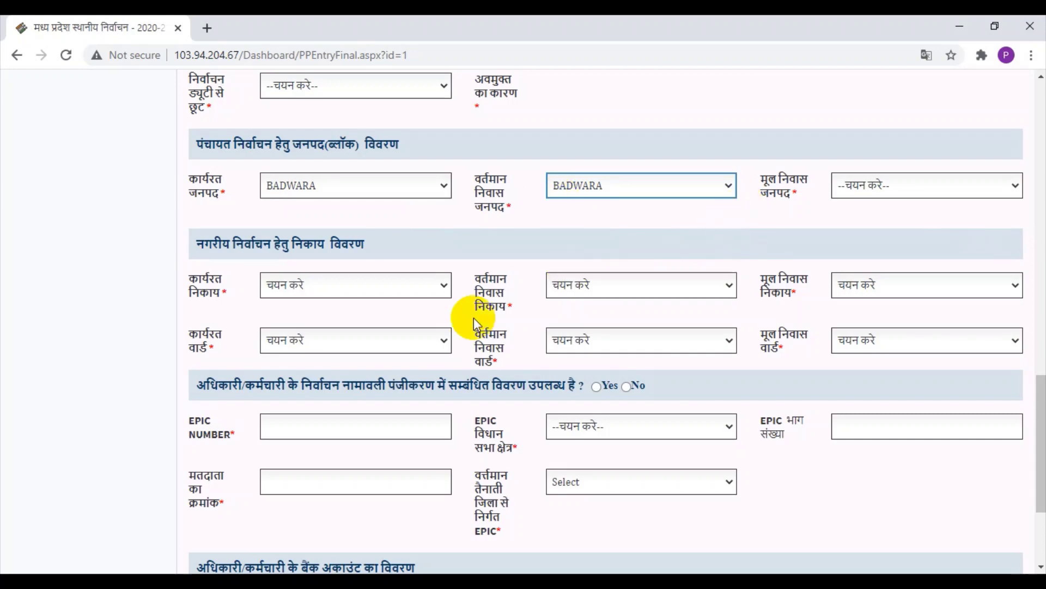
Set कार्यरत निकाय and वर्तमान निवास निकाय to --अन्य---अन्य in the नगरीय निर्वाचन हेतु निकाय विवरण section.
click(303, 284)
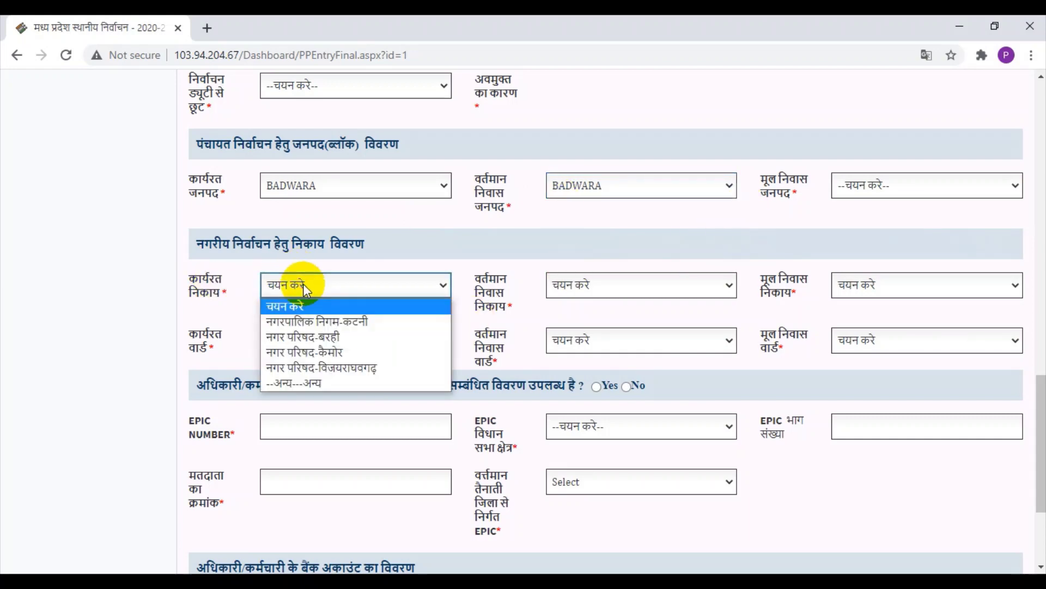
click(287, 384)
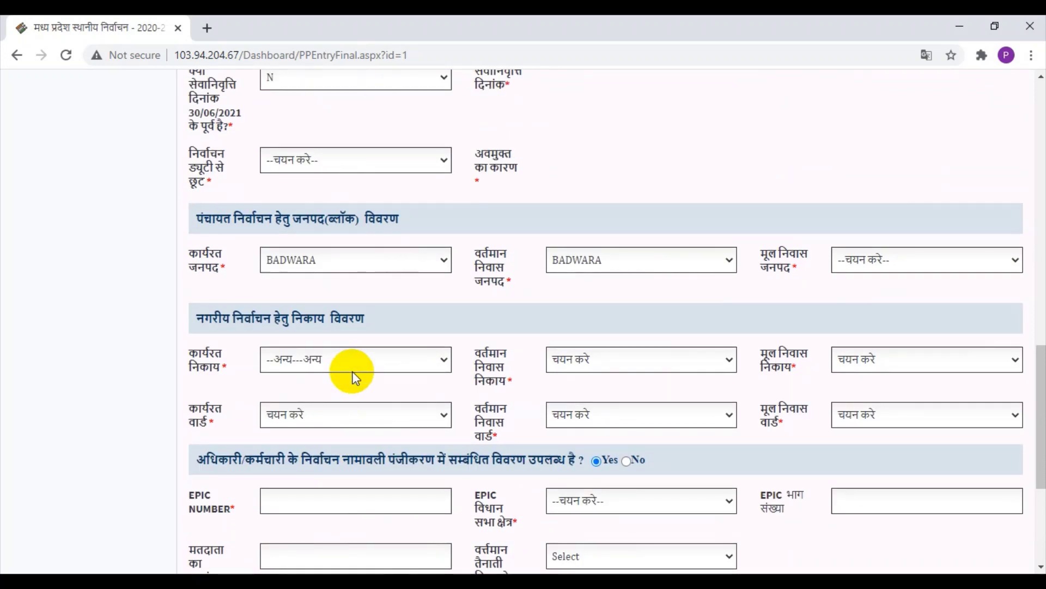
scroll(353, 376, down, 2)
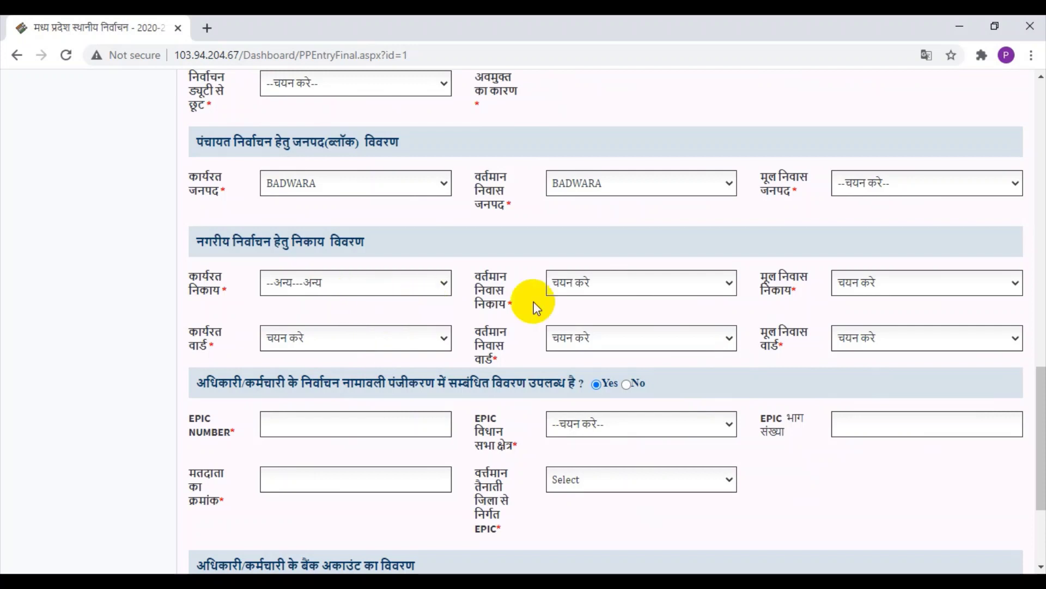
click(598, 288)
click(600, 382)
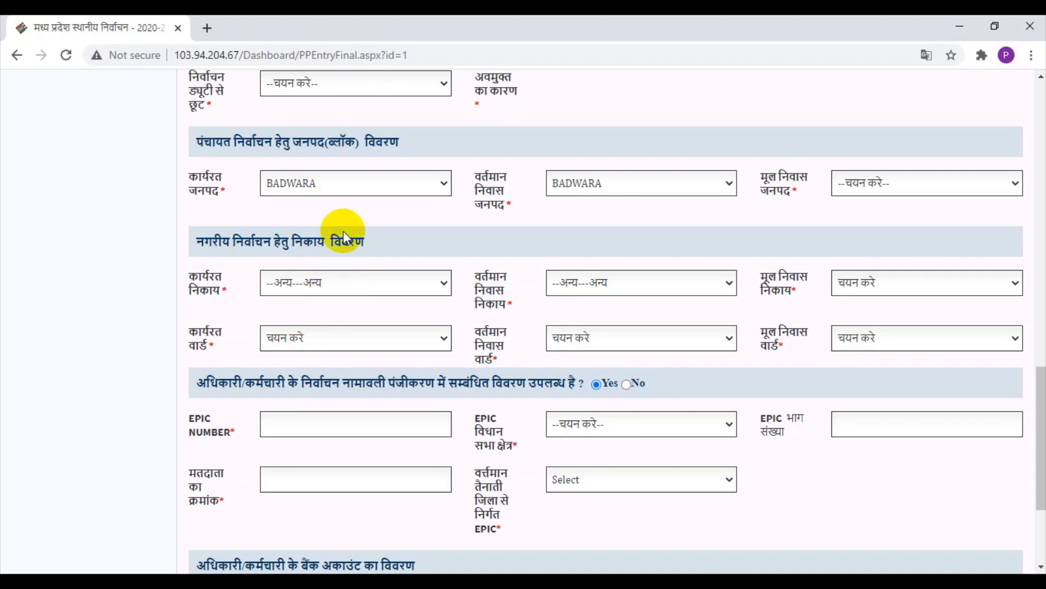
Keep BADWARA as कार्यरत जनपद and set वर्तमान निवास जनपद to Other in the panchayat election section.
click(340, 184)
click(334, 213)
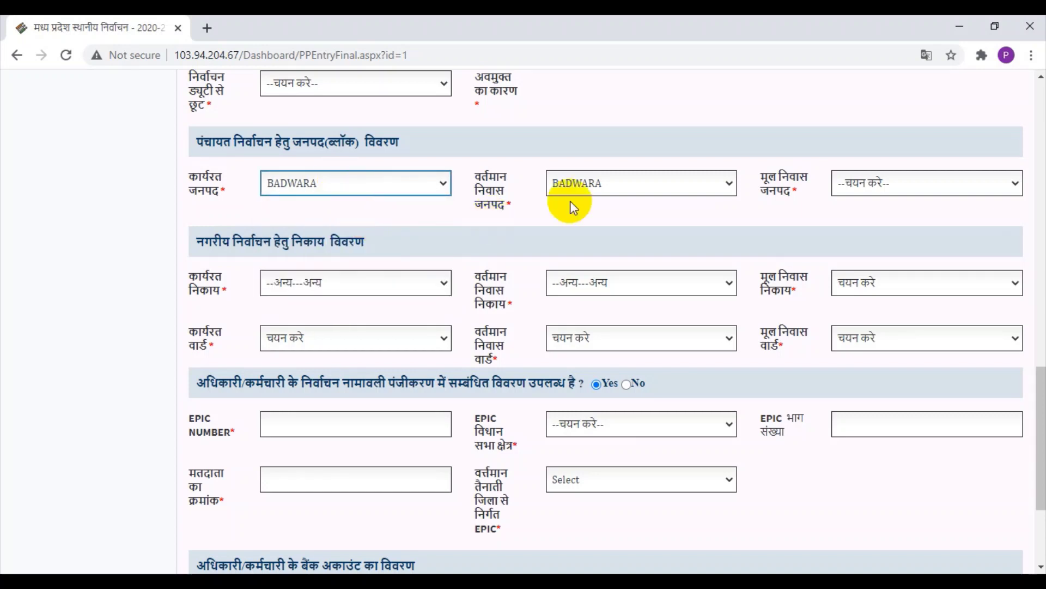
click(587, 187)
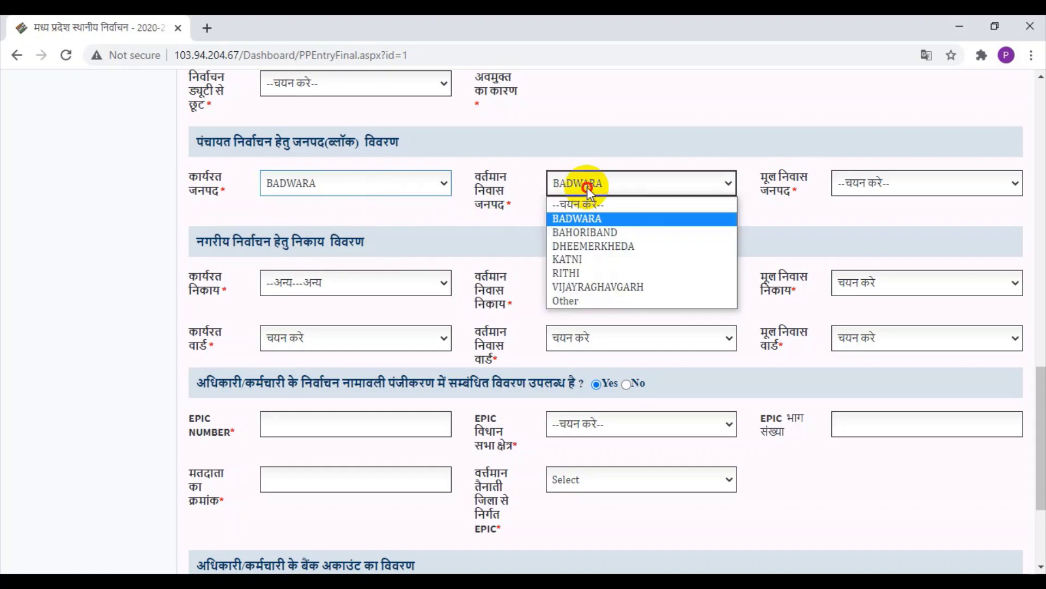
click(619, 301)
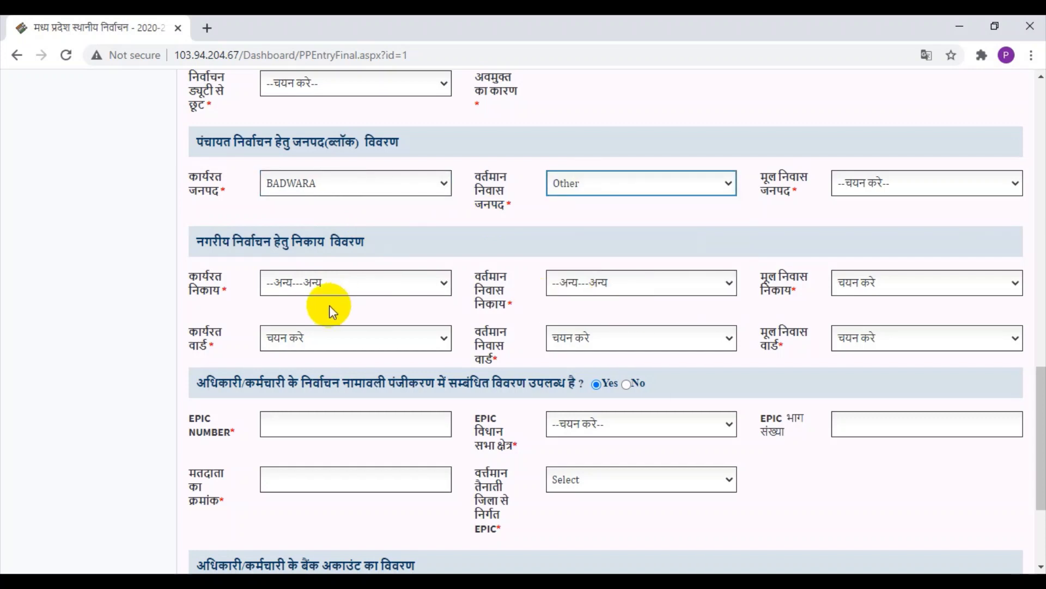
Keep कार्यरत निकाय at --अन्य---अन्य and set वर्तमान निवास निकाय to नगर परिषद-बरही.
click(329, 282)
click(584, 284)
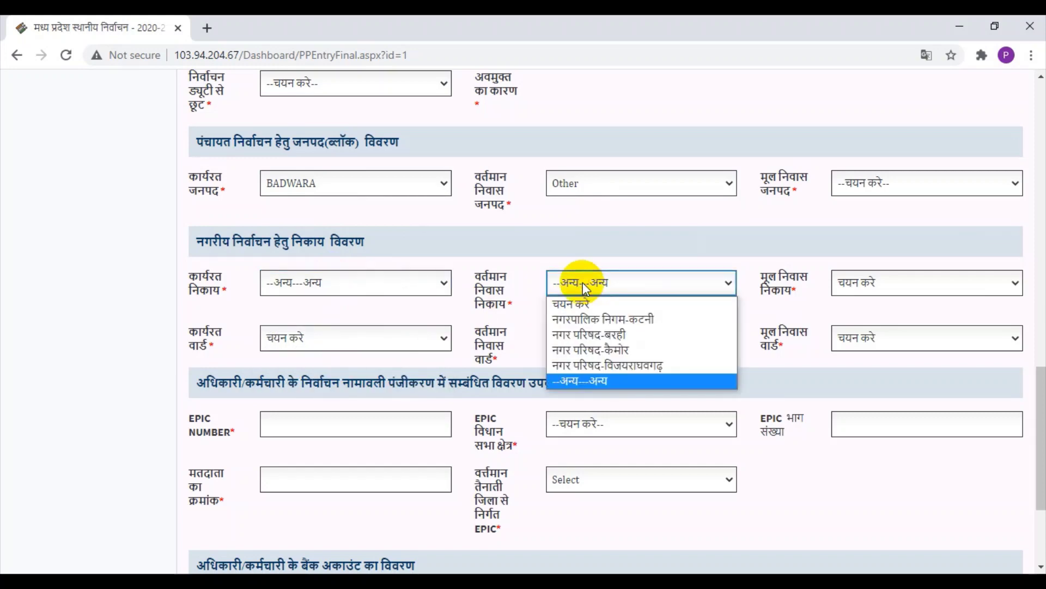
click(585, 334)
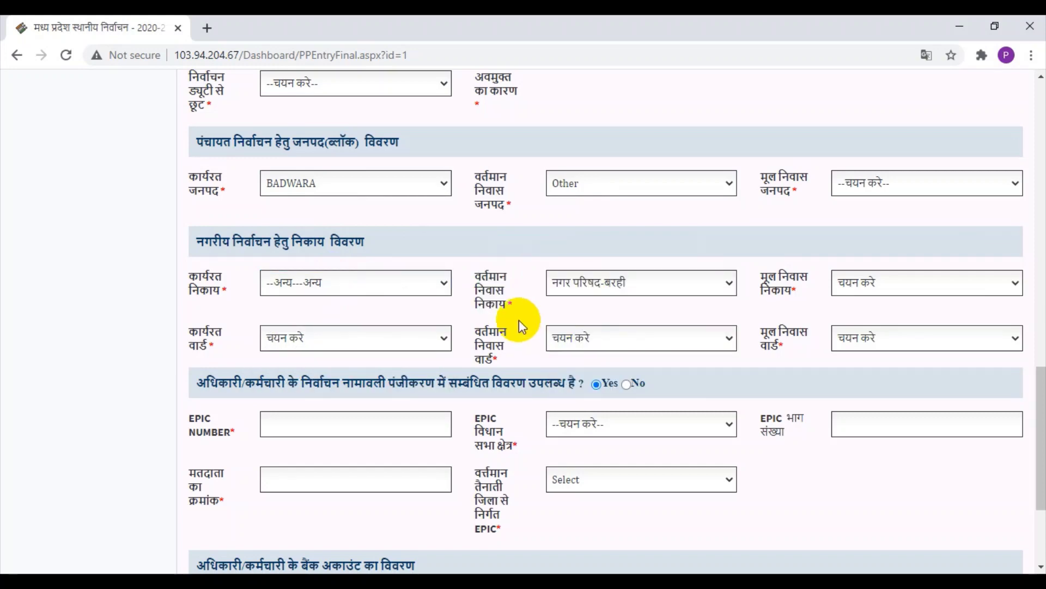
Answer No to whether the employee's electoral roll registration details are available.
scroll(440, 362, down, 1)
scroll(288, 253, up, 1)
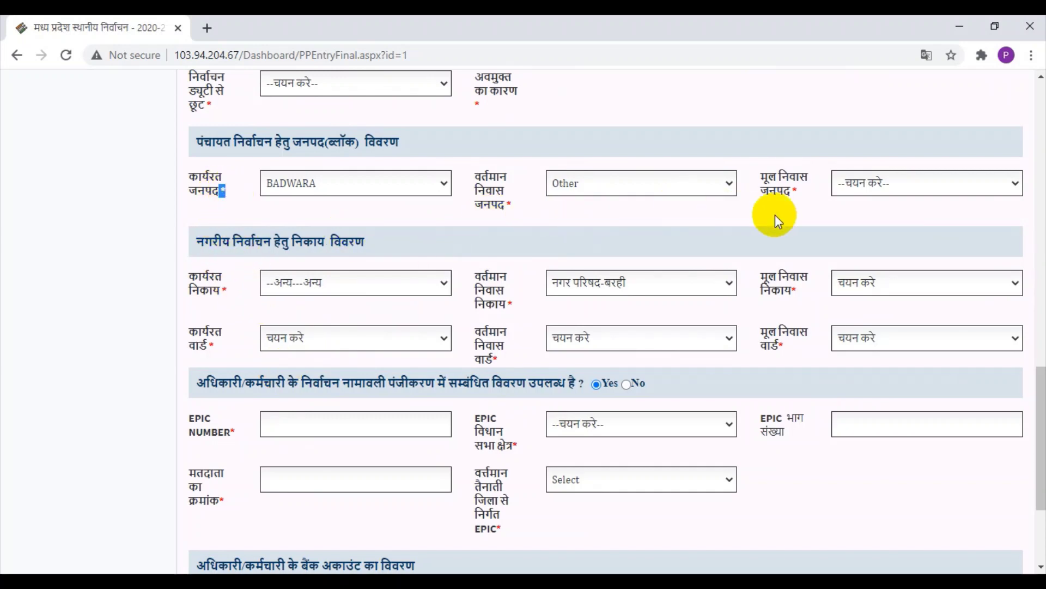
scroll(790, 339, down, 1)
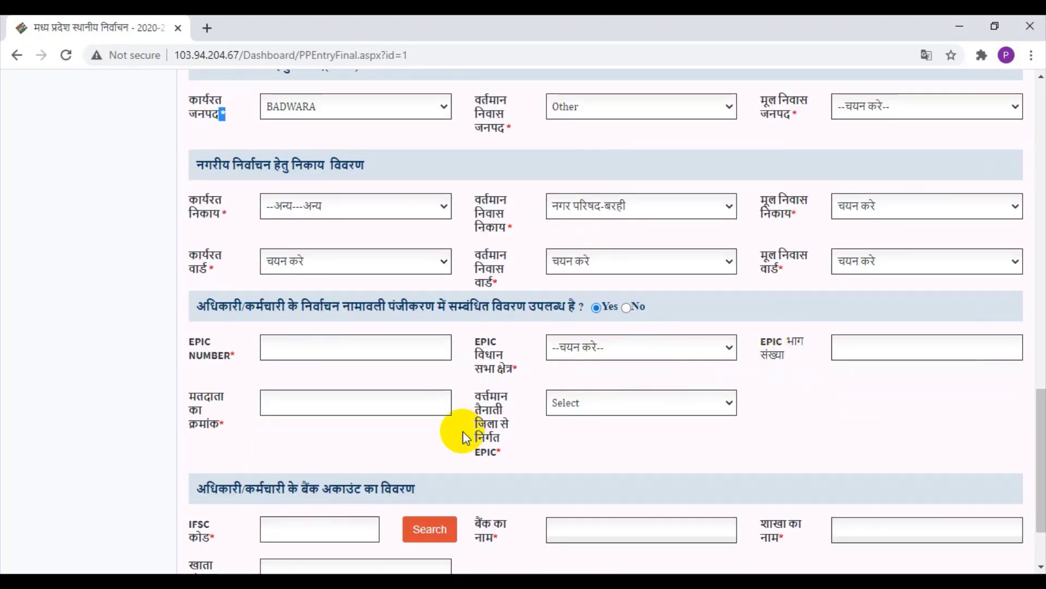
scroll(418, 353, down, 1)
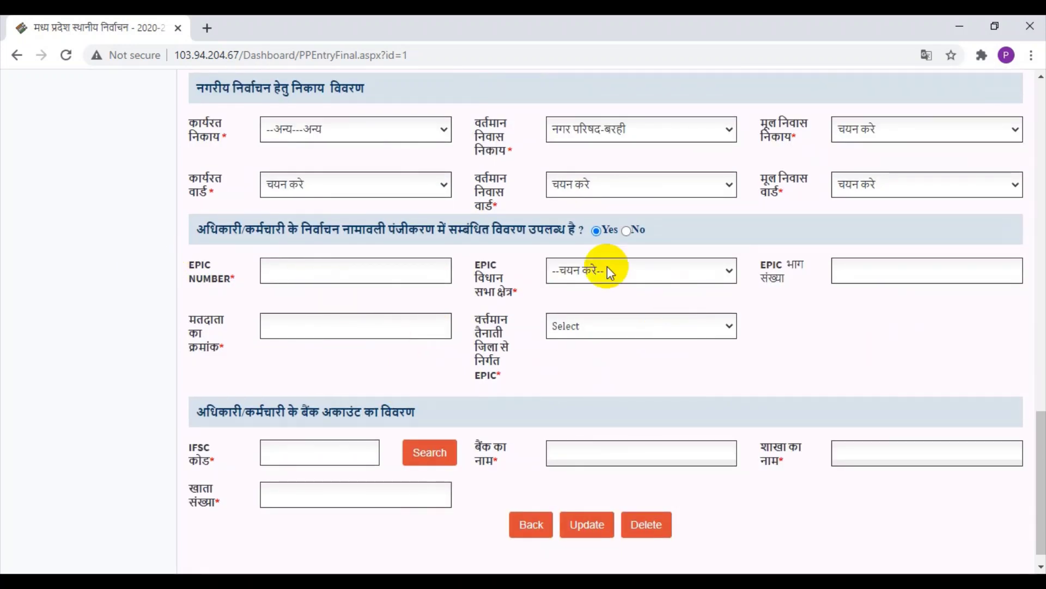
drag(395, 231, 492, 234)
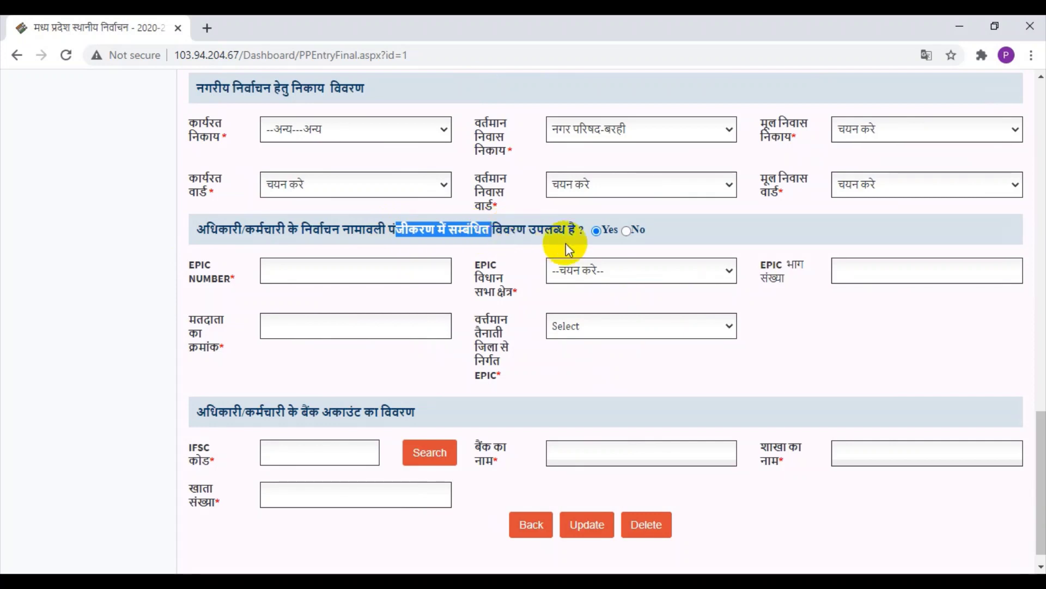
click(628, 231)
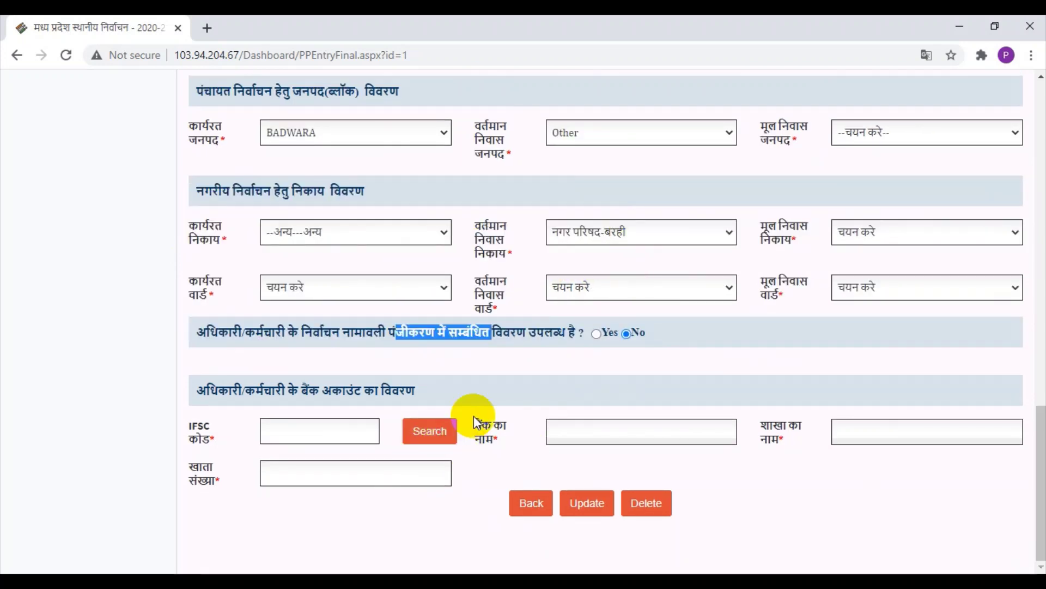
Examine the bank account section's fields for IFSC code, branch name and account number.
click(286, 432)
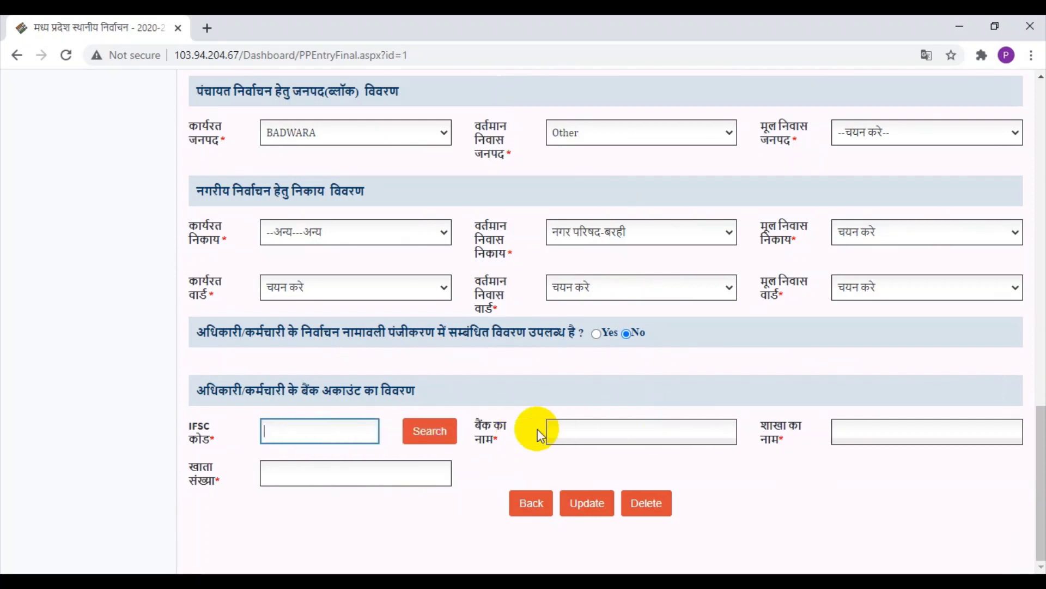
click(889, 433)
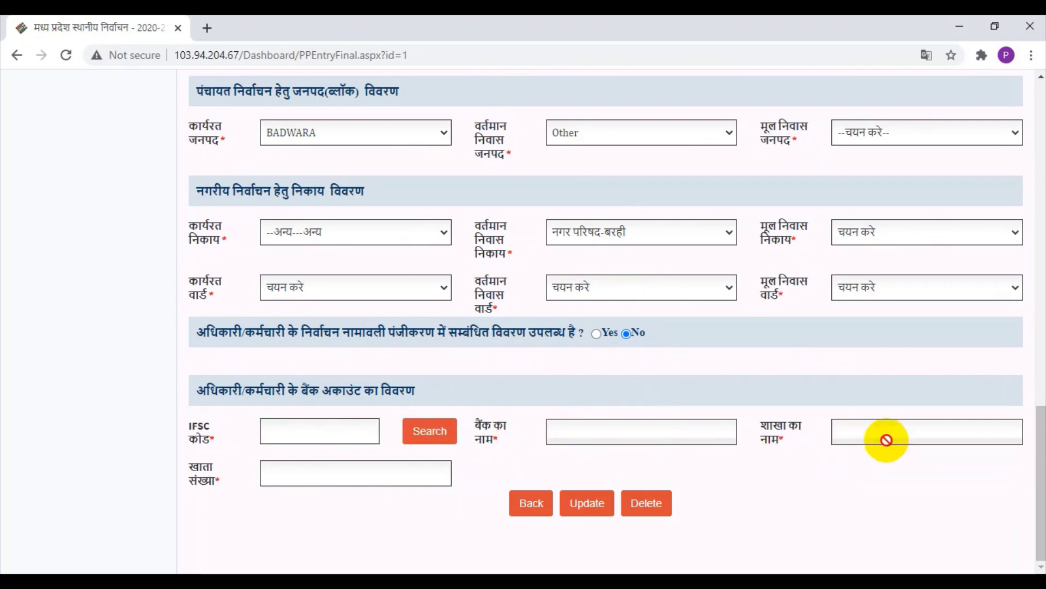
click(279, 428)
click(317, 464)
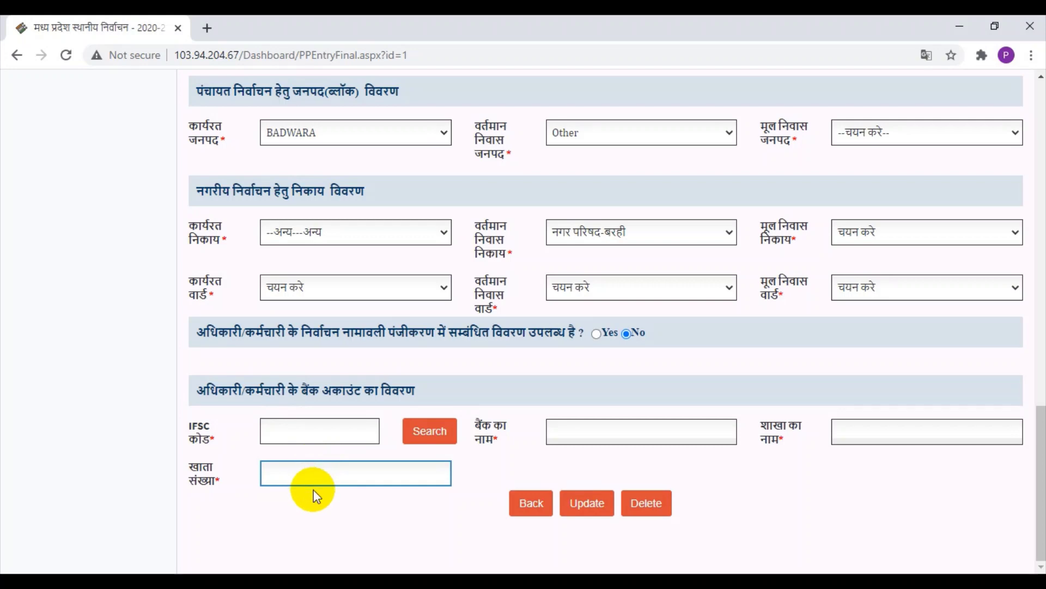
Review the employee's correction form from the personal details down to the Update and Delete options.
scroll(327, 485, up, 3)
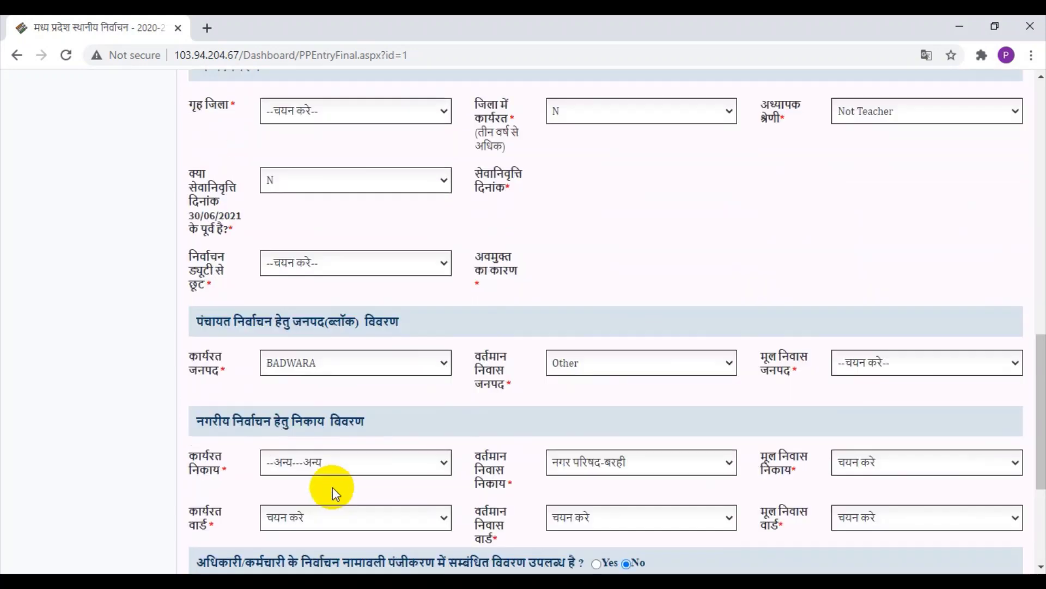
scroll(333, 488, down, 3)
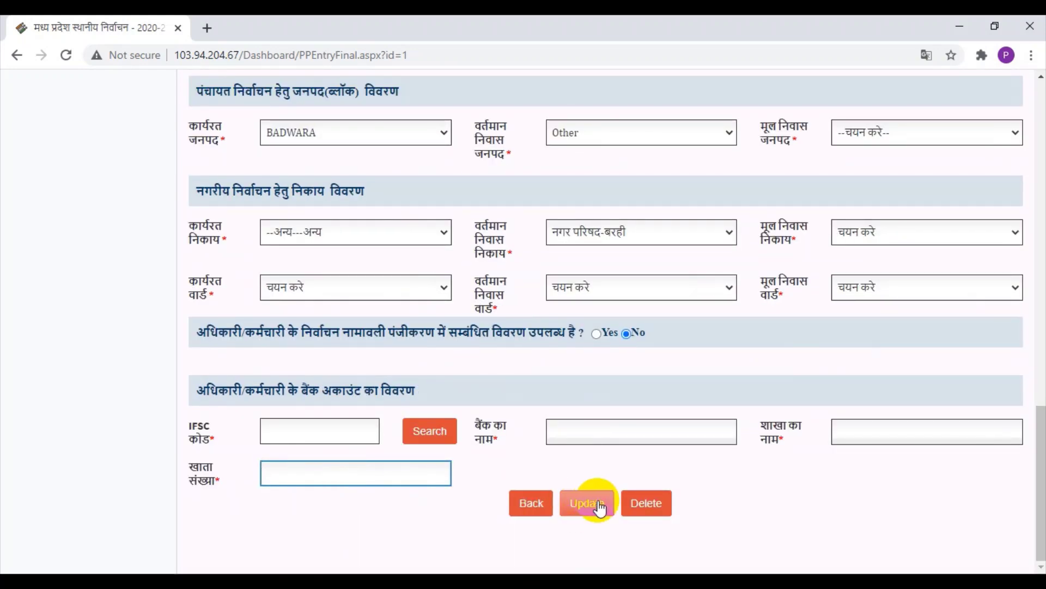
scroll(580, 498, up, 15)
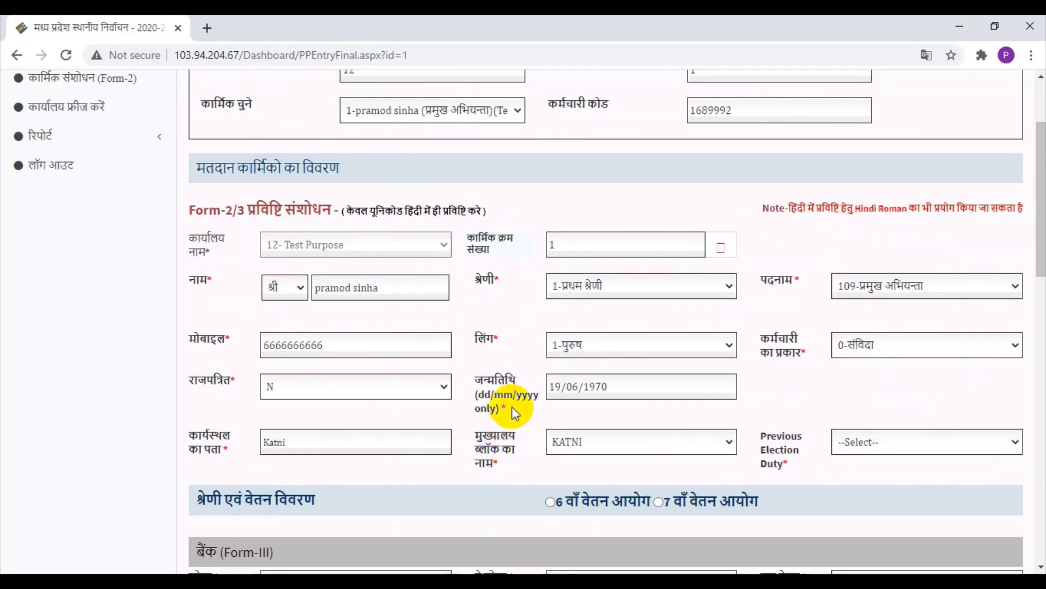
scroll(439, 479, down, 1)
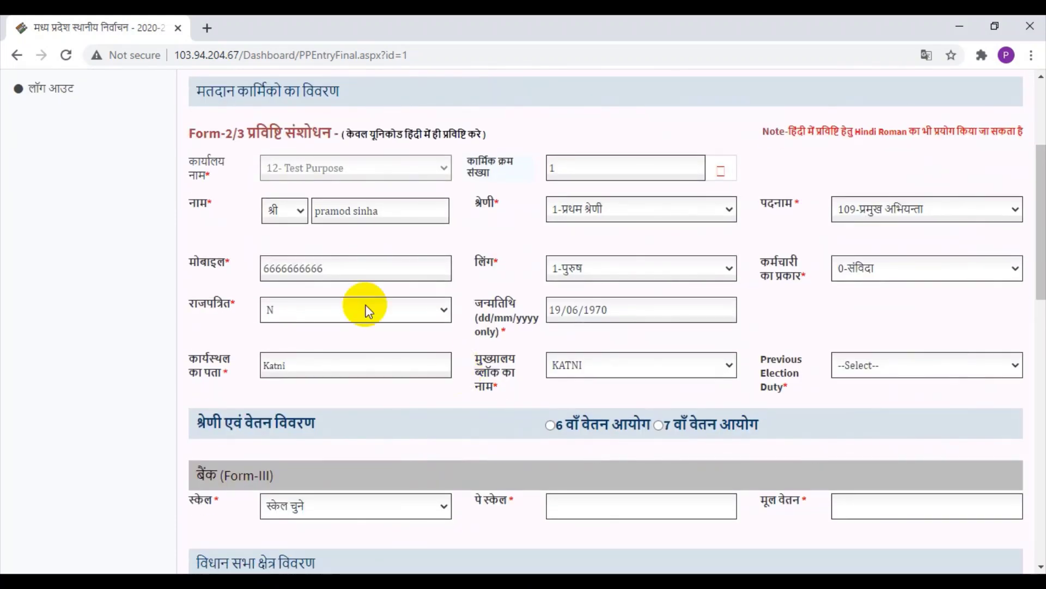
scroll(564, 205, down, 15)
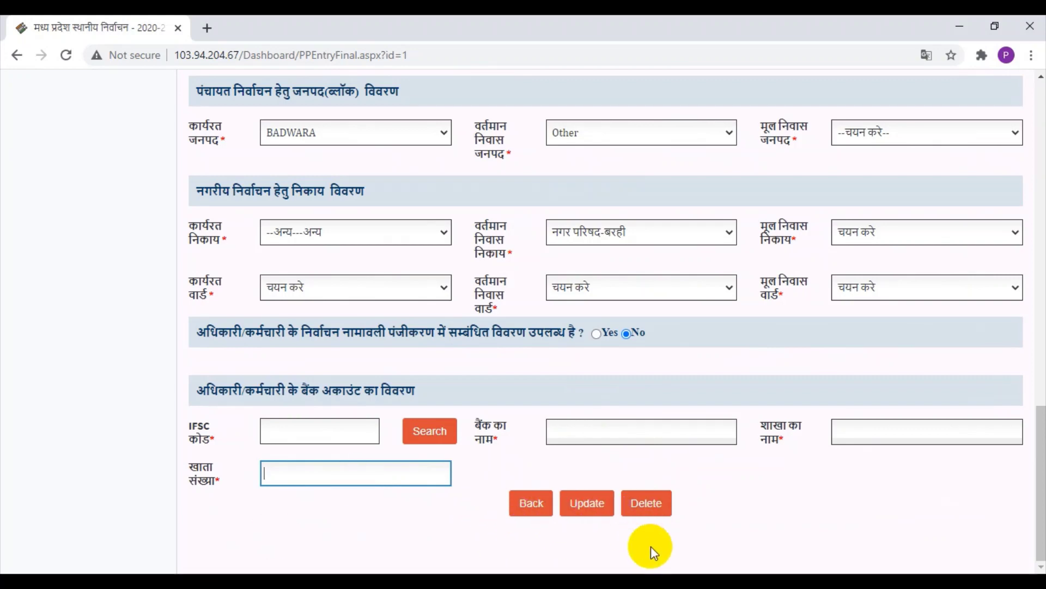
scroll(649, 548, up, 10)
scroll(758, 474, down, 8)
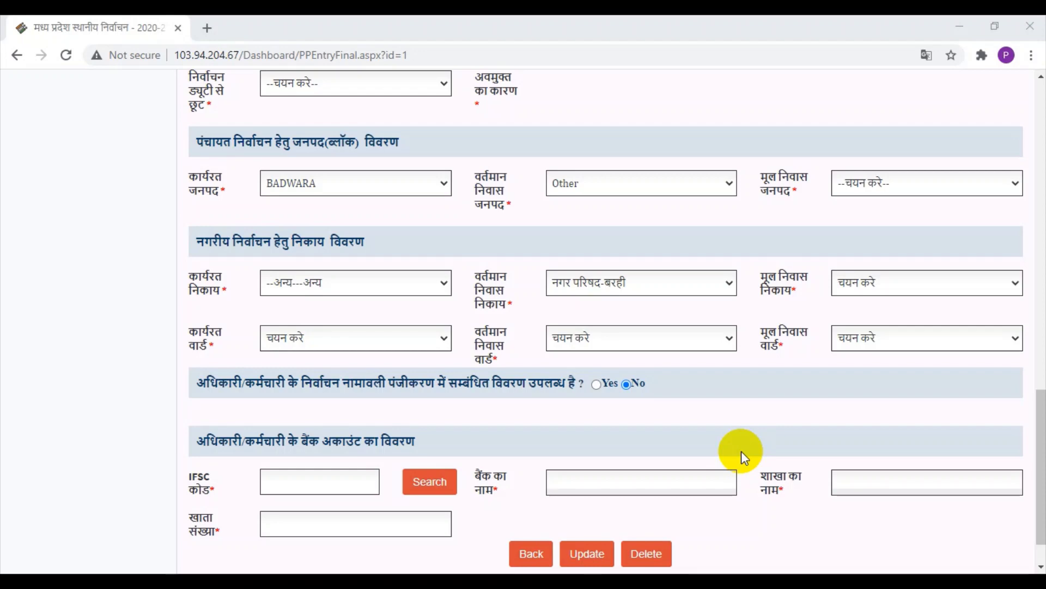
Look back over the salary, assembly and other details up to the employee search and मतदान कार्मिको का विवरण heading.
scroll(725, 419, up, 5)
scroll(721, 413, up, 10)
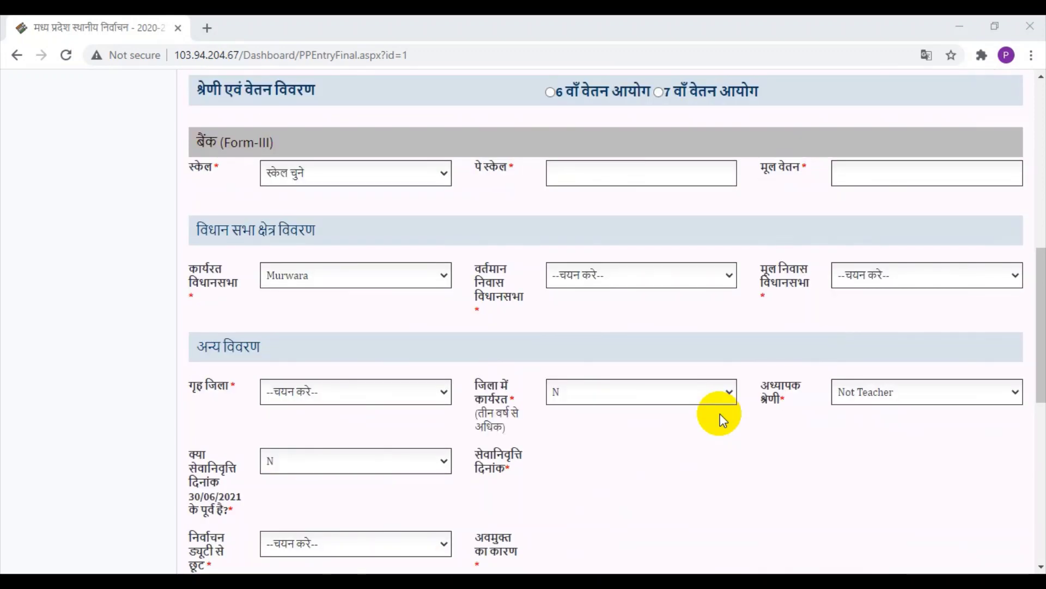
scroll(721, 418, up, 3)
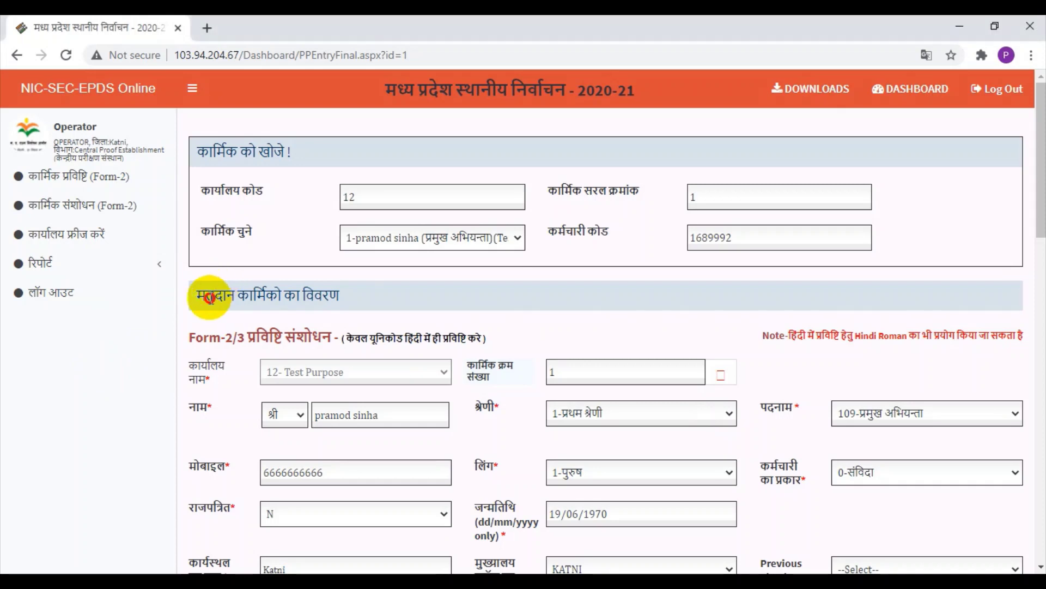
drag(206, 294, 328, 289)
click(408, 324)
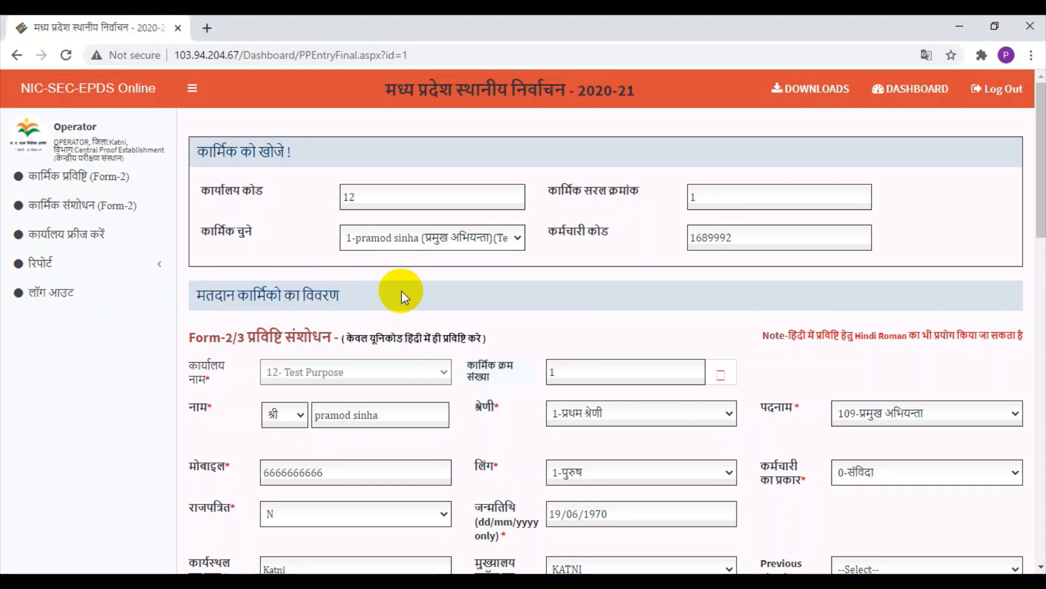
scroll(401, 290, down, 1)
scroll(401, 290, up, 1)
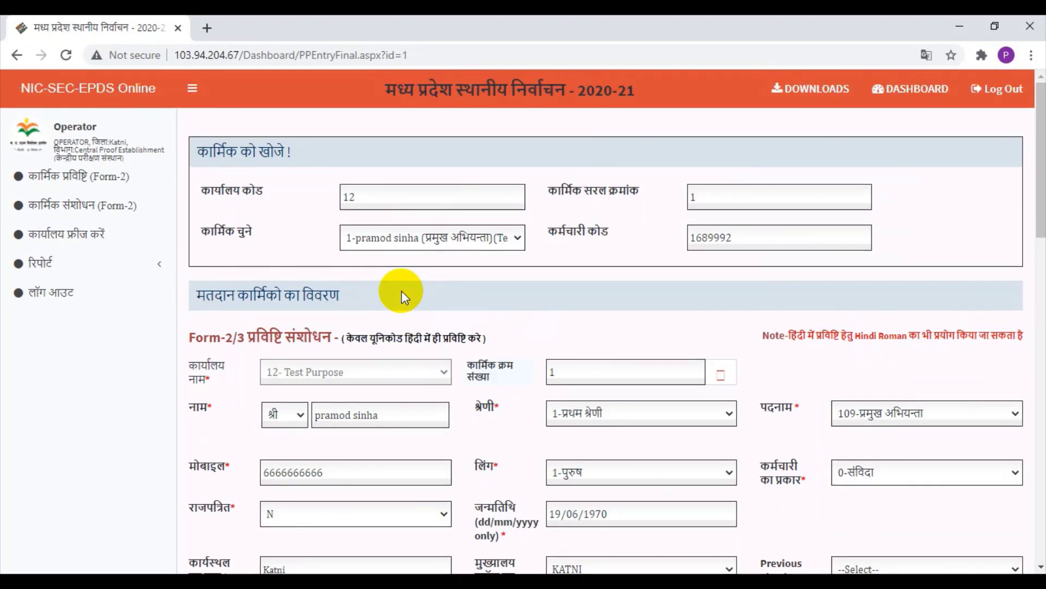